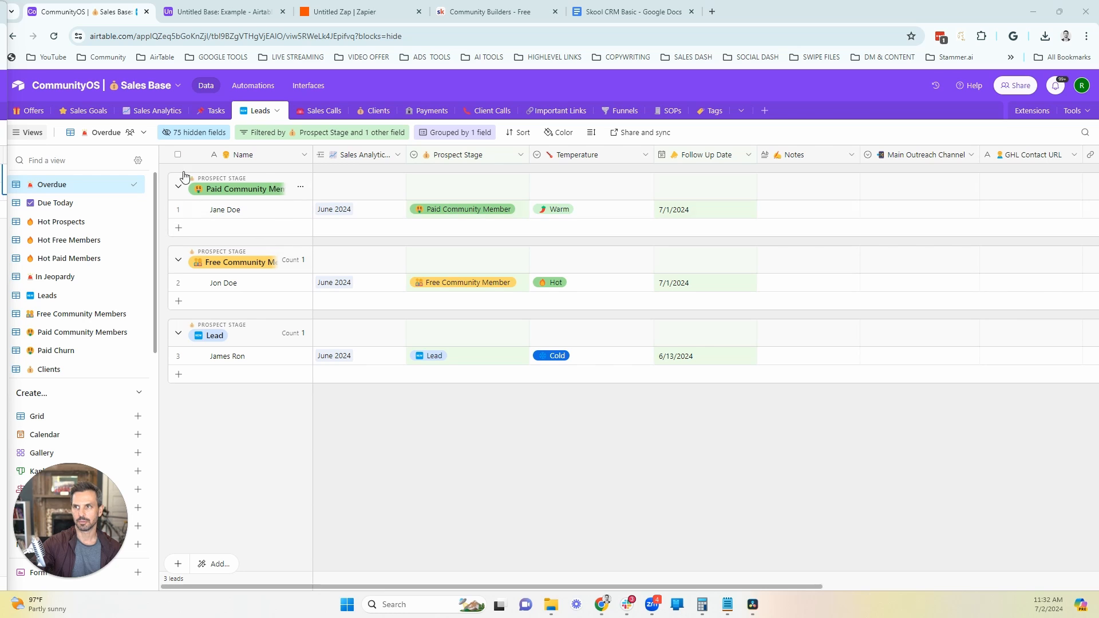
# Step: Review the Leads, Free Community Members, Paid Community Members, Sales Calls, Clients and Income views of the Sales Analytics table
pyautogui.click(152, 110)
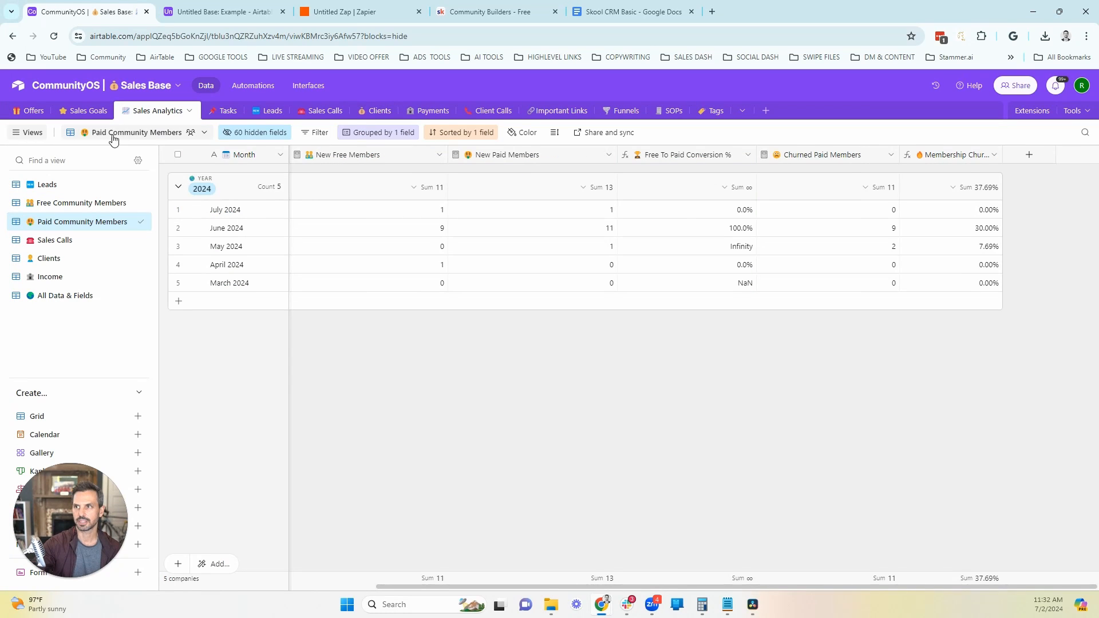
pyautogui.click(42, 189)
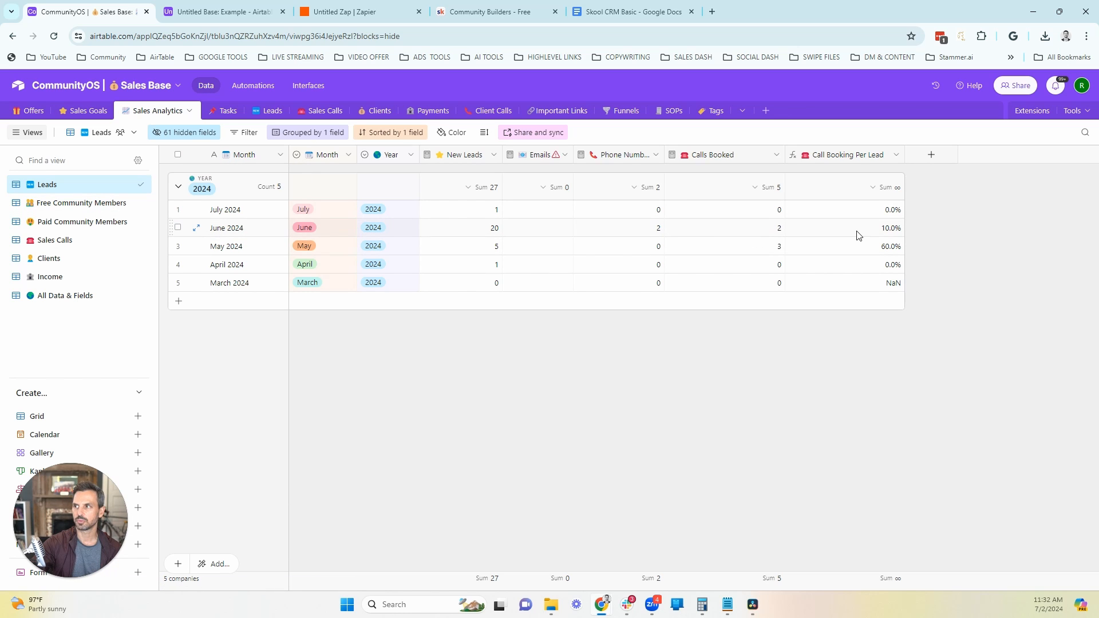
pyautogui.click(71, 207)
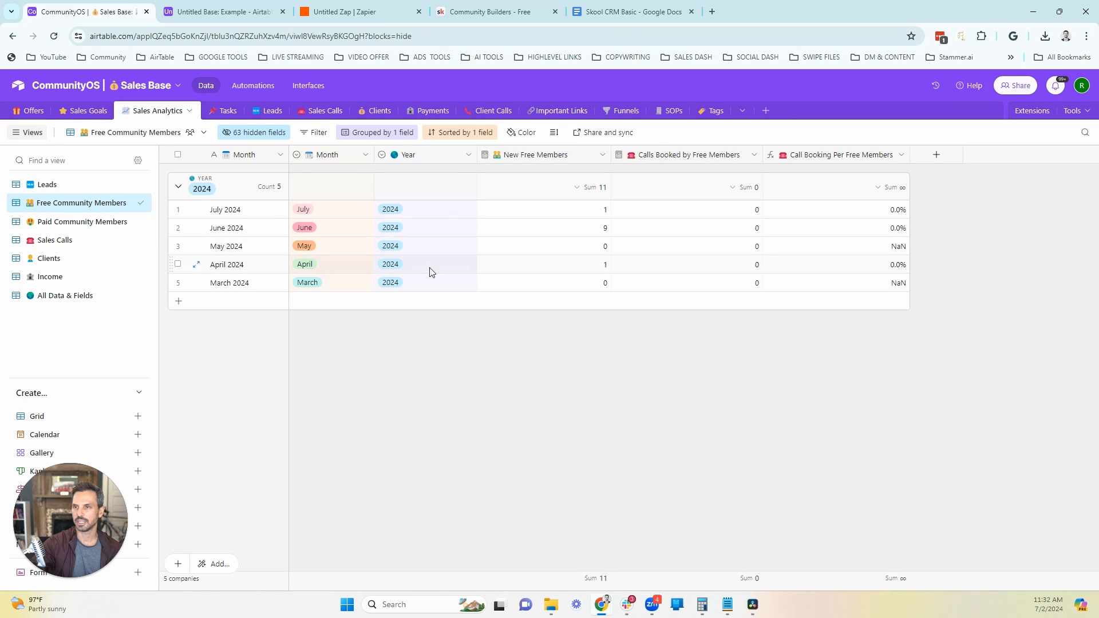
pyautogui.click(85, 222)
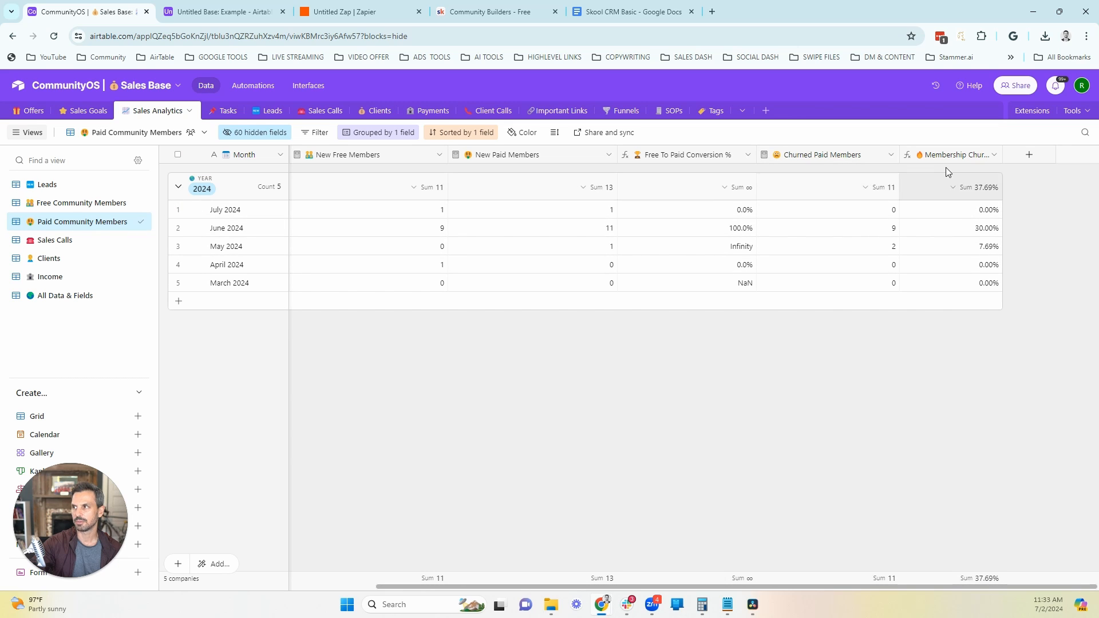
pyautogui.click(61, 241)
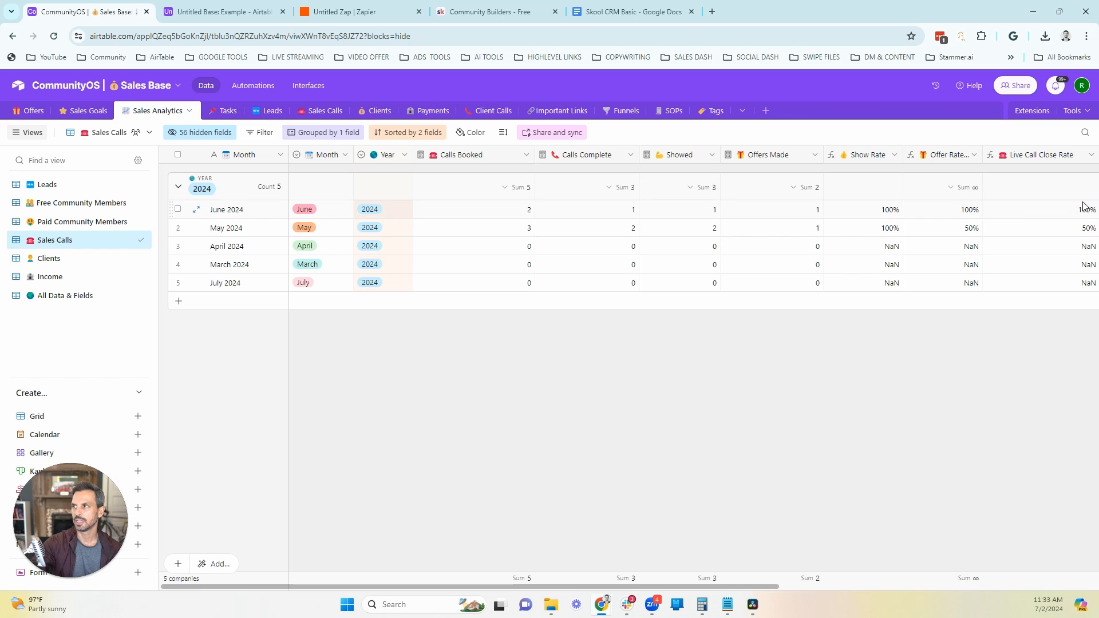
pyautogui.click(36, 261)
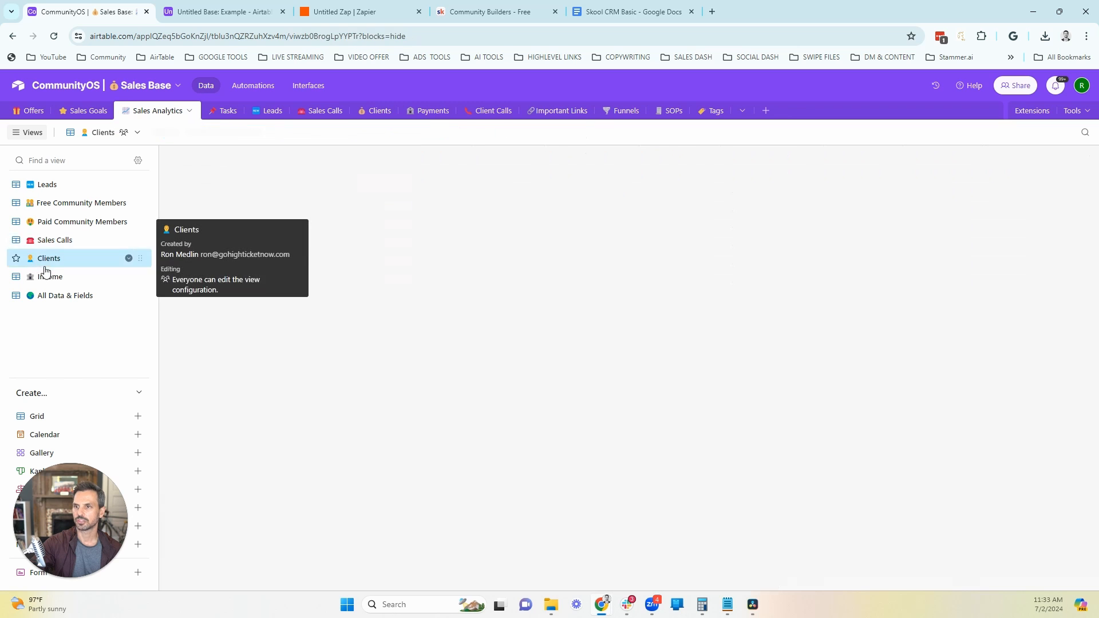
pyautogui.click(50, 276)
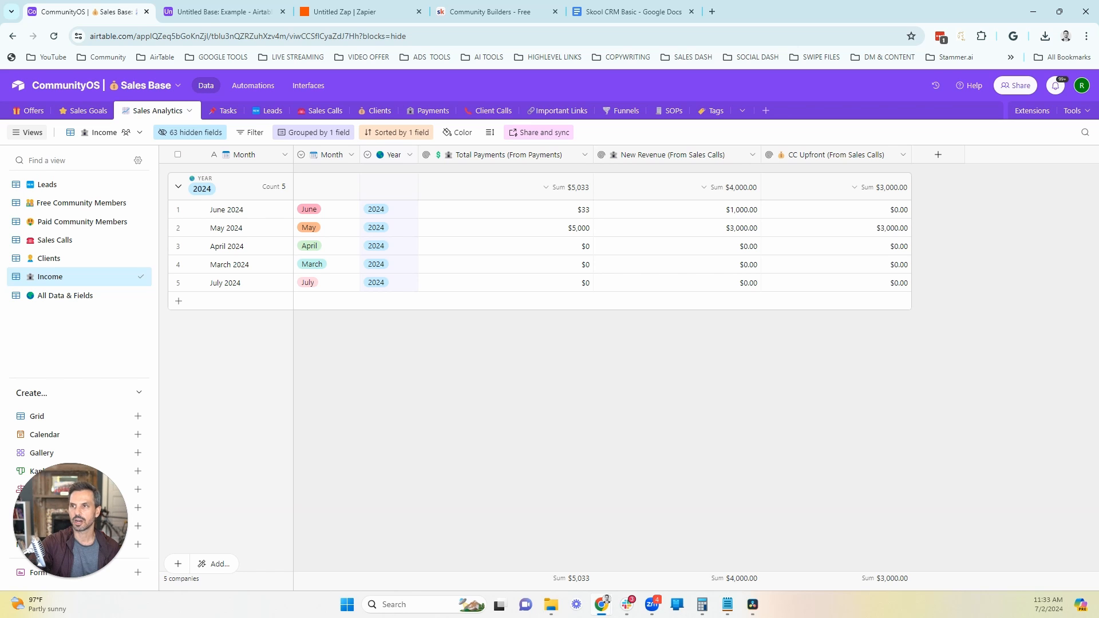
# Step: Switch to the Untitled Base and show the Example table's All Fields & Data view
pyautogui.click(211, 13)
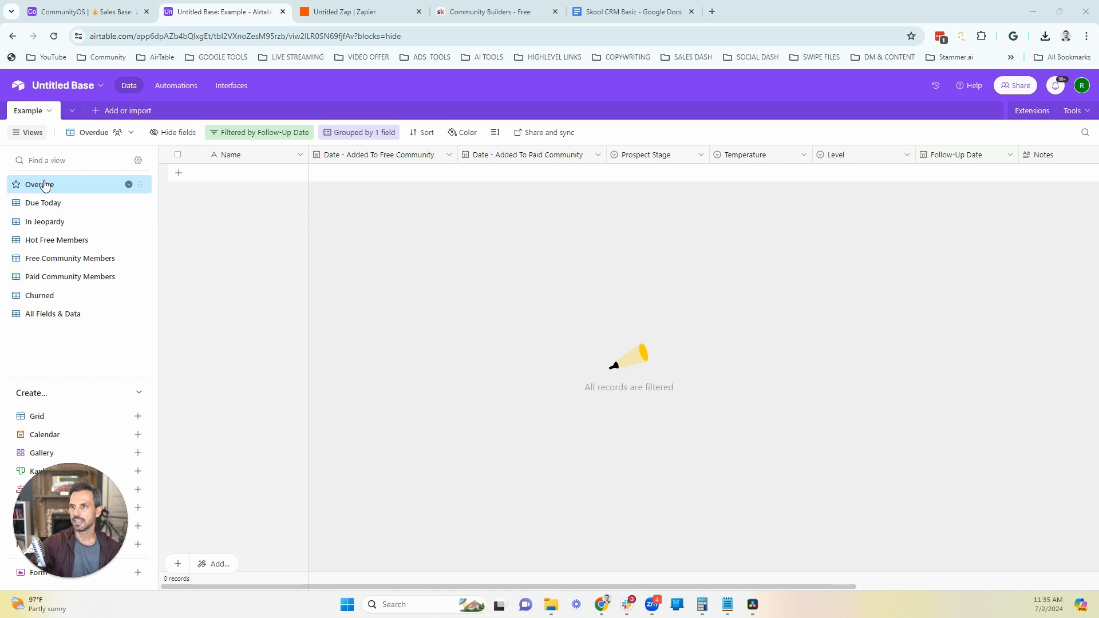
pyautogui.moveTo(43, 184)
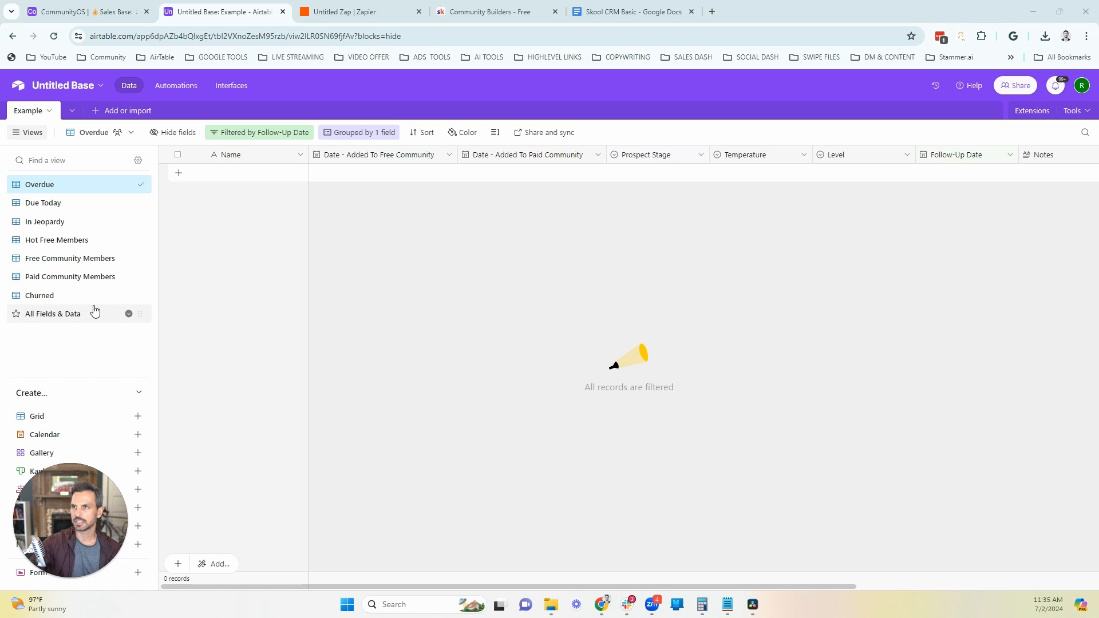
pyautogui.click(69, 319)
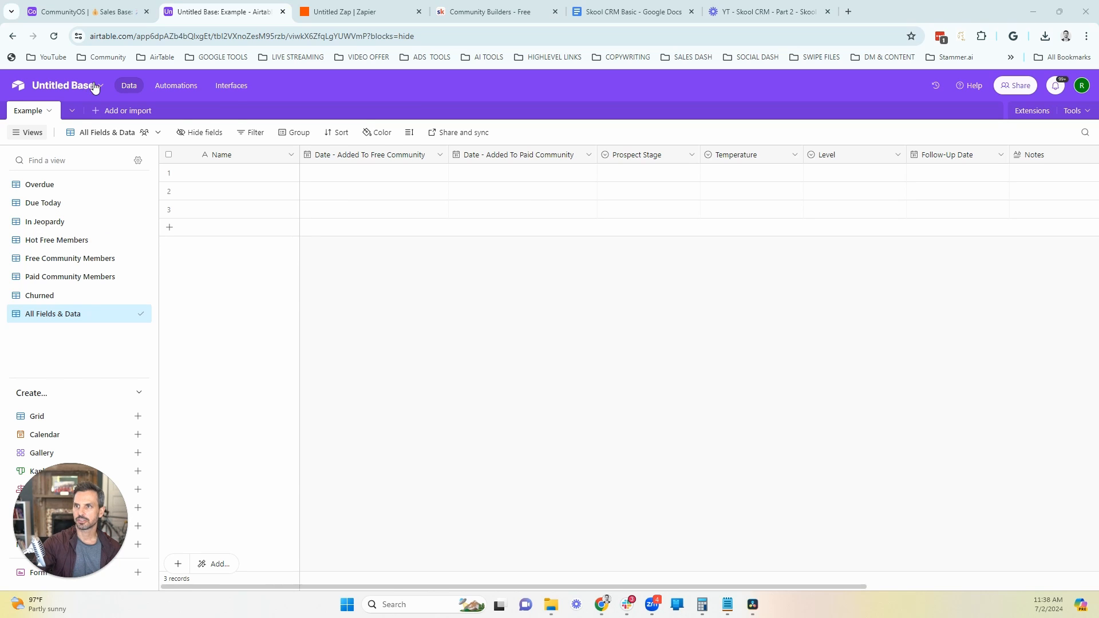
# Step: Rename the untitled base as Skool CRM
pyautogui.click(96, 85)
pyautogui.click(79, 120)
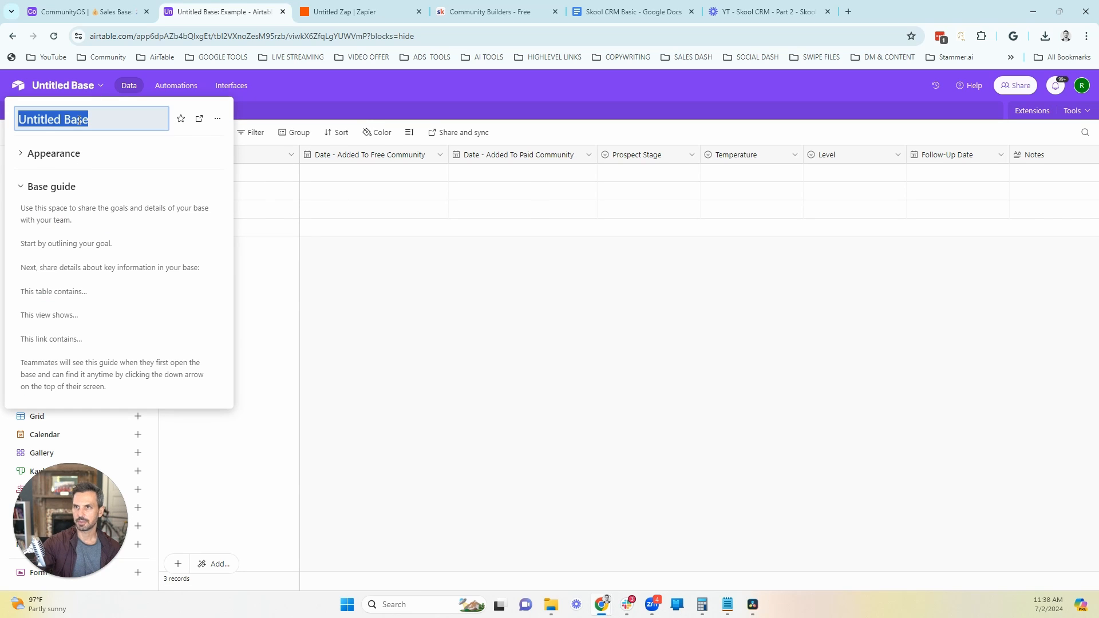
pyautogui.write('Skool CRM')
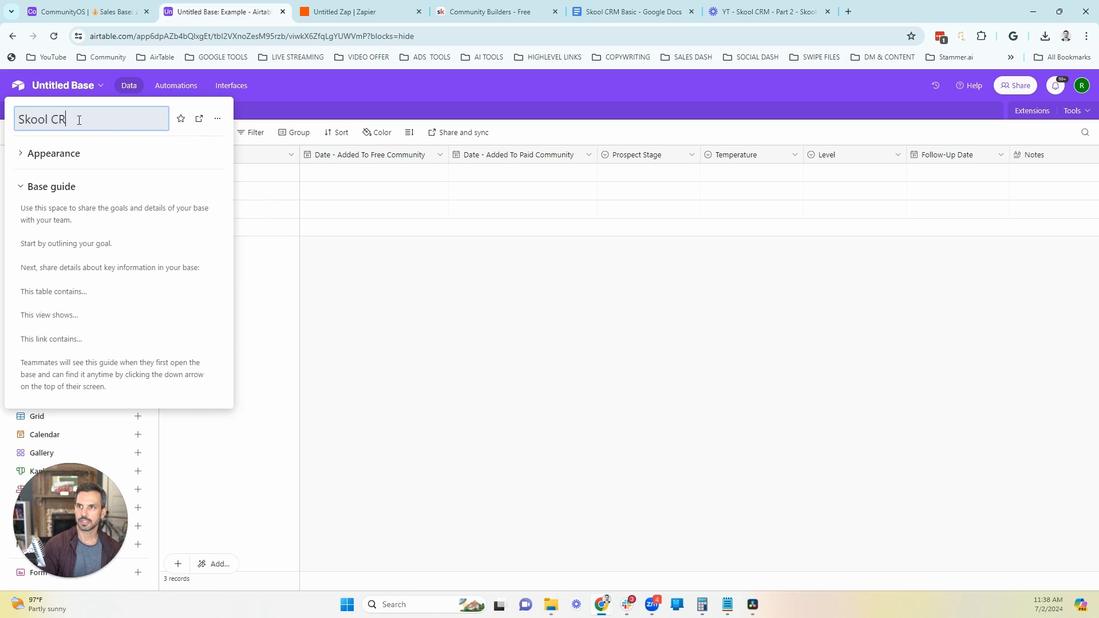
pyautogui.press('Return')
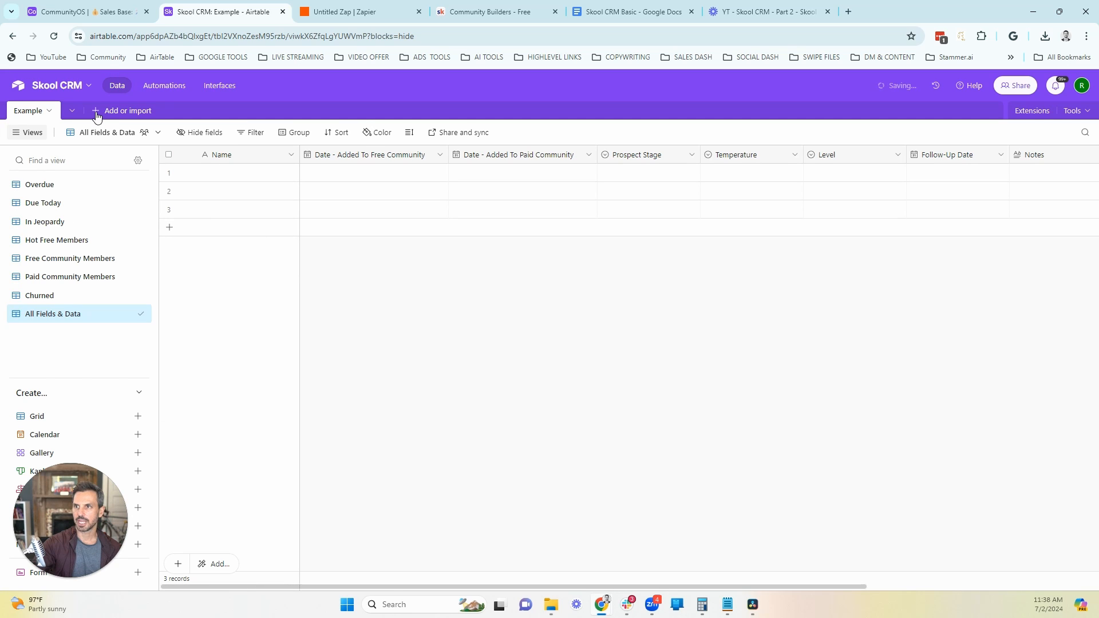
# Step: Add a new blank table from scratch to the base and name it Skool CRM
pyautogui.click(96, 113)
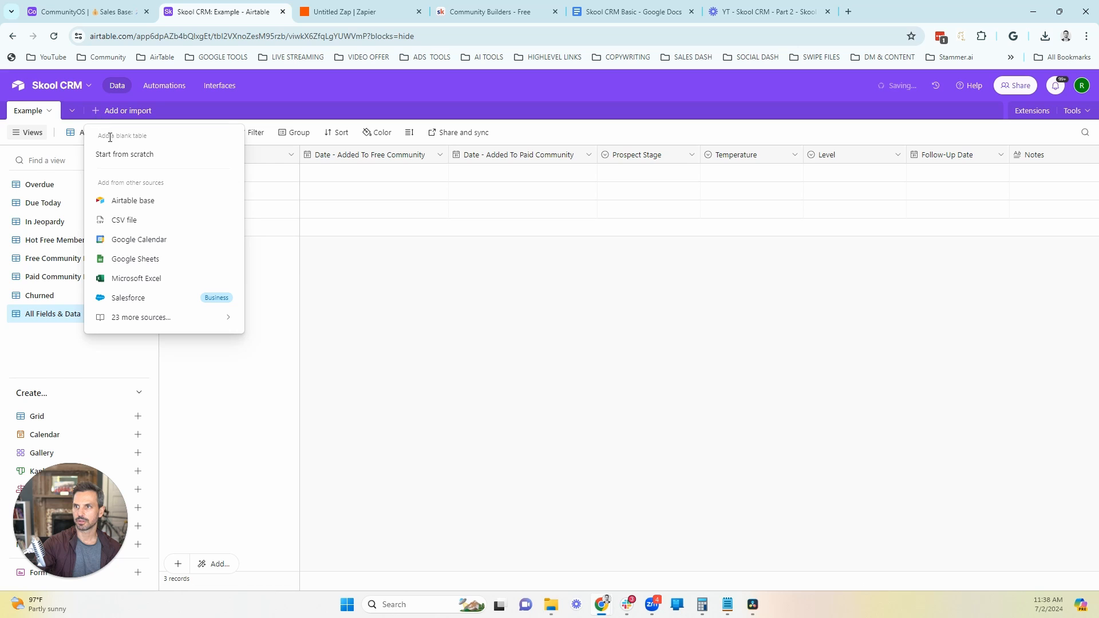
pyautogui.click(114, 154)
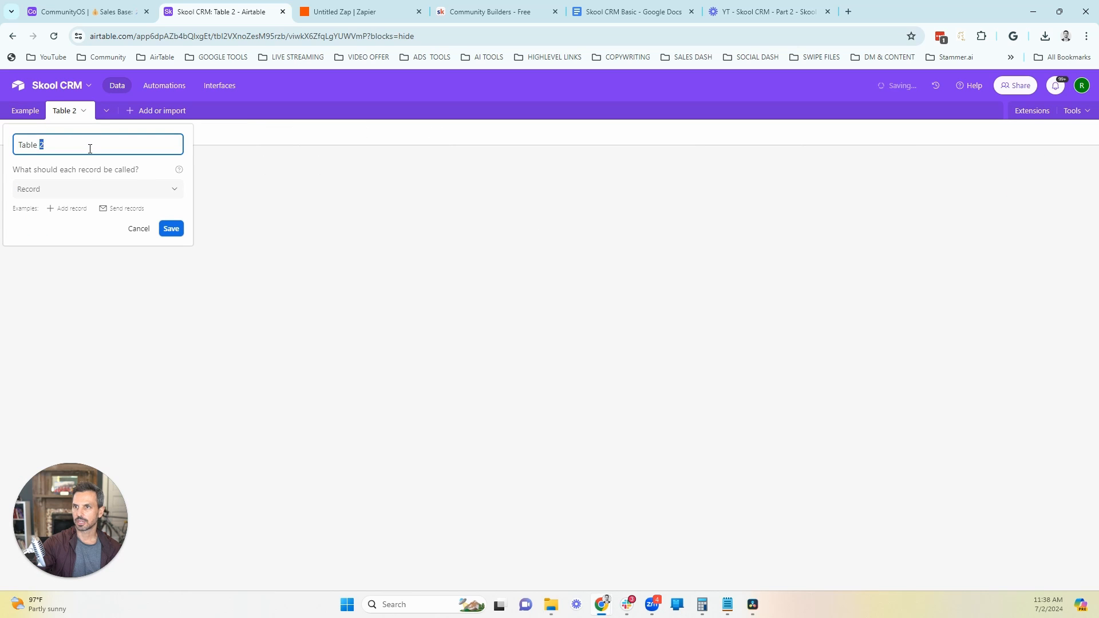
pyautogui.write('Skool CRM')
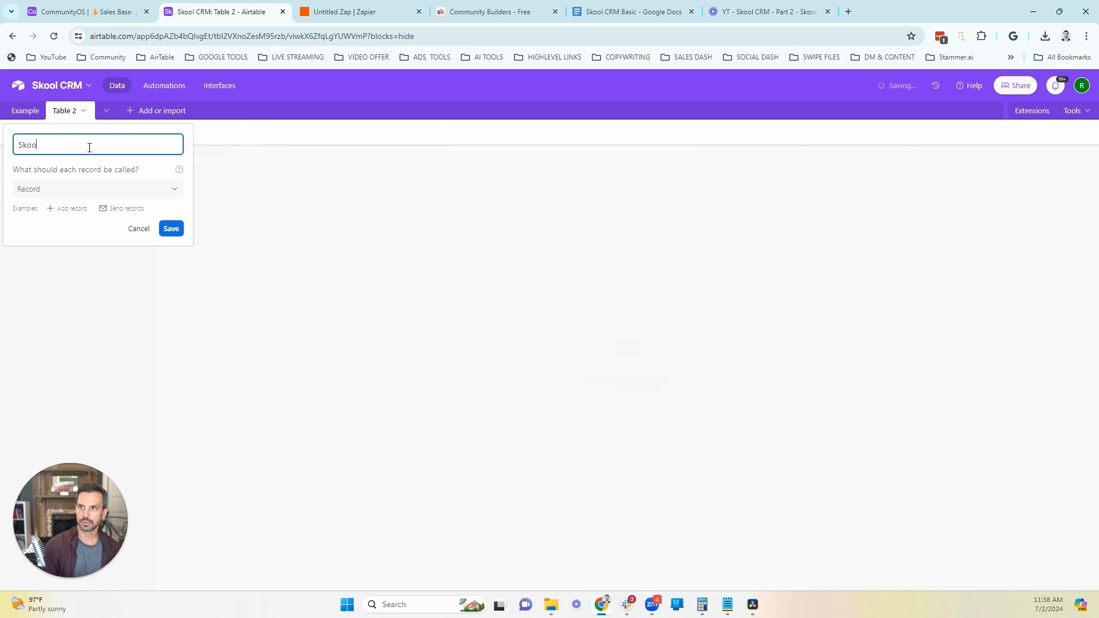
pyautogui.press('Return')
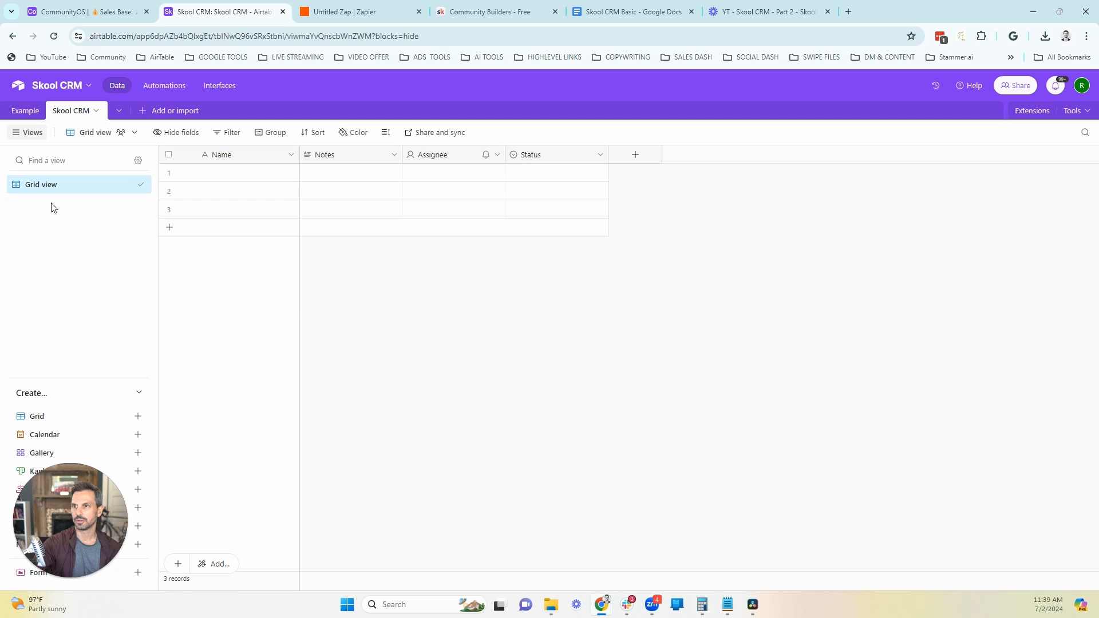
# Step: Rename the new table's default grid view as All Data & Fields
pyautogui.click(128, 189)
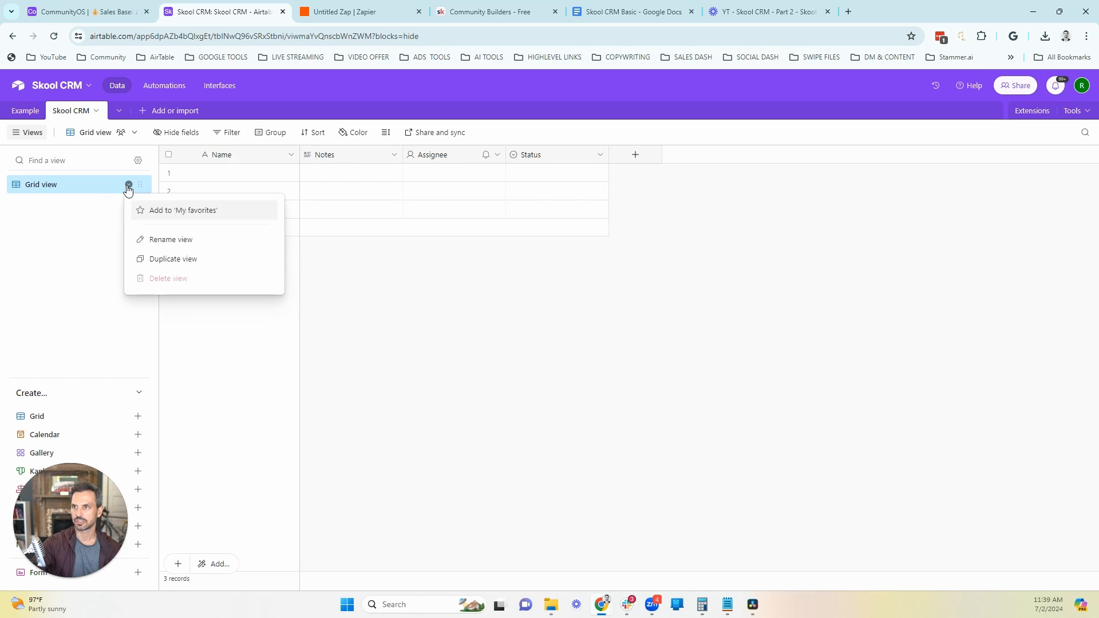
pyautogui.click(158, 237)
pyautogui.write('All')
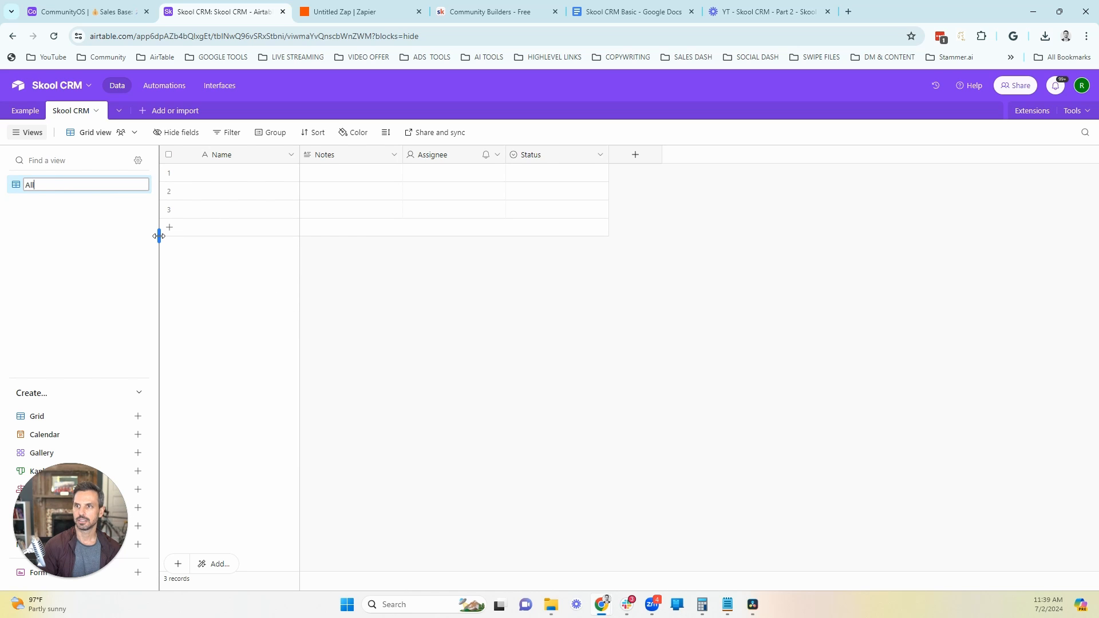
pyautogui.write(' Data & ')
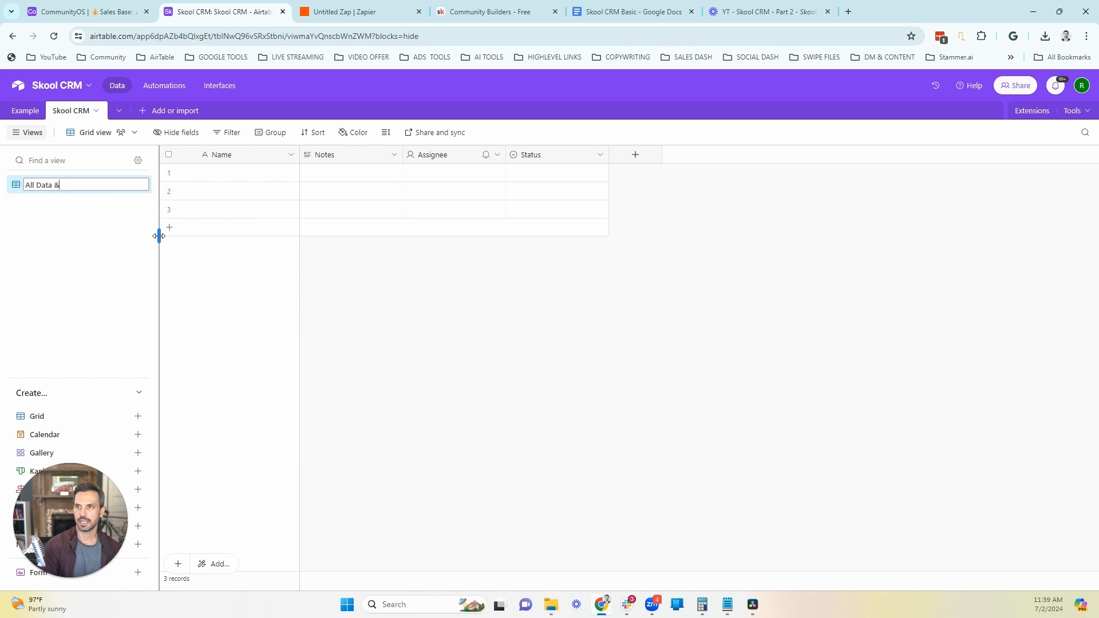
pyautogui.write('Fields')
pyautogui.press('Return')
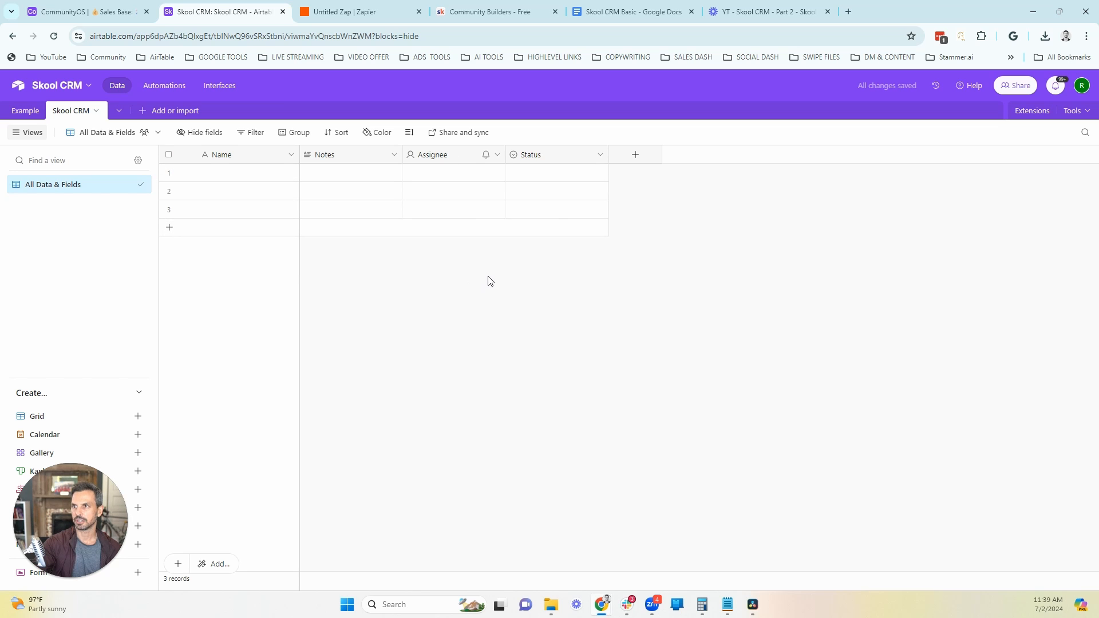
# Step: Delete the Status field from the Skool CRM table
pyautogui.click(600, 156)
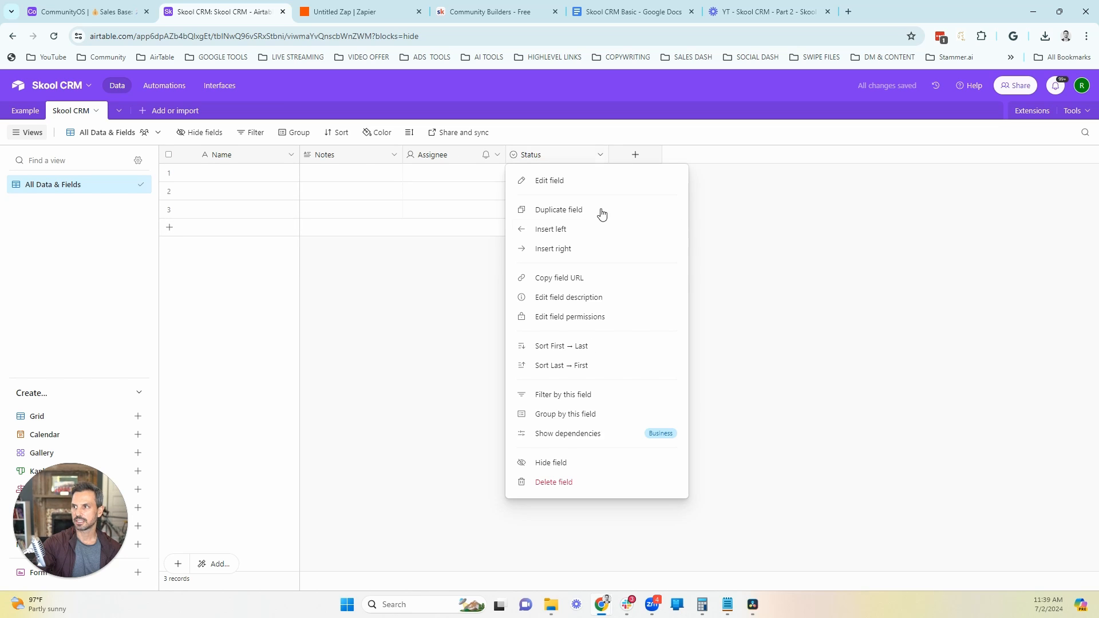
pyautogui.click(562, 484)
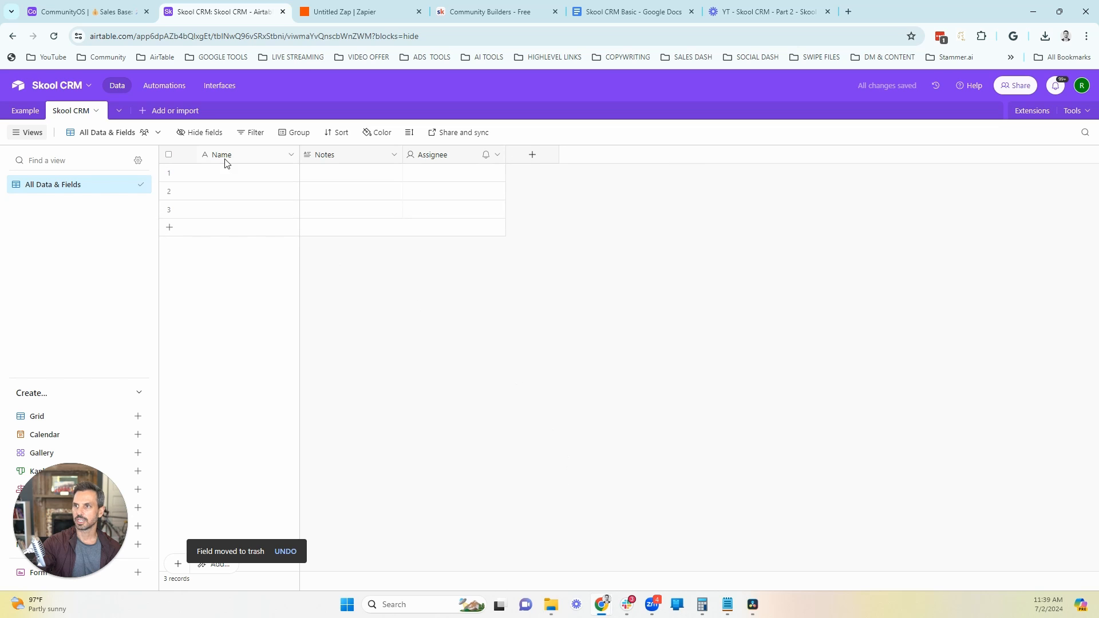
pyautogui.click(291, 156)
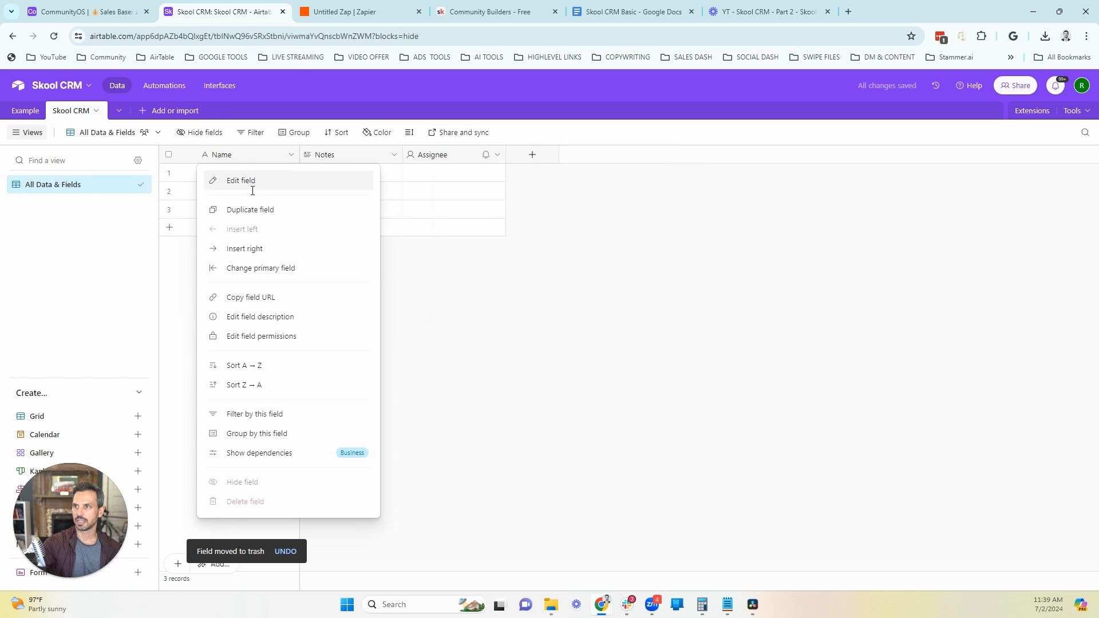
pyautogui.click(253, 180)
pyautogui.click(367, 288)
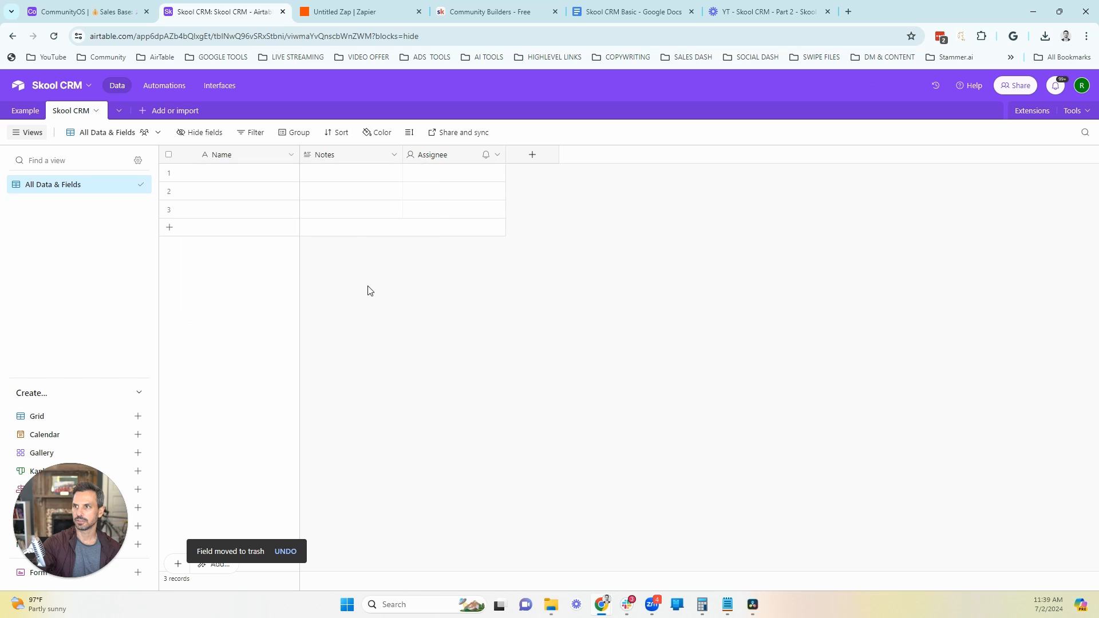
# Step: Enable rich text formatting for the long-text Notes field and save the field
pyautogui.click(394, 156)
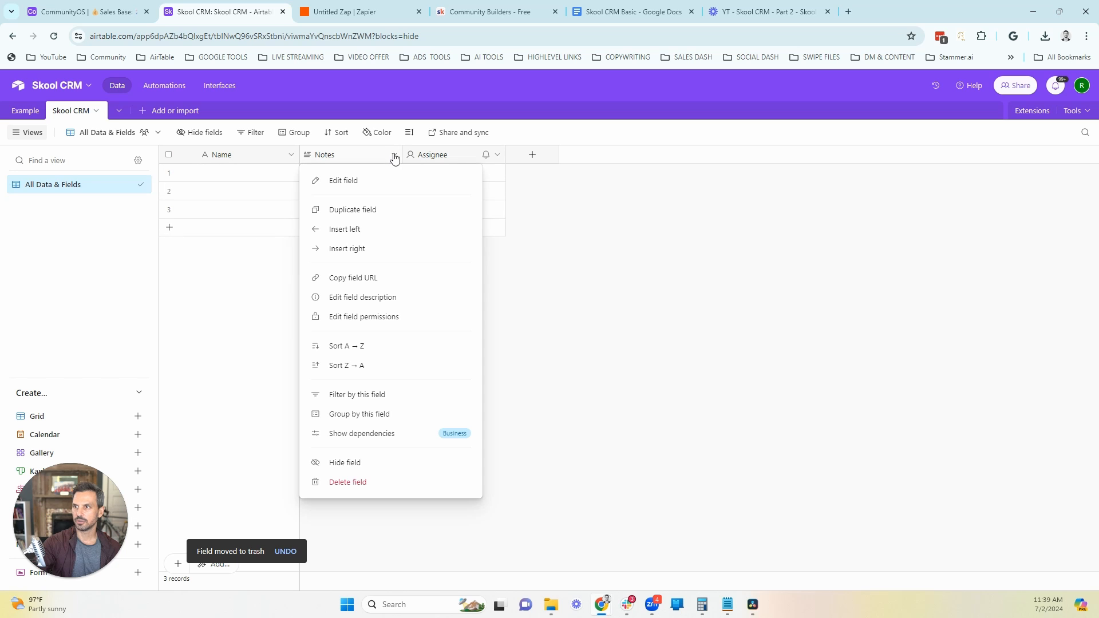
pyautogui.click(351, 180)
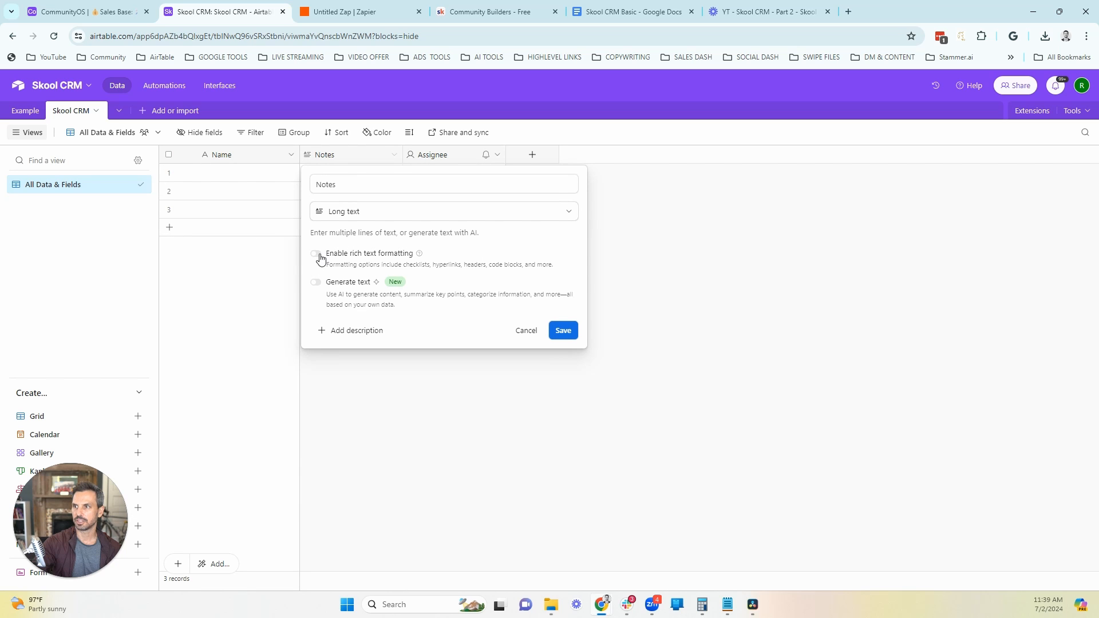
pyautogui.click(318, 255)
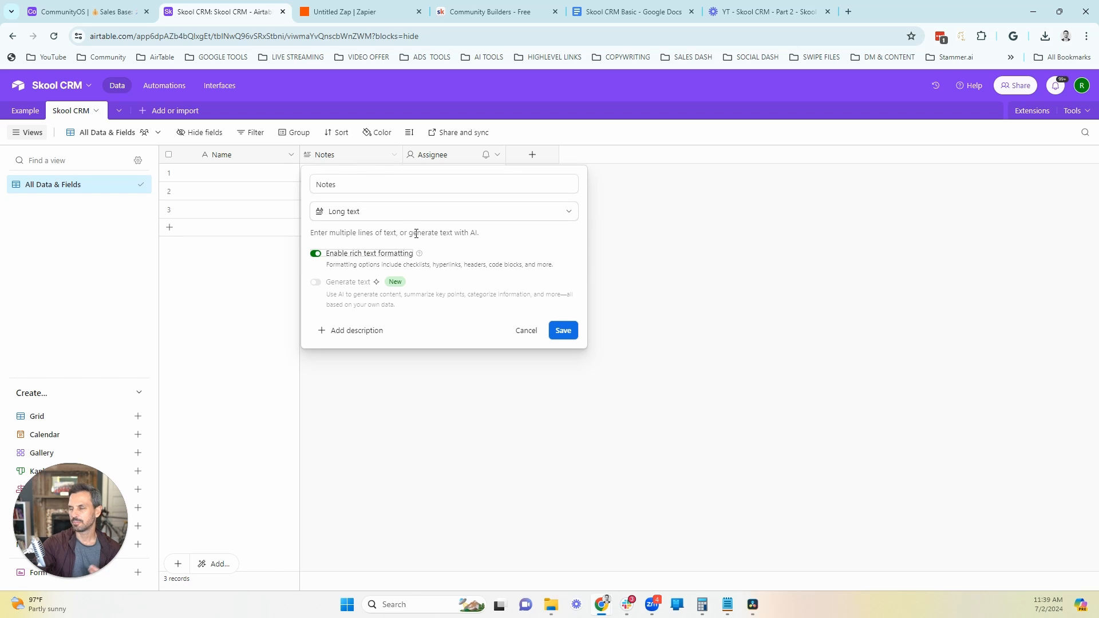
pyautogui.click(563, 332)
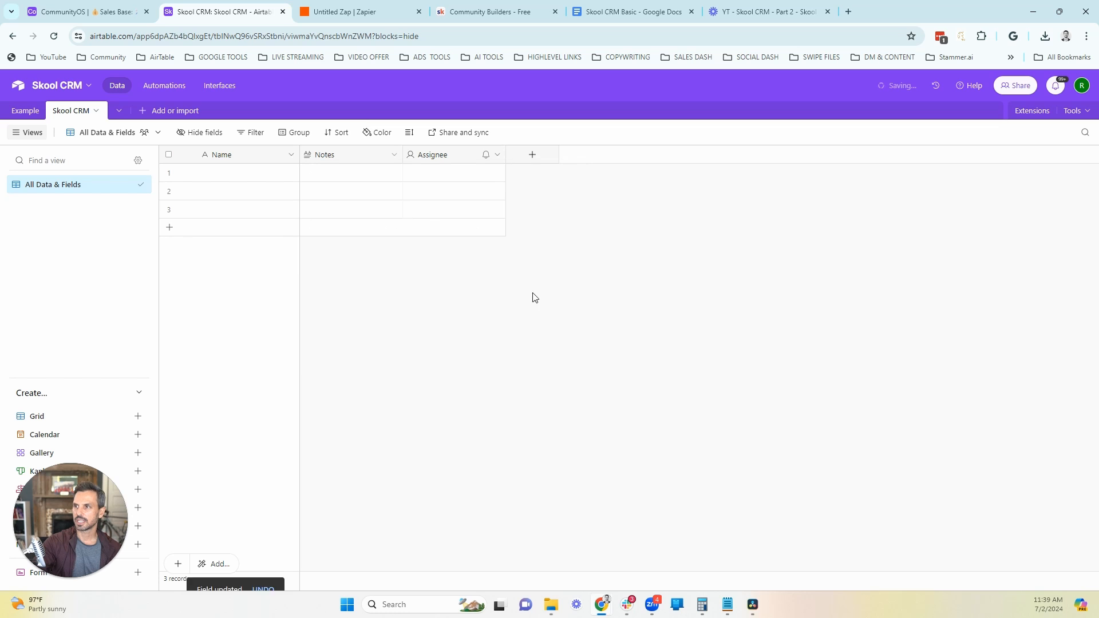
pyautogui.click(495, 157)
pyautogui.click(452, 182)
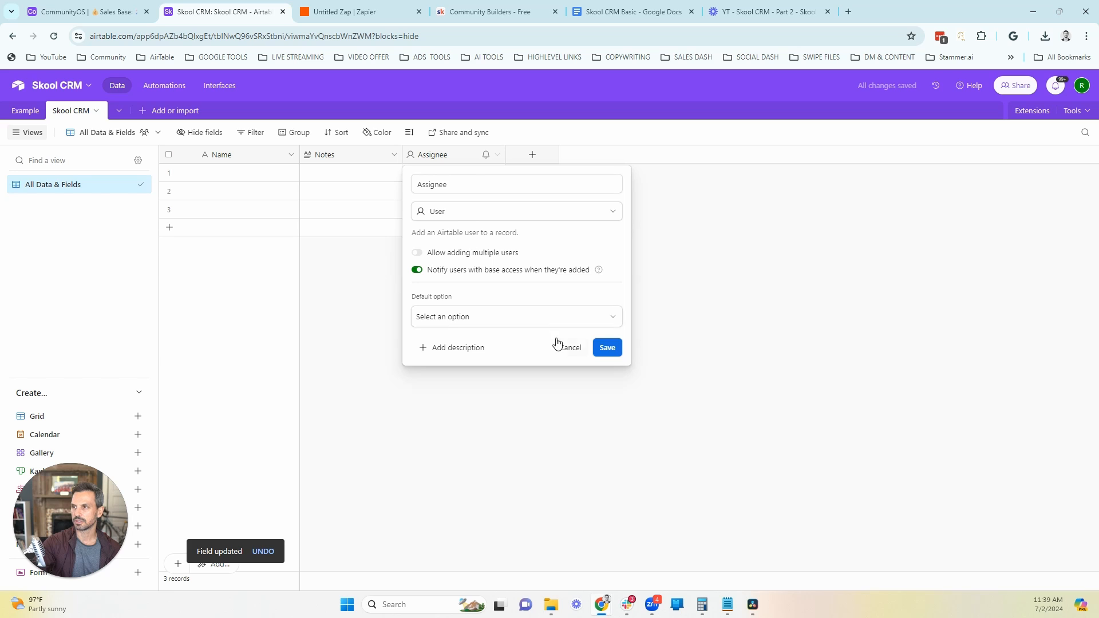
pyautogui.click(569, 347)
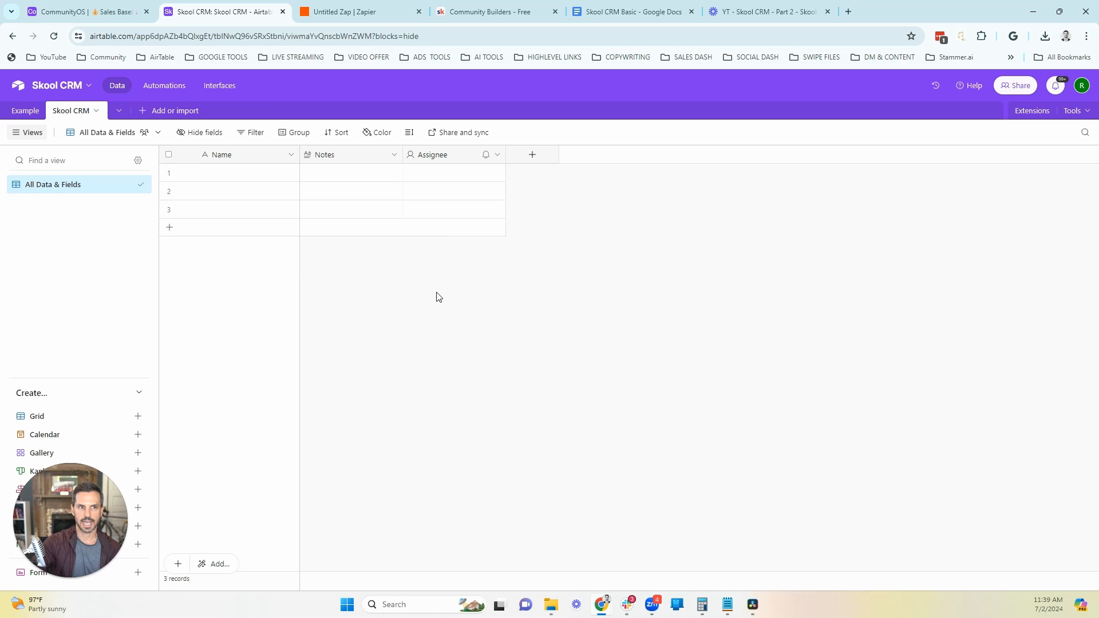
# Step: Add a Date field named "Date - Added To Free Community" after the Assignee field
pyautogui.click(532, 156)
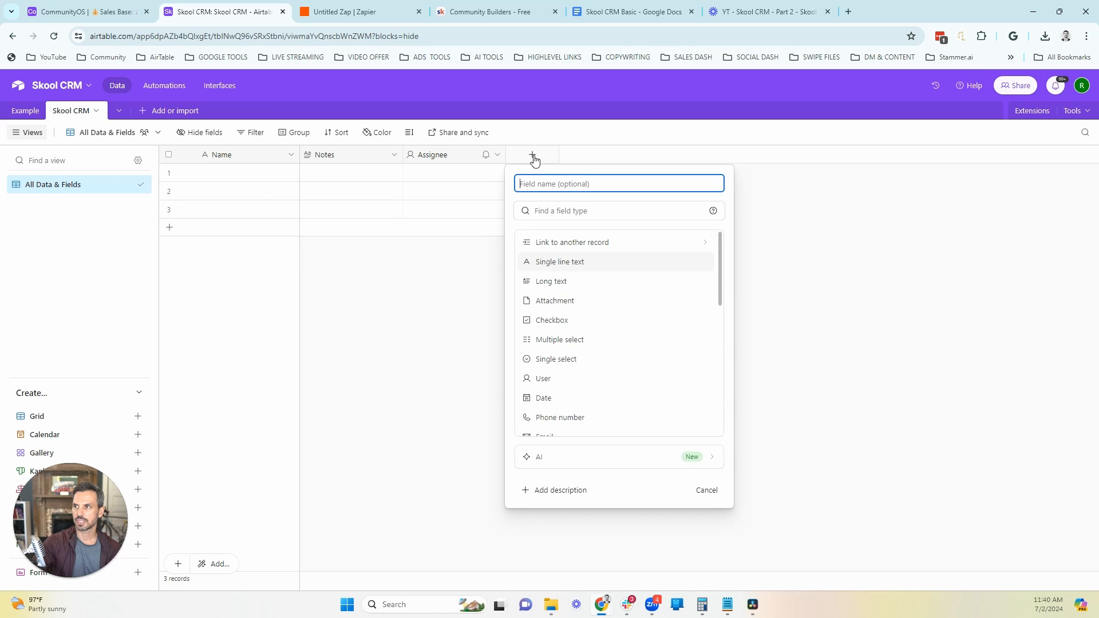
pyautogui.click(548, 401)
pyautogui.click(562, 184)
pyautogui.write('Date - Added To')
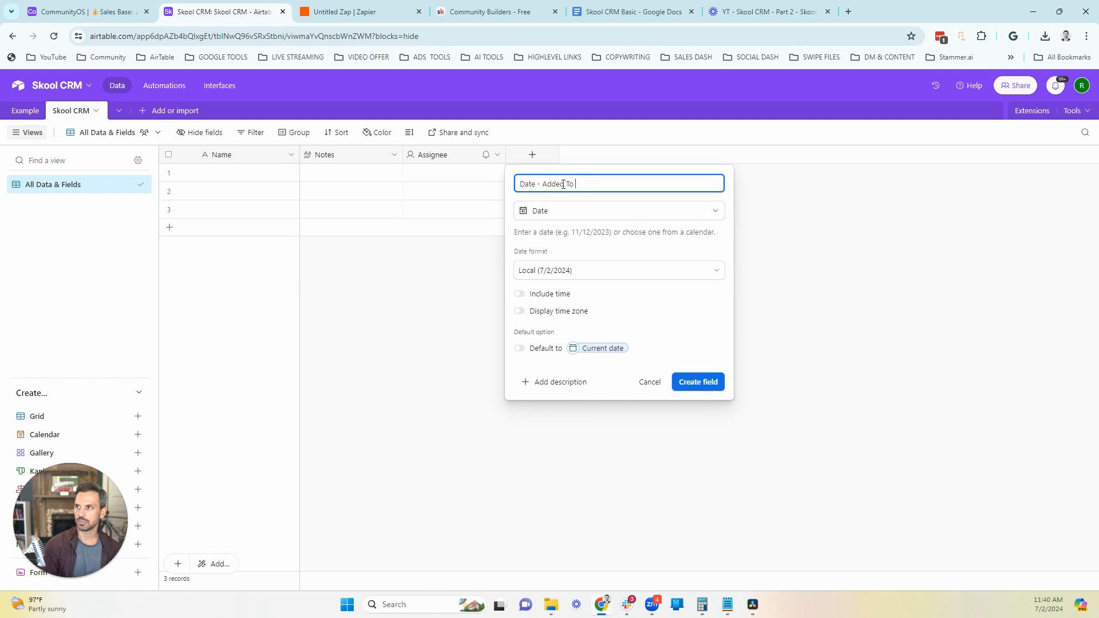
pyautogui.write(' Free Comm')
pyautogui.press('Return')
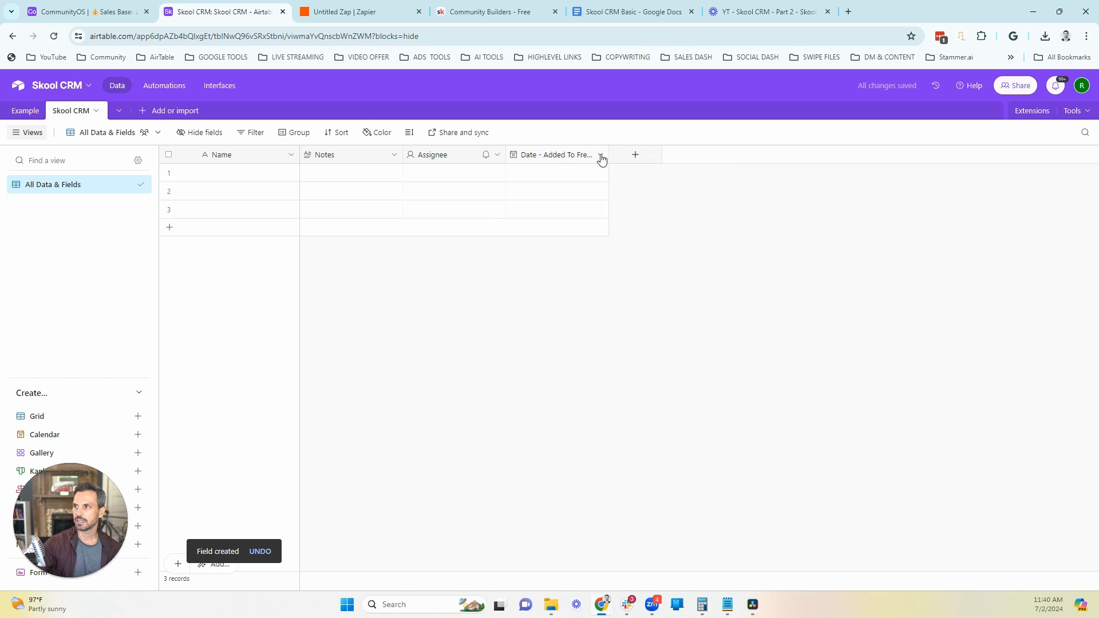
# Step: Duplicate the "Date - Added To Free Community" field and replace Free with Paid in the copy's name
pyautogui.click(600, 156)
pyautogui.click(563, 211)
pyautogui.click(704, 155)
pyautogui.click(655, 181)
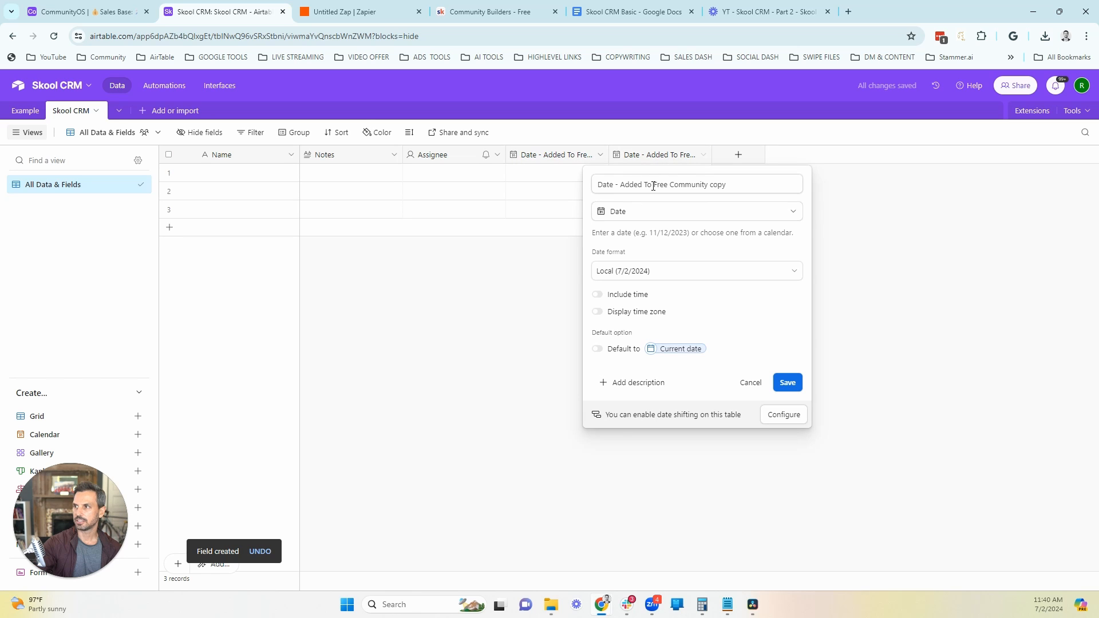
pyautogui.doubleClick(661, 185)
pyautogui.write('Paid')
pyautogui.click(788, 382)
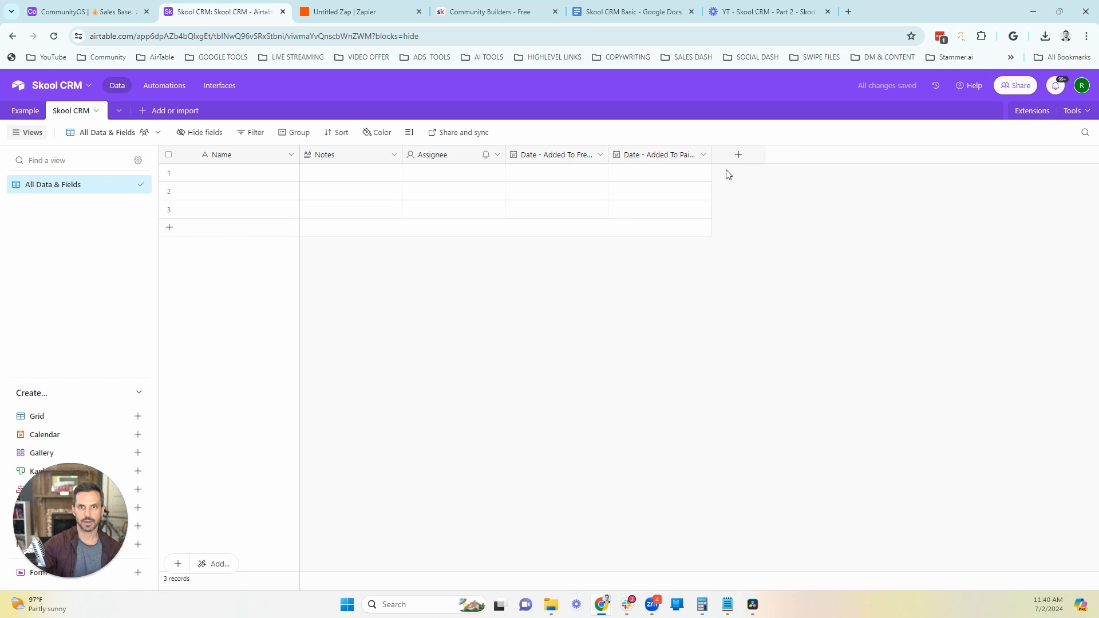
# Step: Start a new single-select field named "Prospect Stage" after the paid community date field
pyautogui.click(737, 155)
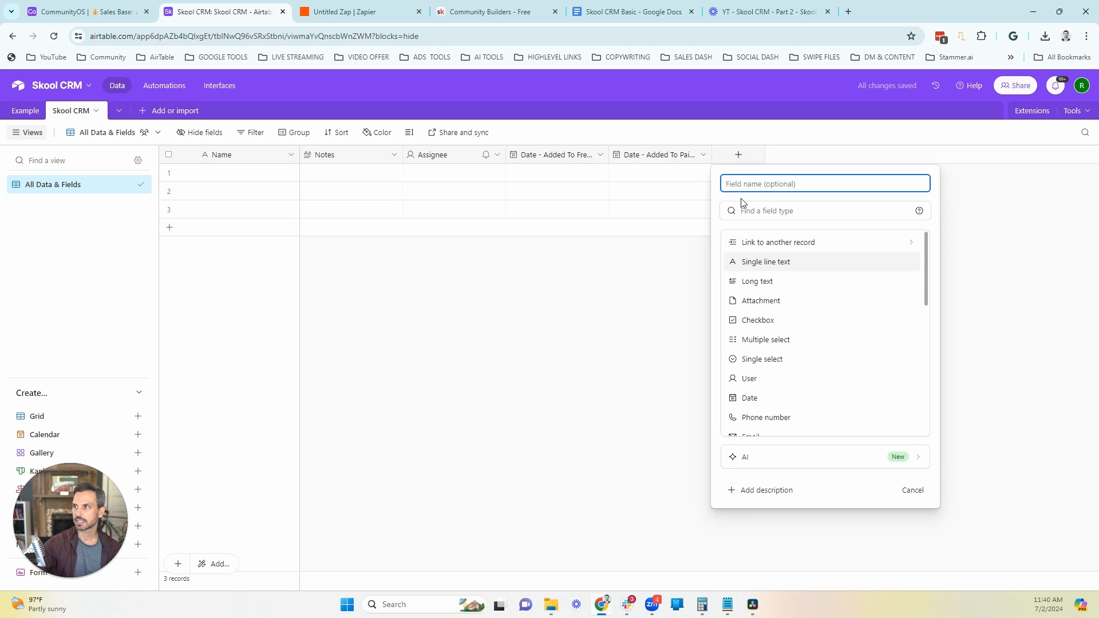
pyautogui.click(763, 359)
pyautogui.click(753, 184)
pyautogui.write('Prosp')
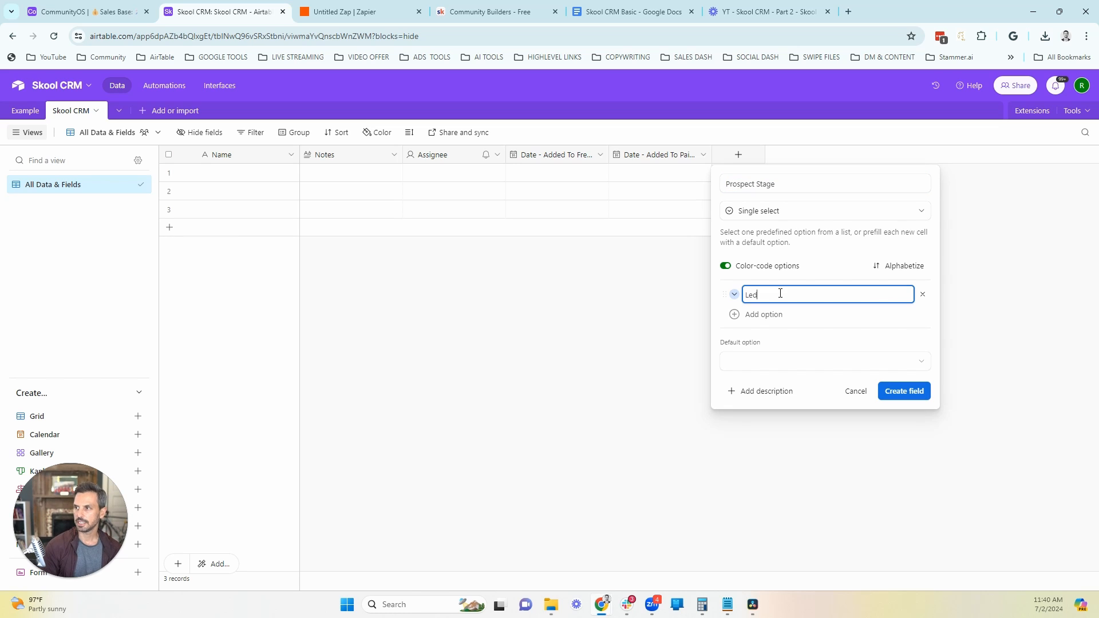
# Step: Give Prospect Stage the options Lead, Free Community, Paid Community, Churn and Client, and create the field
pyautogui.press('Return')
pyautogui.write('Free Community')
pyautogui.press('Return')
pyautogui.write('Paid ')
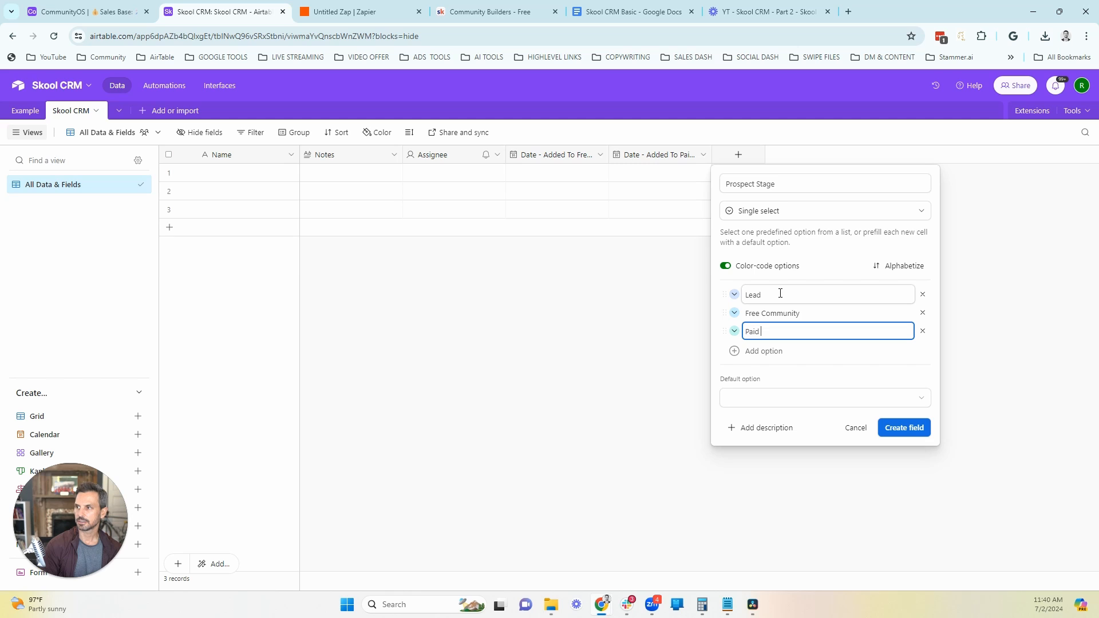
pyautogui.write('Community')
pyautogui.press('Return')
pyautogui.write('Chur')
pyautogui.press('Return')
pyautogui.write('Clien')
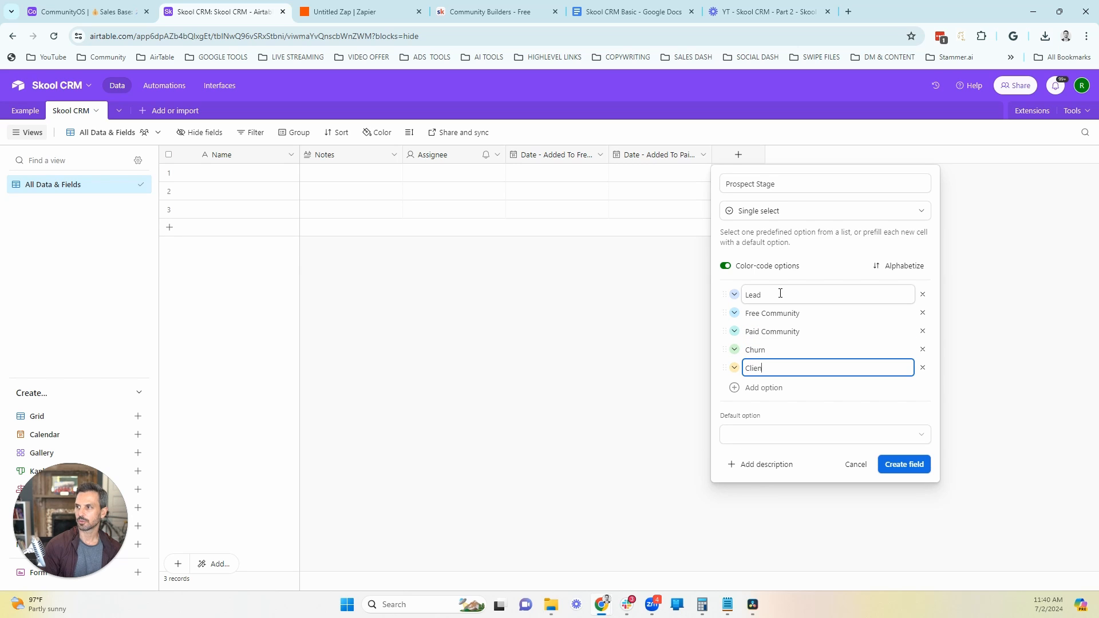
pyautogui.click(909, 464)
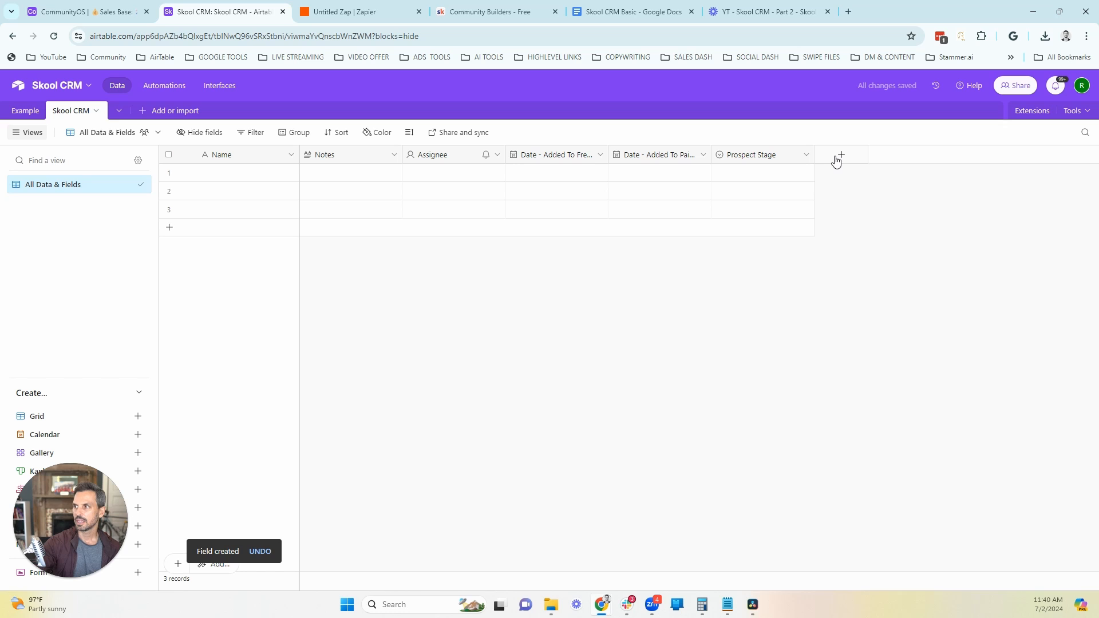
# Step: Add a single-select field named "Temperature" after Prospect Stage
pyautogui.click(836, 162)
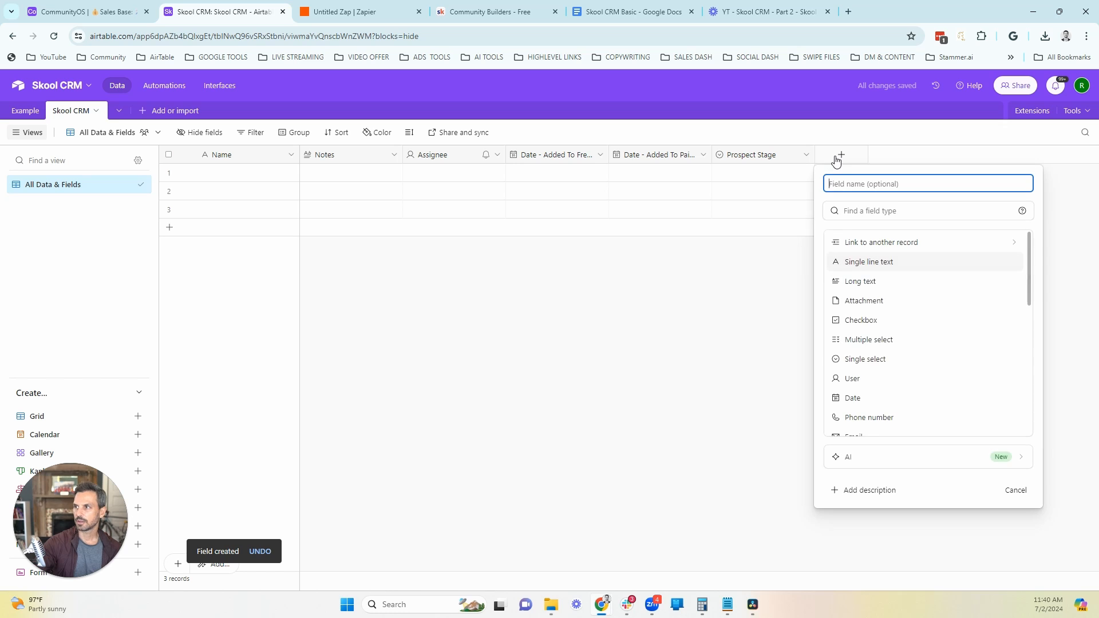
pyautogui.click(871, 361)
pyautogui.click(861, 184)
pyautogui.write('Temperature')
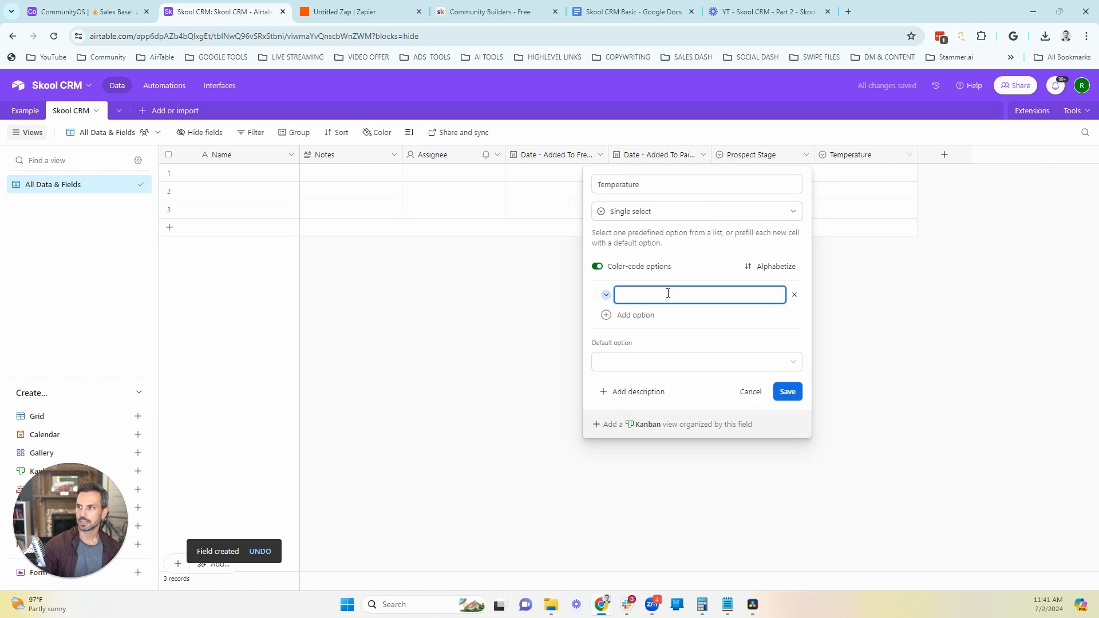
# Step: Add the options Cold, Warm and Hot to the Temperature field
pyautogui.click(668, 293)
pyautogui.write('C')
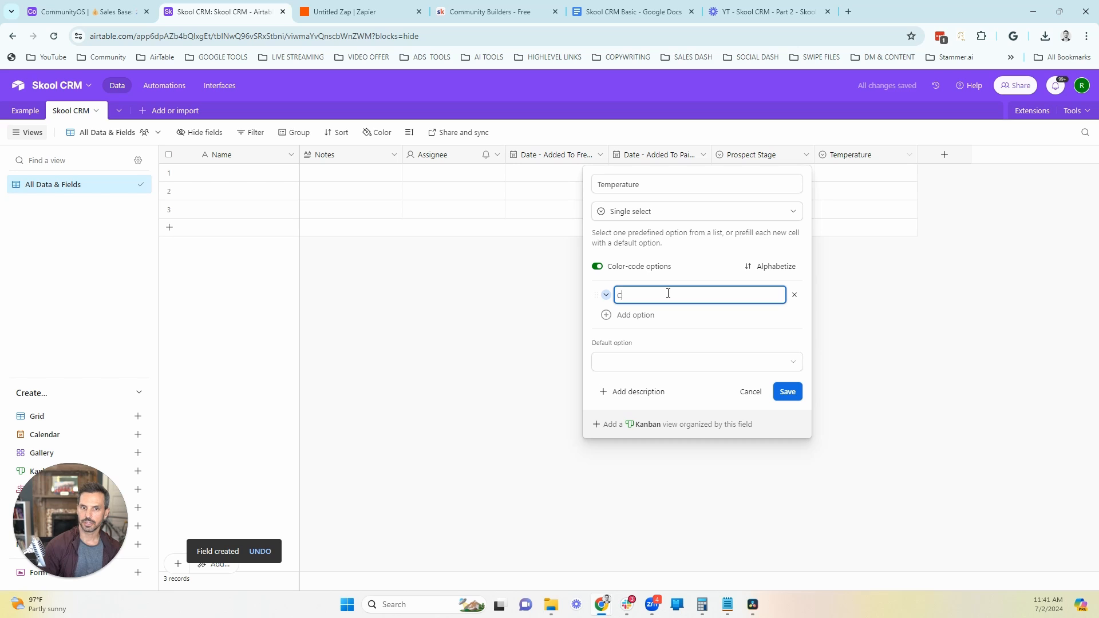
pyautogui.write('old')
pyautogui.press('Return')
pyautogui.write('Warm')
pyautogui.press('Return')
pyautogui.write('Hot')
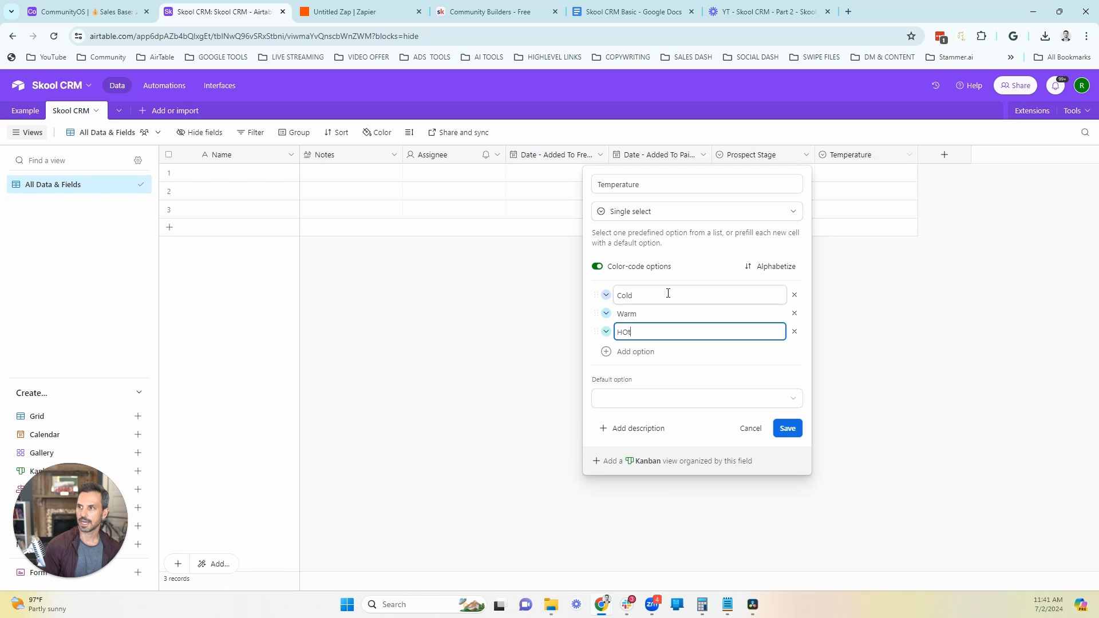
# Step: Add the Temperature options Members Needs Check-in, Members Unhappy, Member Churned and Do Not Contact, and save the field
pyautogui.press('Return')
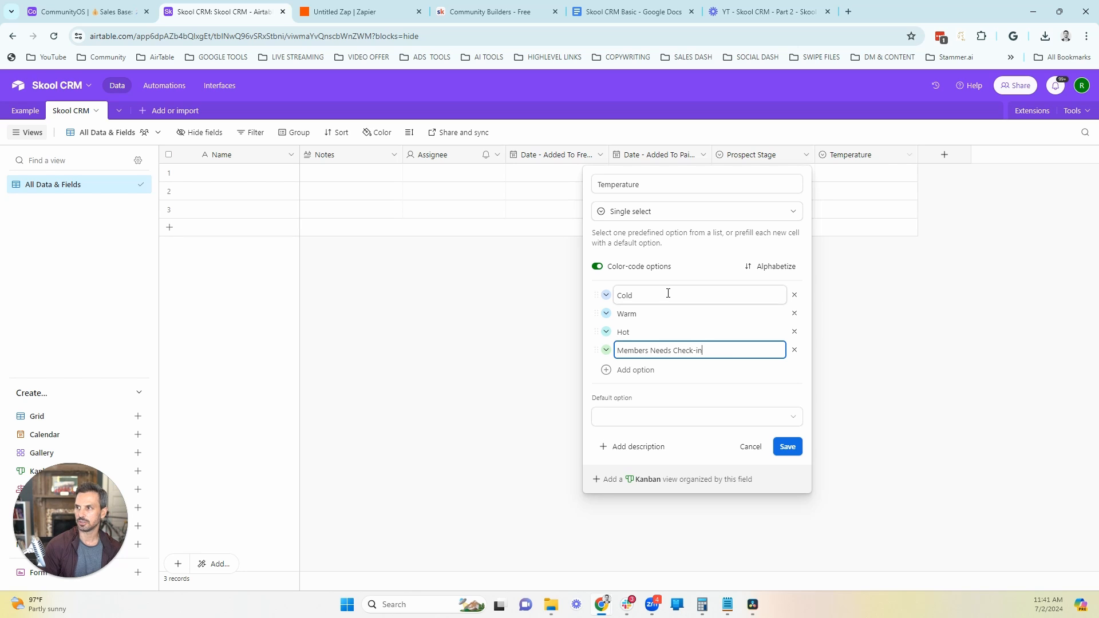
pyautogui.press('Return')
pyautogui.write('Membe')
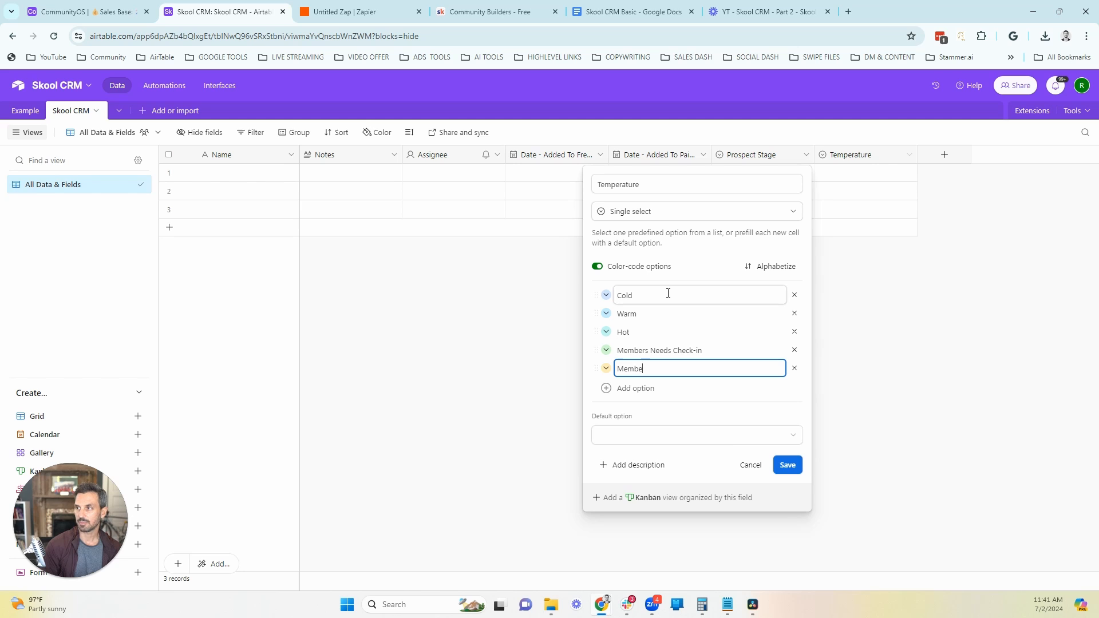
pyautogui.write('rs Unhappy')
pyautogui.press('Return')
pyautogui.write('Do ')
pyautogui.write('Member Churned')
pyautogui.press('Return')
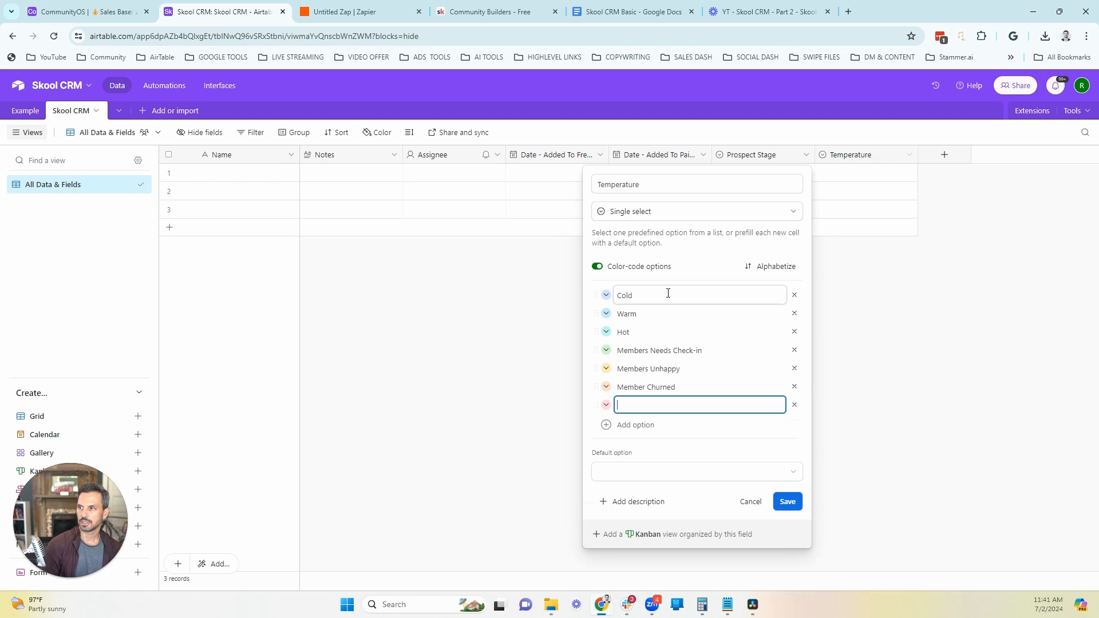
pyautogui.write('Do Not Contact')
pyautogui.click(788, 502)
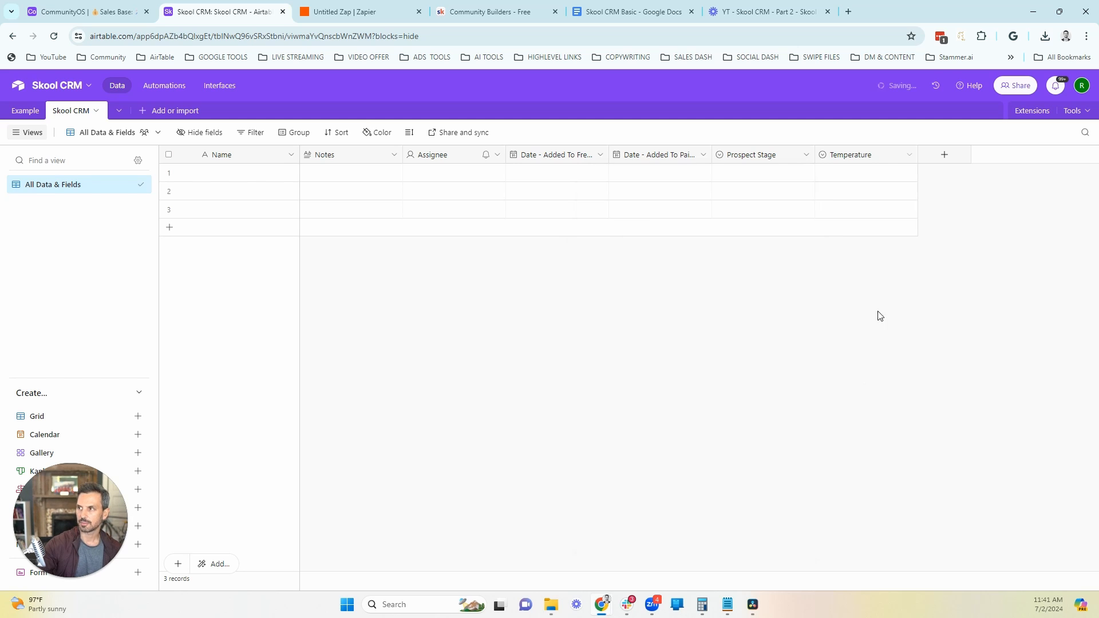
# Step: Start a new single-select field named "Level" after Temperature
pyautogui.click(943, 156)
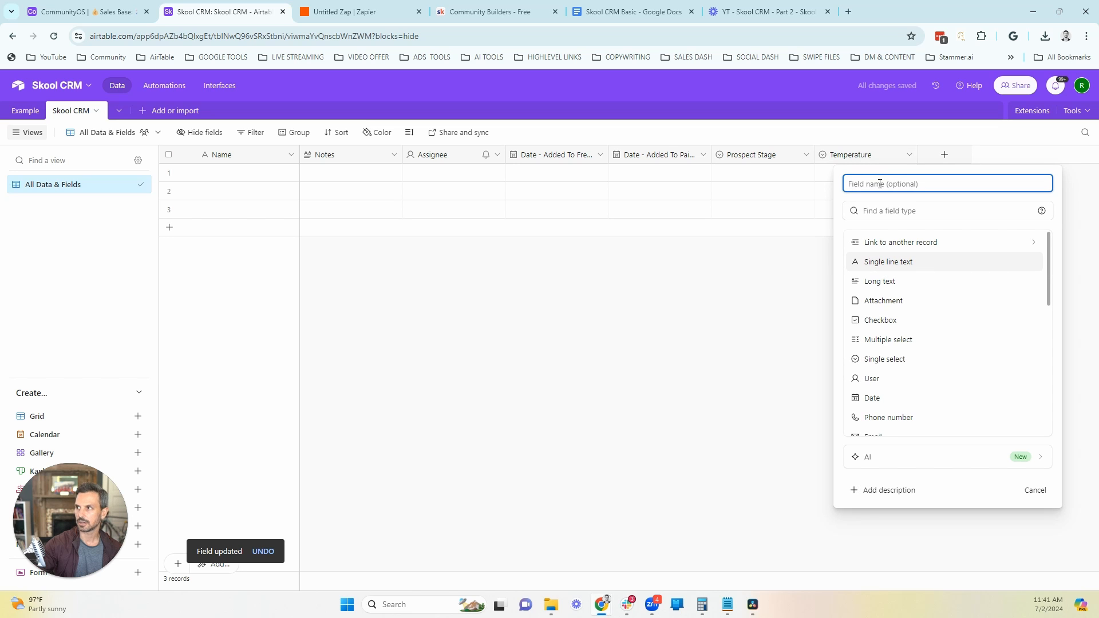
pyautogui.write('Level')
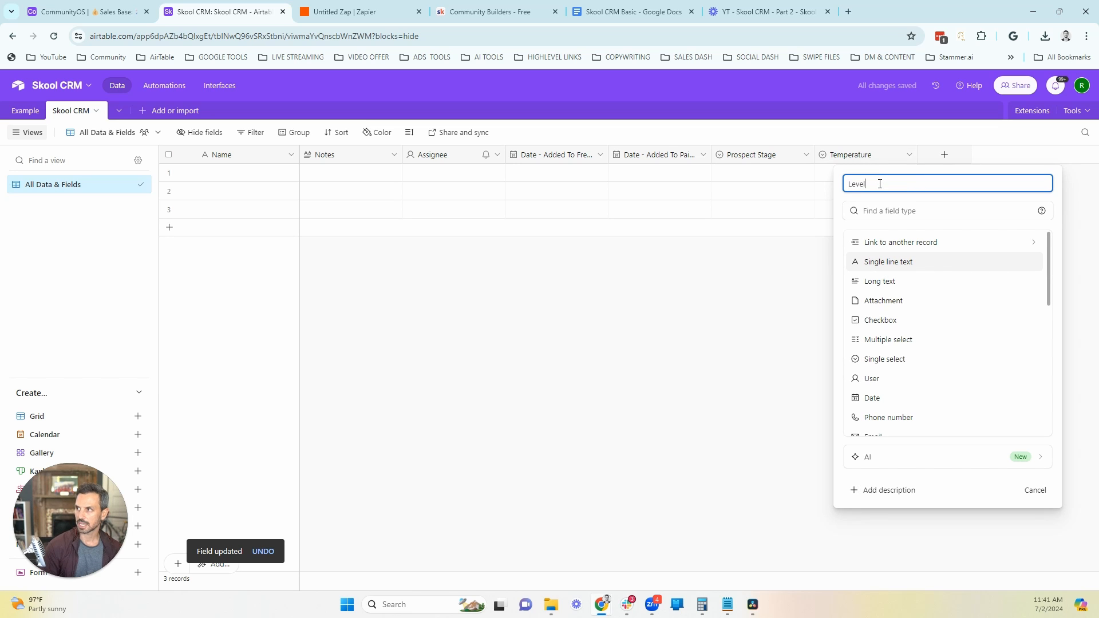
pyautogui.click(886, 360)
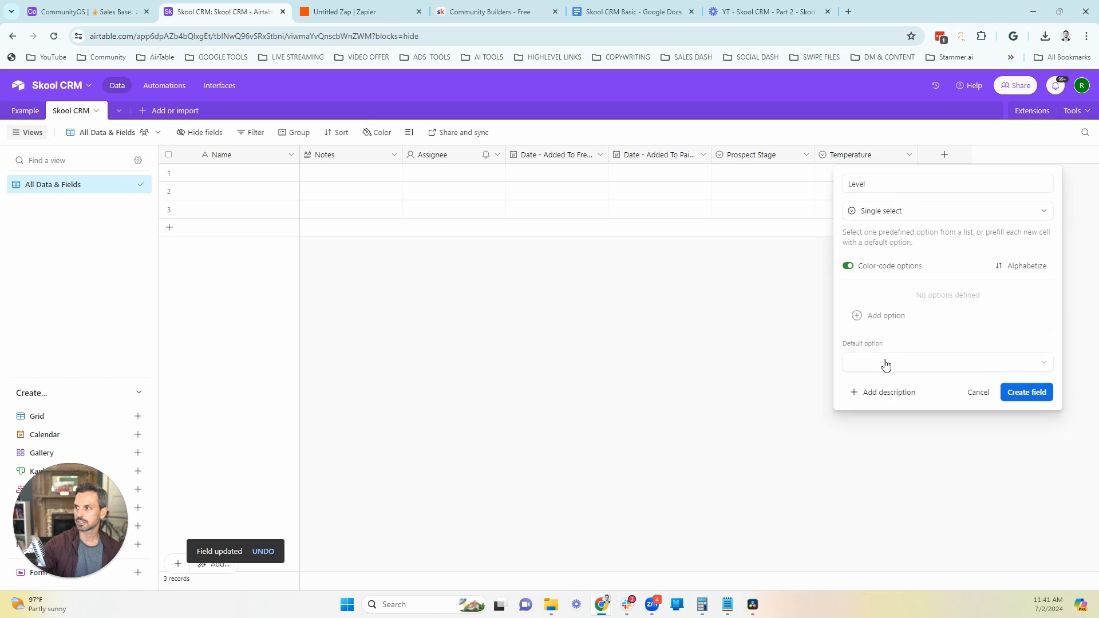
# Step: Give the Level field nine options numbered 1 to 9 and create it
pyautogui.click(881, 316)
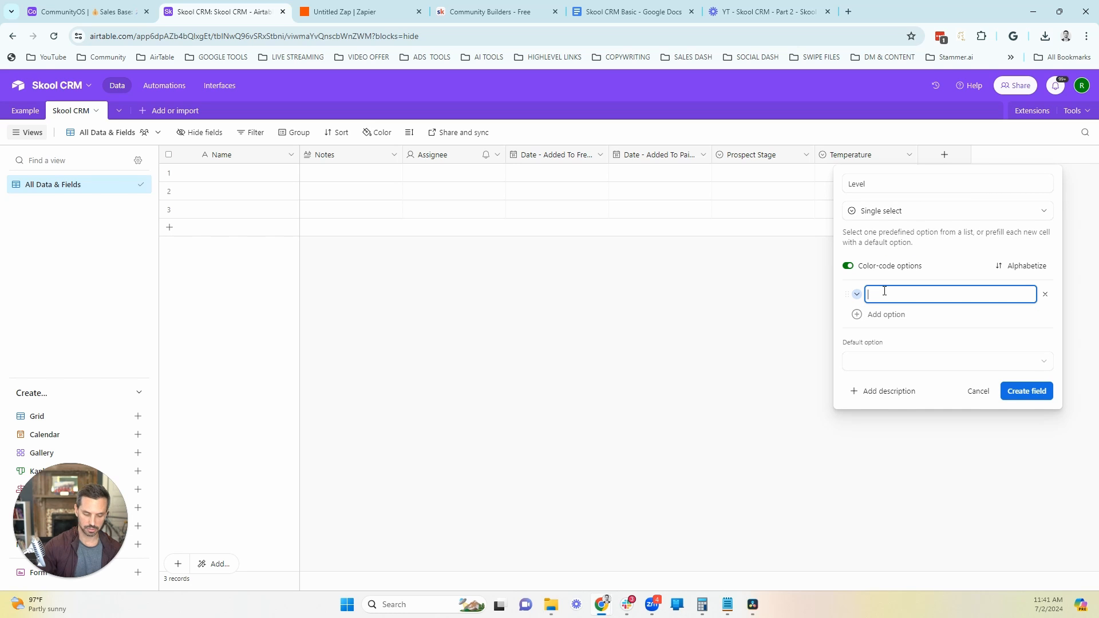
pyautogui.write('1')
pyautogui.press('Return')
pyautogui.write('2')
pyautogui.press('Return')
pyautogui.write('3')
pyautogui.press('Return')
pyautogui.write('4')
pyautogui.press('Return')
pyautogui.write('5')
pyautogui.press('Return')
pyautogui.write('6')
pyautogui.press('Return')
pyautogui.write('7')
pyautogui.press('Return')
pyautogui.write('8')
pyautogui.press('Return')
pyautogui.write('9')
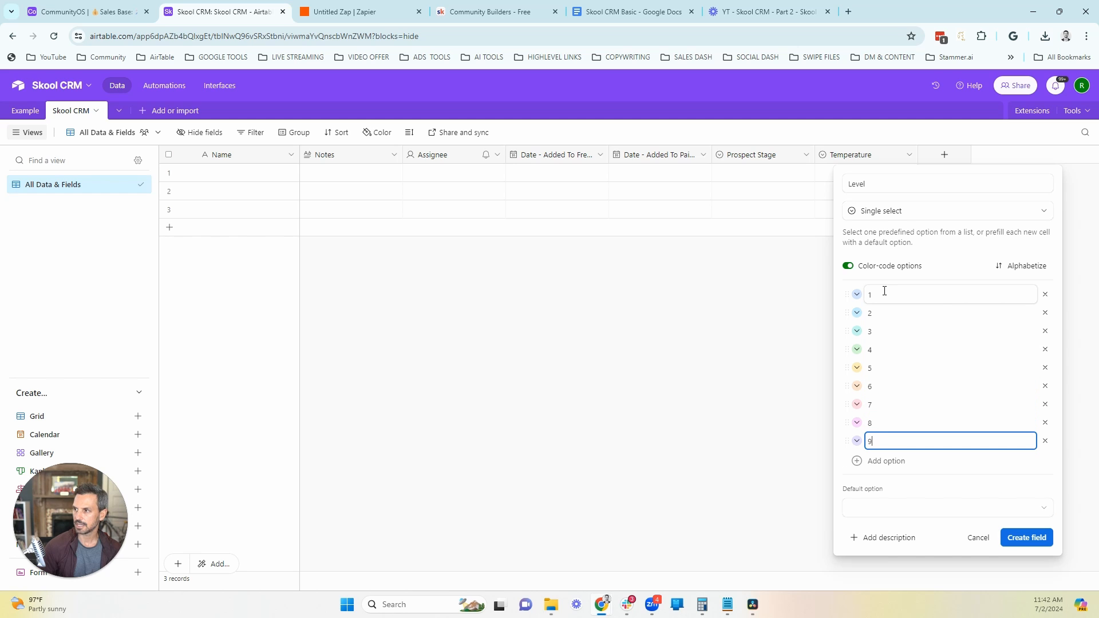
pyautogui.click(1026, 538)
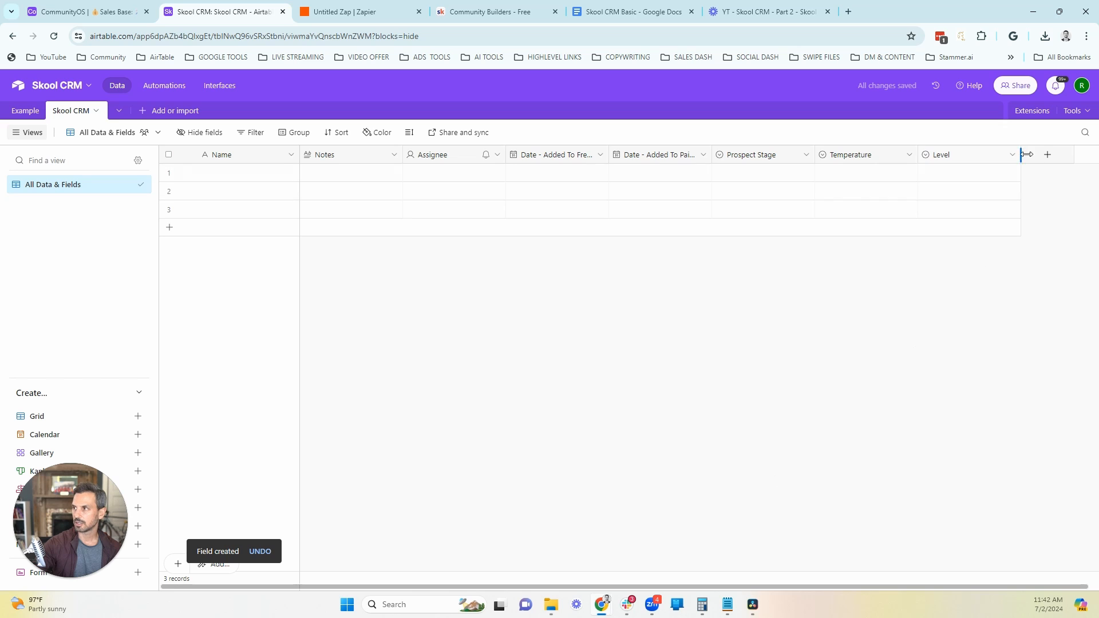
# Step: Add a Date field named "Follow-Up Date" after the Level field
pyautogui.click(1048, 155)
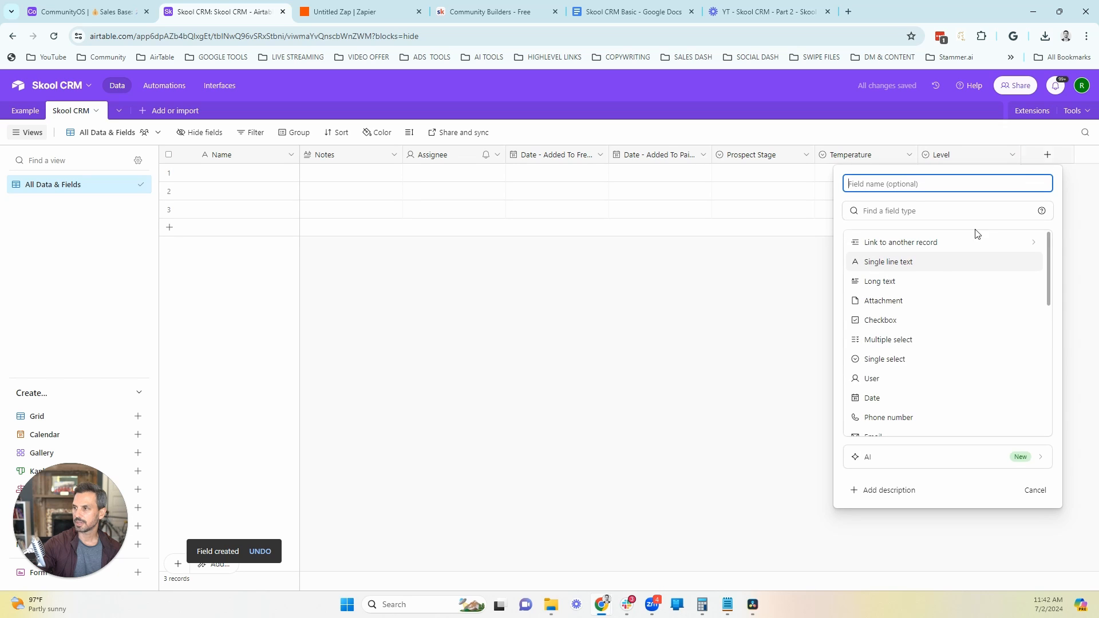
pyautogui.click(875, 397)
pyautogui.write('Follow-Up')
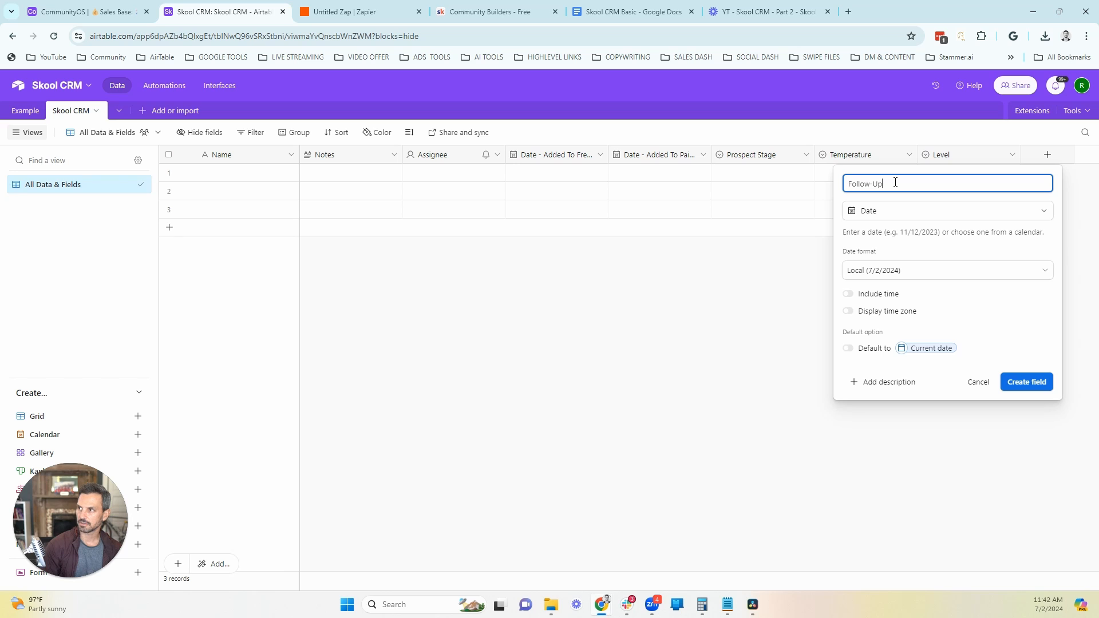
pyautogui.press('Return')
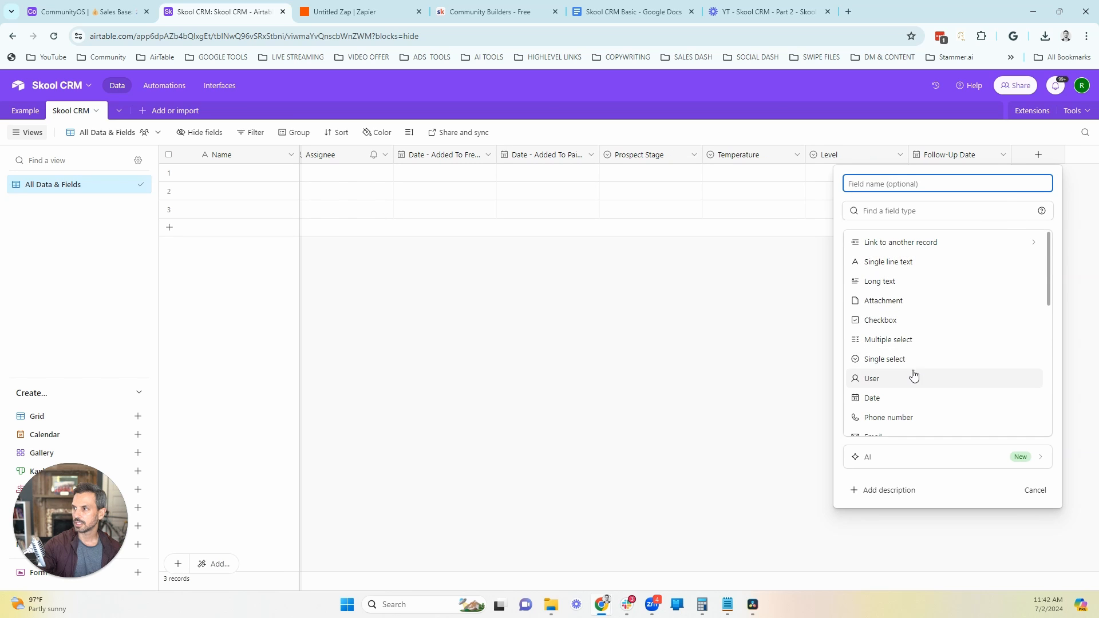
# Step: Add a URL field named "Community Profile Url" after Follow-Up Date
pyautogui.scroll(-2, 912, 379)
pyautogui.click(871, 341)
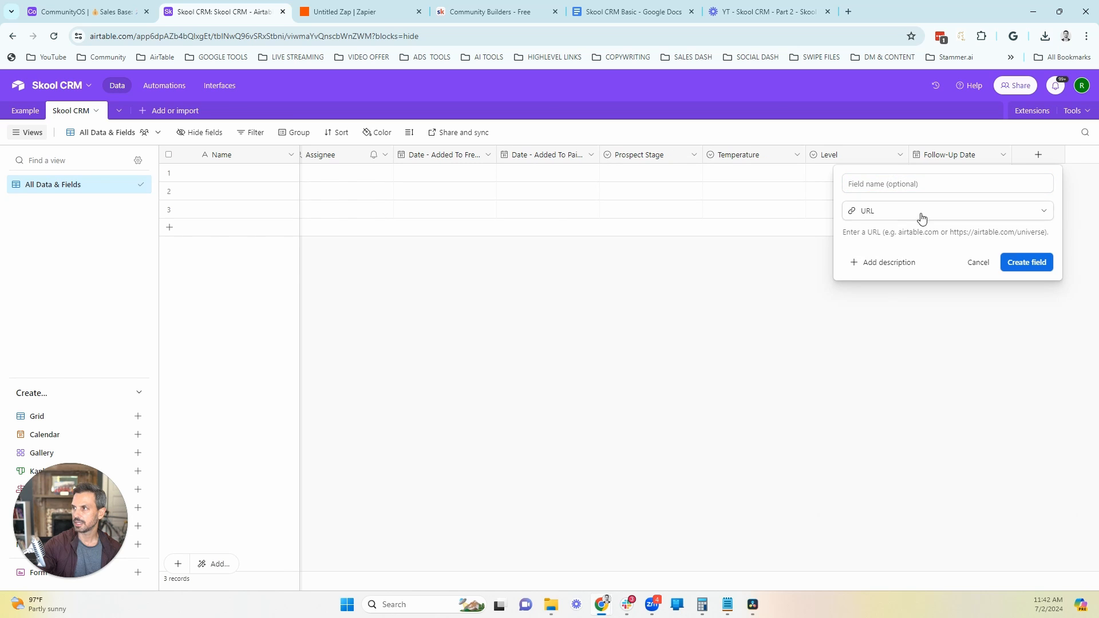
pyautogui.click(911, 184)
pyautogui.write('Community')
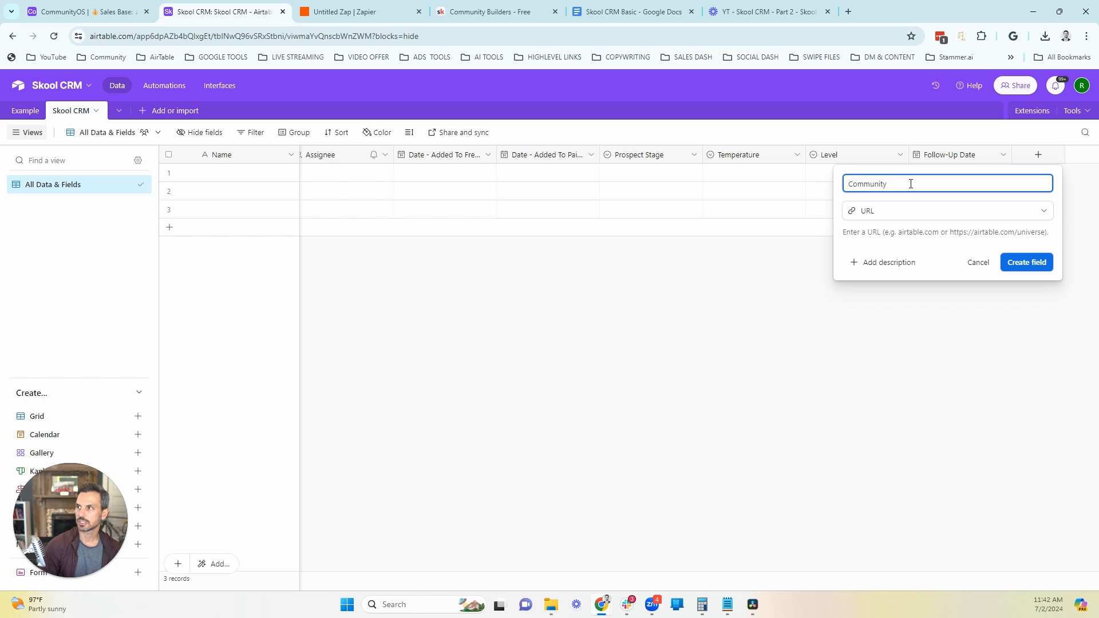
pyautogui.write(' Profile Url')
pyautogui.press('Return')
# Step: Add a single line text field named "Email" after Community Profile Url
pyautogui.click(1037, 155)
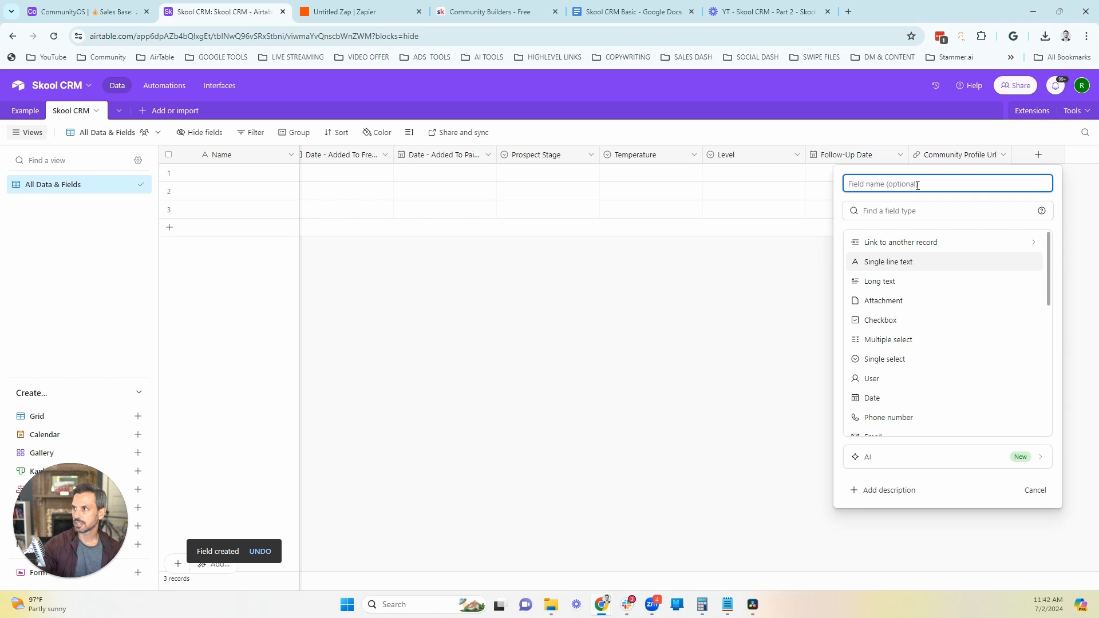
pyautogui.click(887, 265)
pyautogui.click(891, 182)
pyautogui.write('Ema')
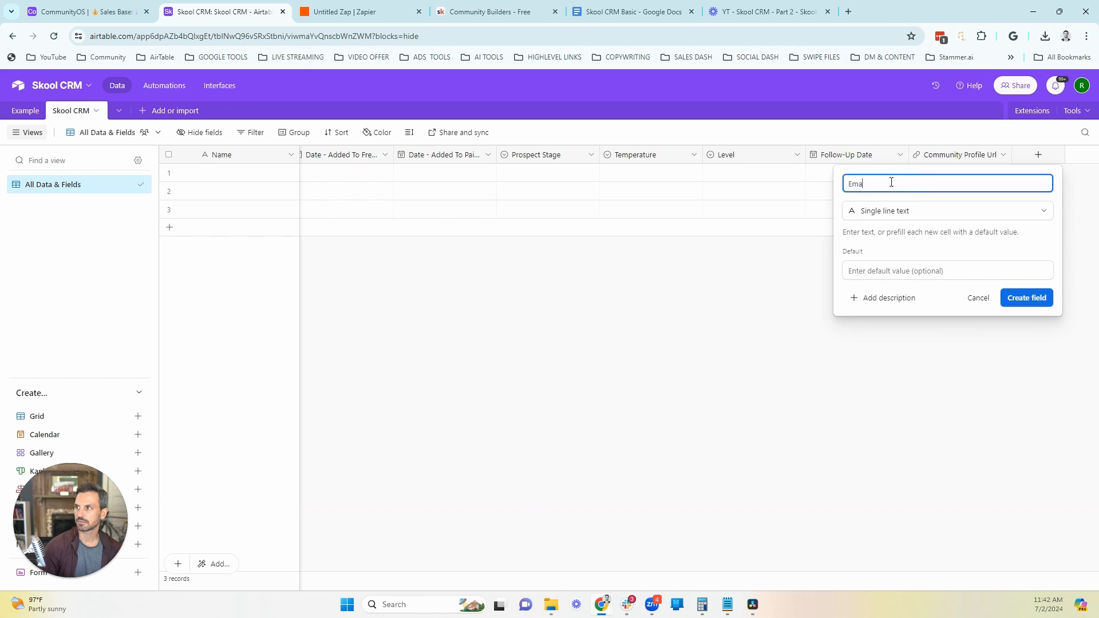
pyautogui.write('il')
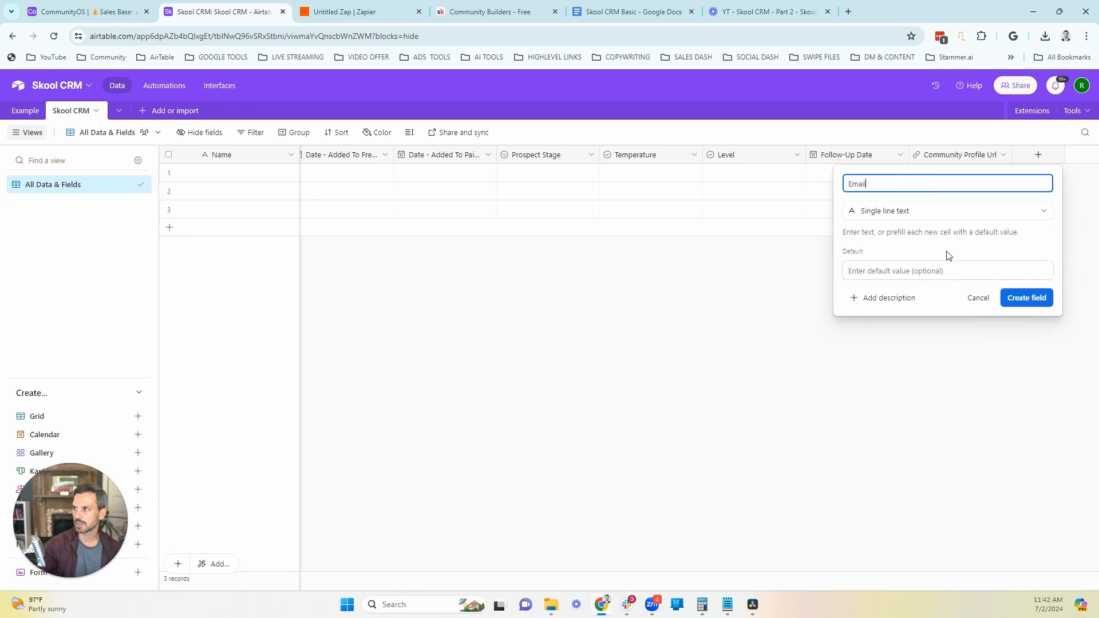
pyautogui.click(1026, 297)
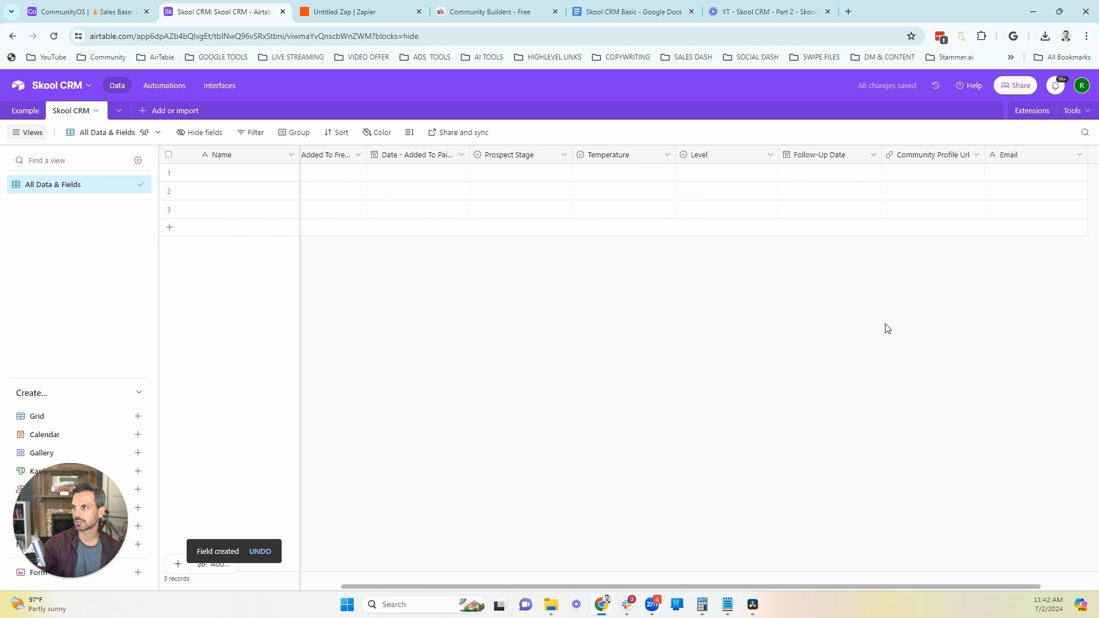
# Step: Reorder the fields, moving Assignee toward the end, Follow-Up Date before Prospect Stage, and Notes after Level
pyautogui.moveTo(829, 586); pyautogui.dragTo(598, 607)
pyautogui.moveTo(429, 157); pyautogui.dragTo(996, 172)
pyautogui.moveTo(625, 588); pyautogui.dragTo(343, 589)
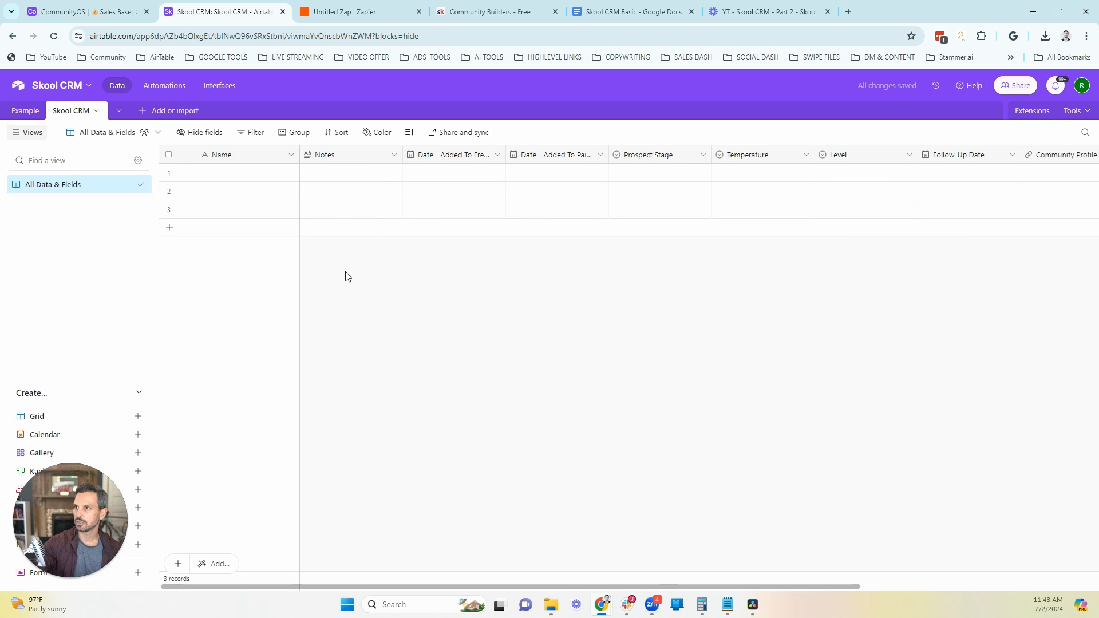
pyautogui.moveTo(363, 157); pyautogui.dragTo(505, 151)
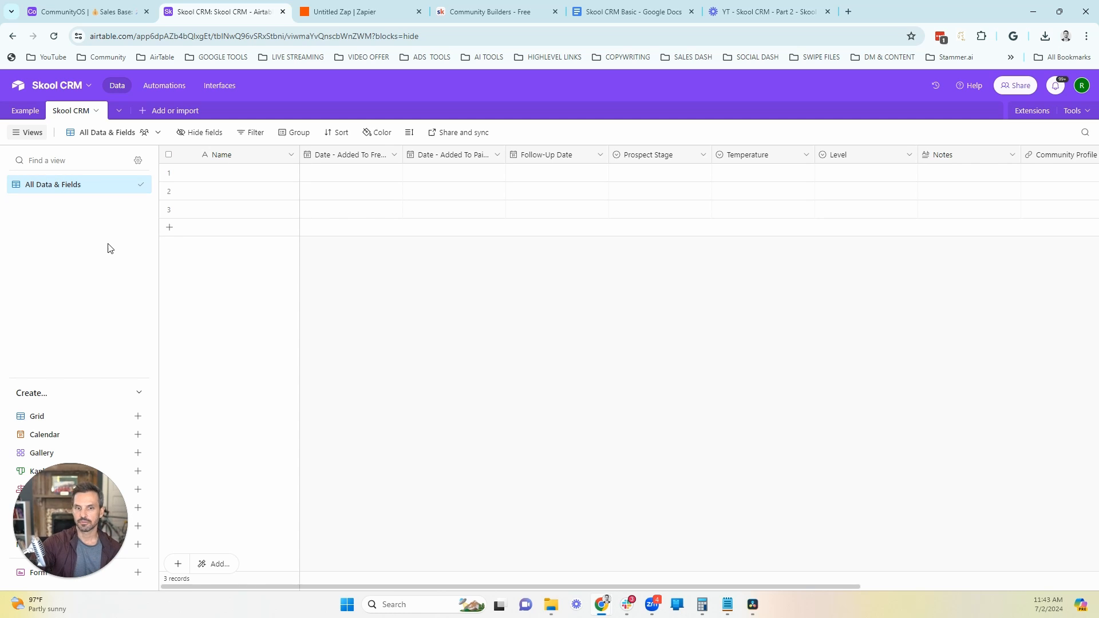
# Step: Duplicate the All Data & Fields view and name the copy Overdue
pyautogui.moveTo(129, 190)
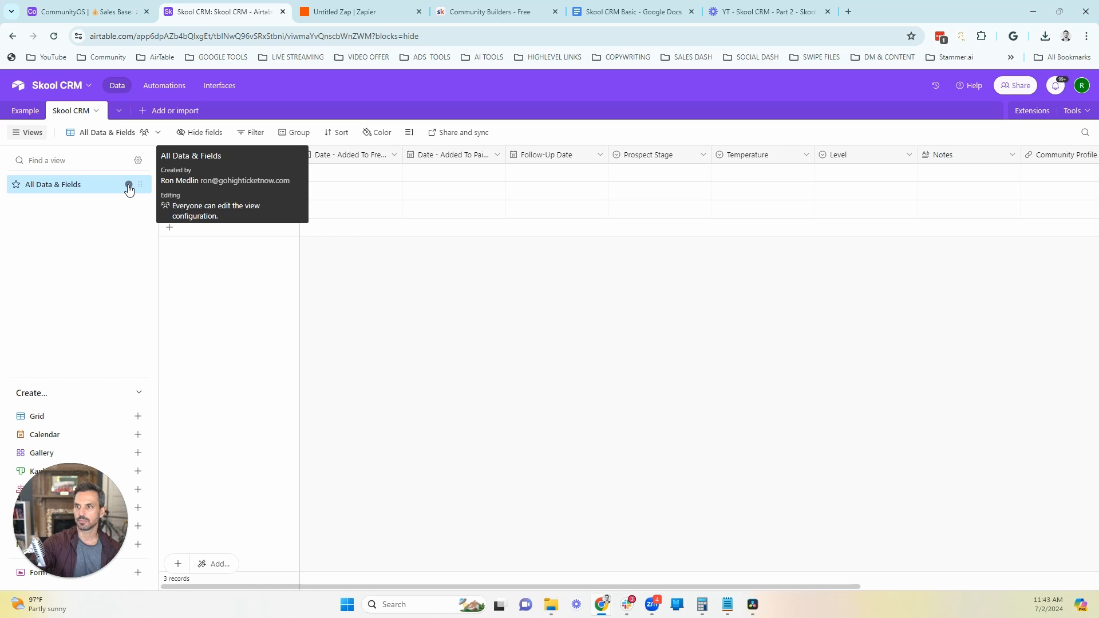
pyautogui.click(128, 186)
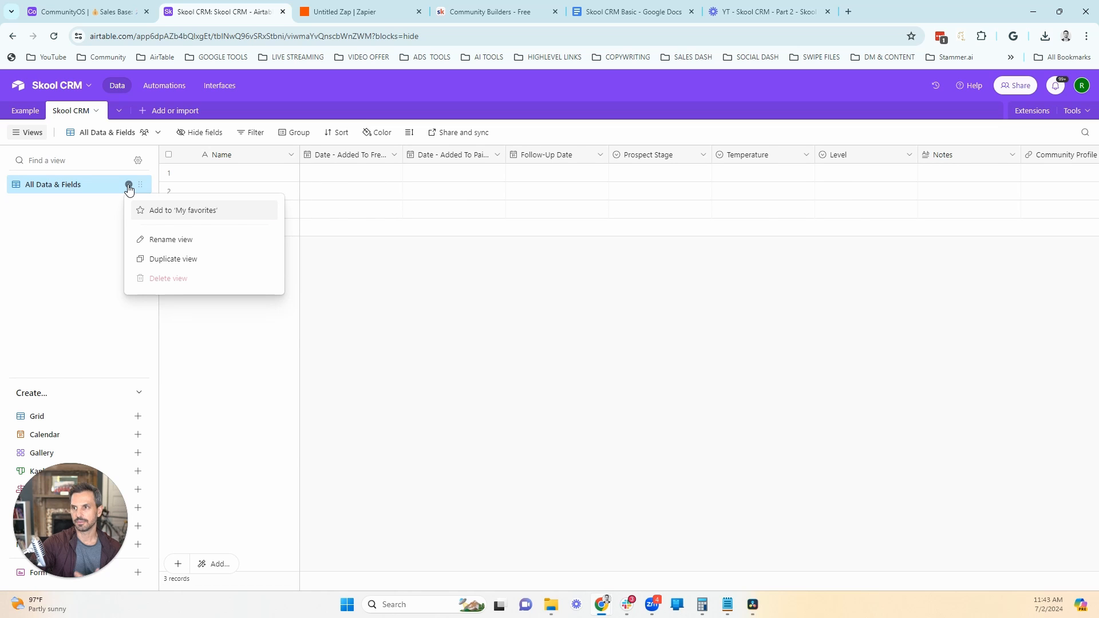
pyautogui.click(178, 266)
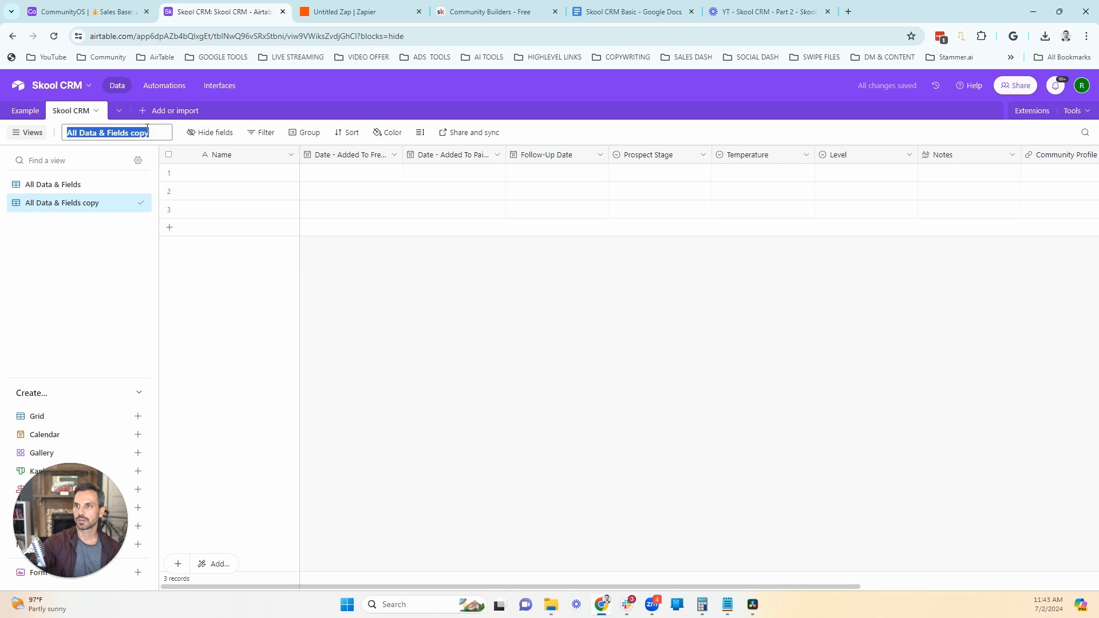
pyautogui.write('Overdue')
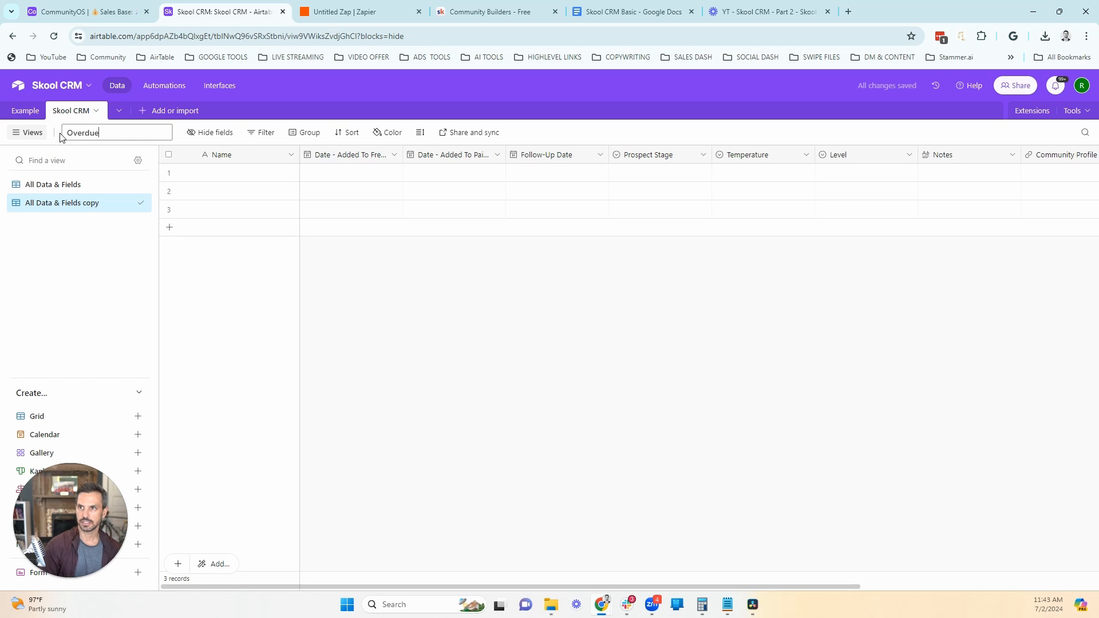
pyautogui.press('Return')
# Step: Filter the Overdue view to records whose Follow-Up Date is before today
pyautogui.click(228, 133)
pyautogui.click(237, 177)
pyautogui.click(320, 280)
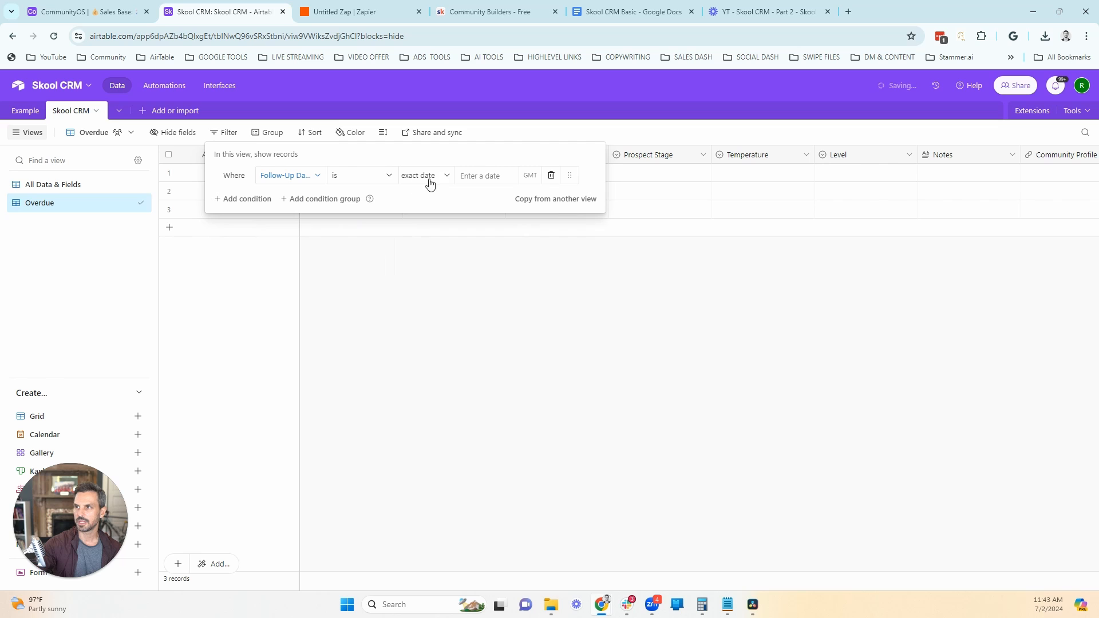
pyautogui.click(429, 177)
pyautogui.click(375, 178)
pyautogui.click(366, 260)
pyautogui.click(428, 176)
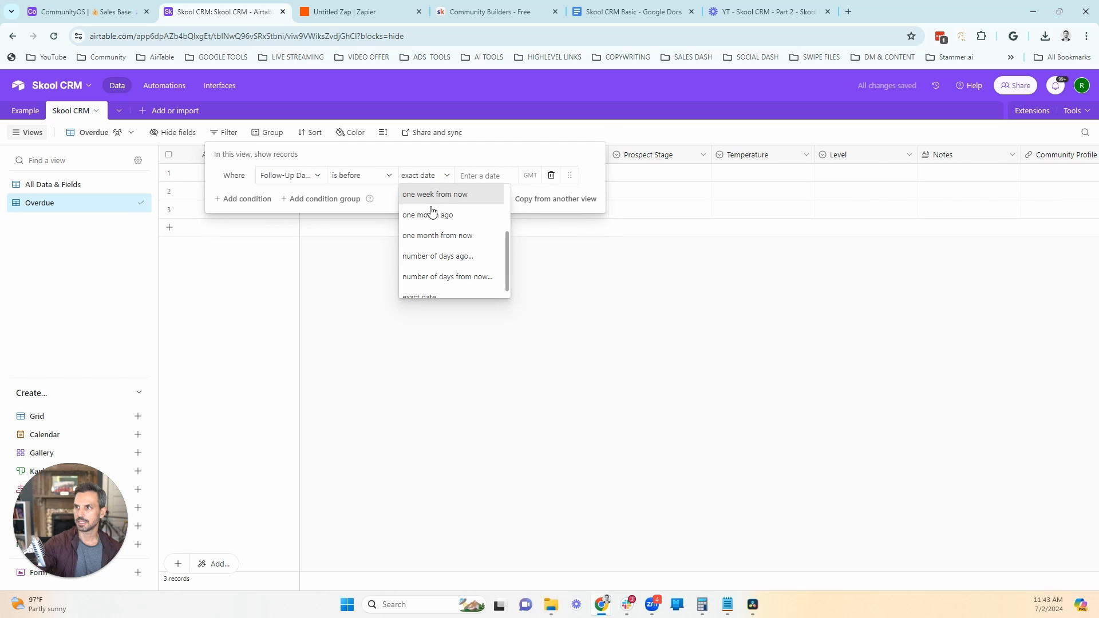
pyautogui.scroll(3, 432, 203)
pyautogui.click(426, 198)
pyautogui.click(354, 309)
# Step: Duplicate the Overdue view as "Dure Today" and change the copy's filter to Follow-Up Date is today
pyautogui.click(128, 204)
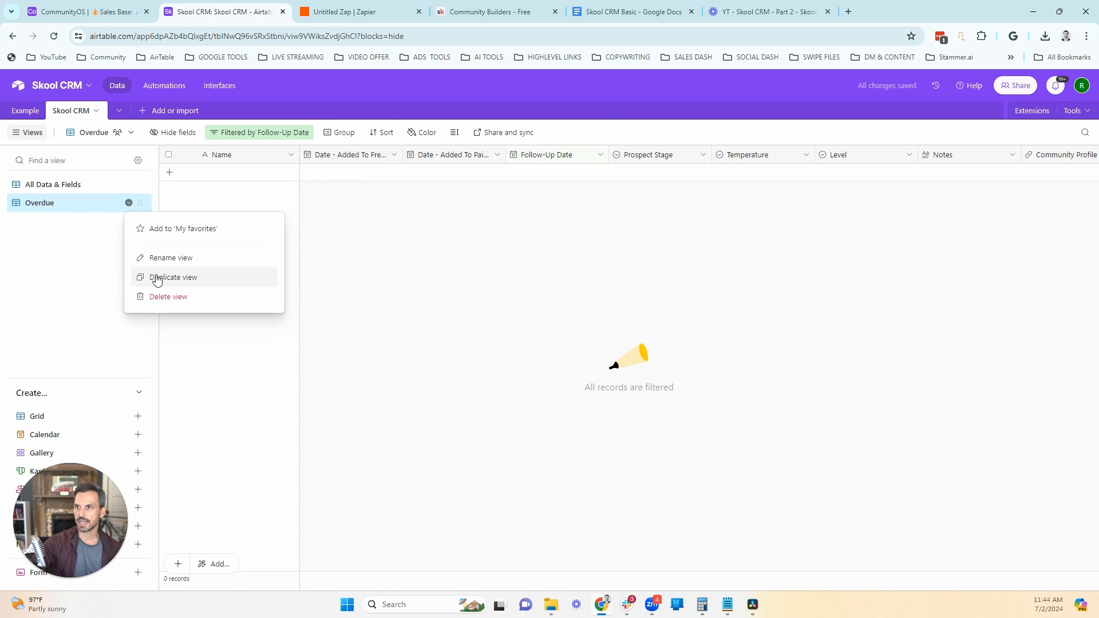
pyautogui.click(181, 274)
pyautogui.press('Return')
pyautogui.click(270, 133)
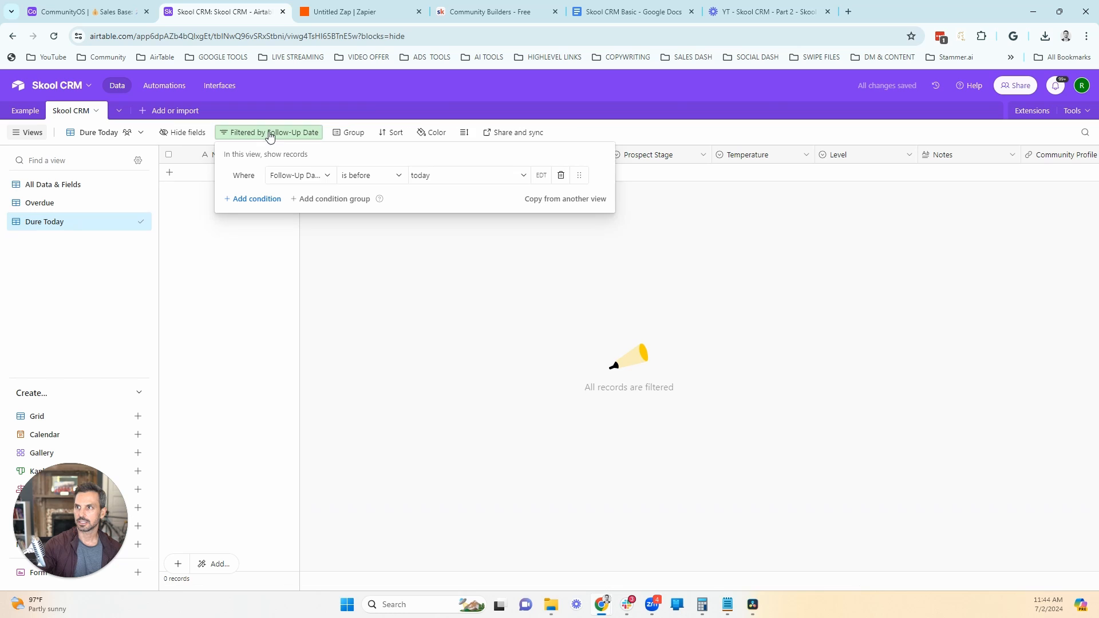
pyautogui.click(373, 176)
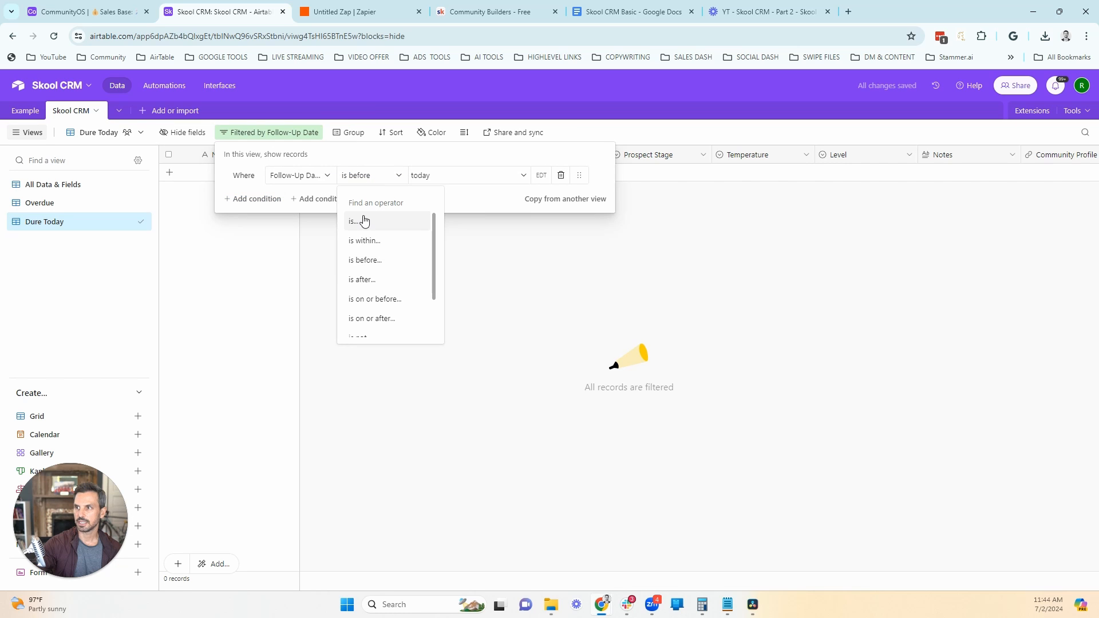
# Step: Correct the misspelled name of the Dure Today view to "Due Today"
pyautogui.click(140, 133)
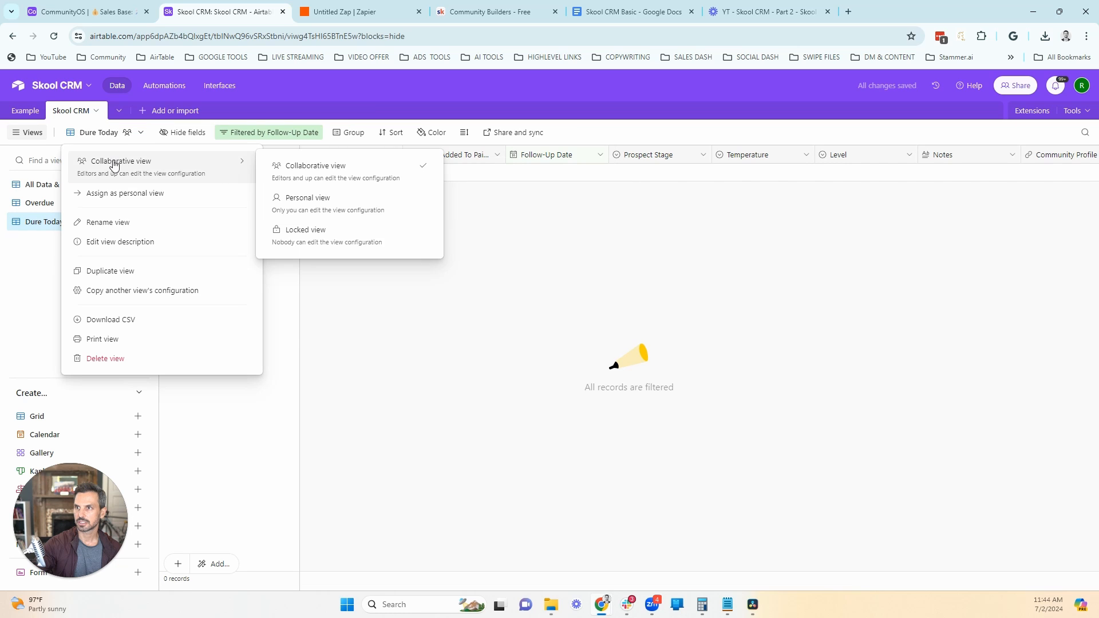
pyautogui.click(99, 223)
pyautogui.click(87, 134)
pyautogui.moveTo(86, 133); pyautogui.dragTo(75, 132)
pyautogui.write('ue')
pyautogui.press('Return')
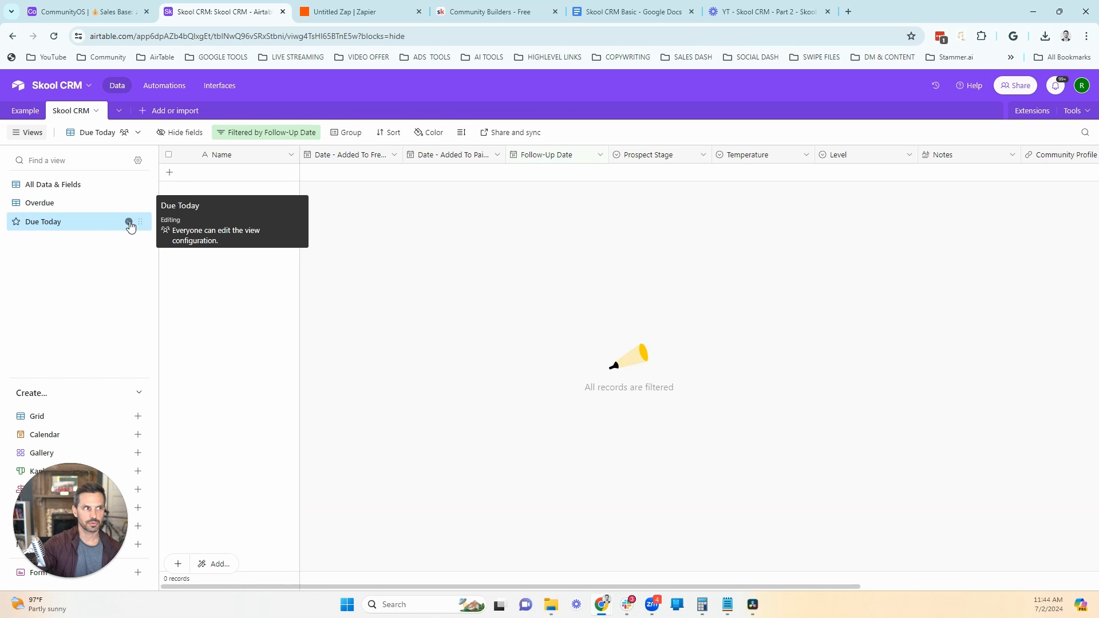
# Step: Duplicate the All Data & Fields view and name the copy "In Jeopardy"
pyautogui.click(129, 184)
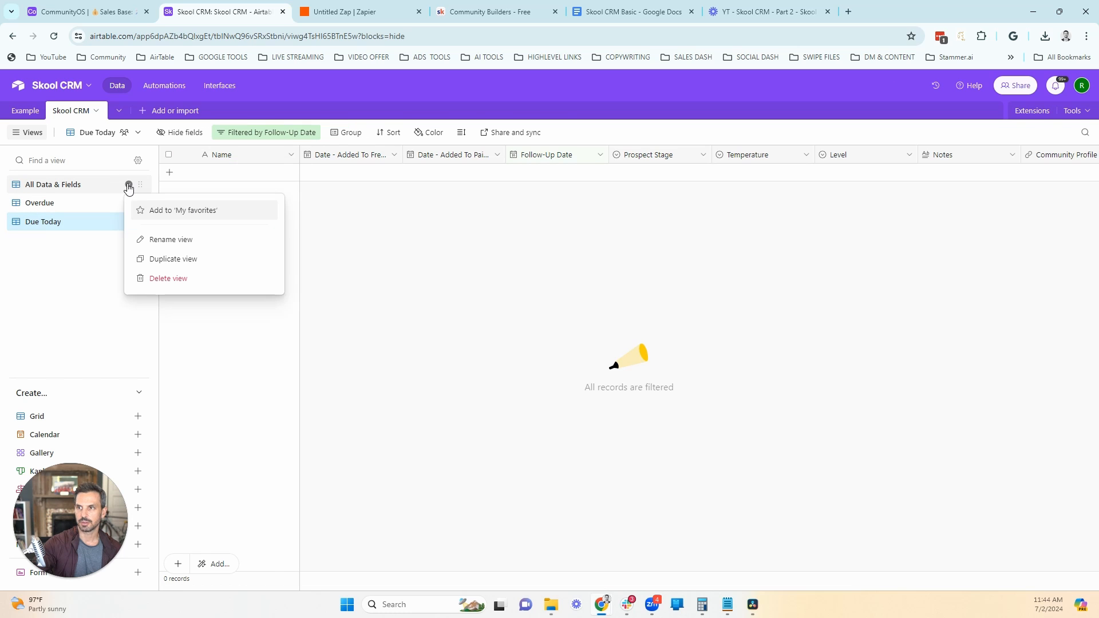
pyautogui.click(175, 259)
pyautogui.moveTo(154, 134); pyautogui.dragTo(67, 127)
pyautogui.write('In Jeopardy')
pyautogui.press('Return')
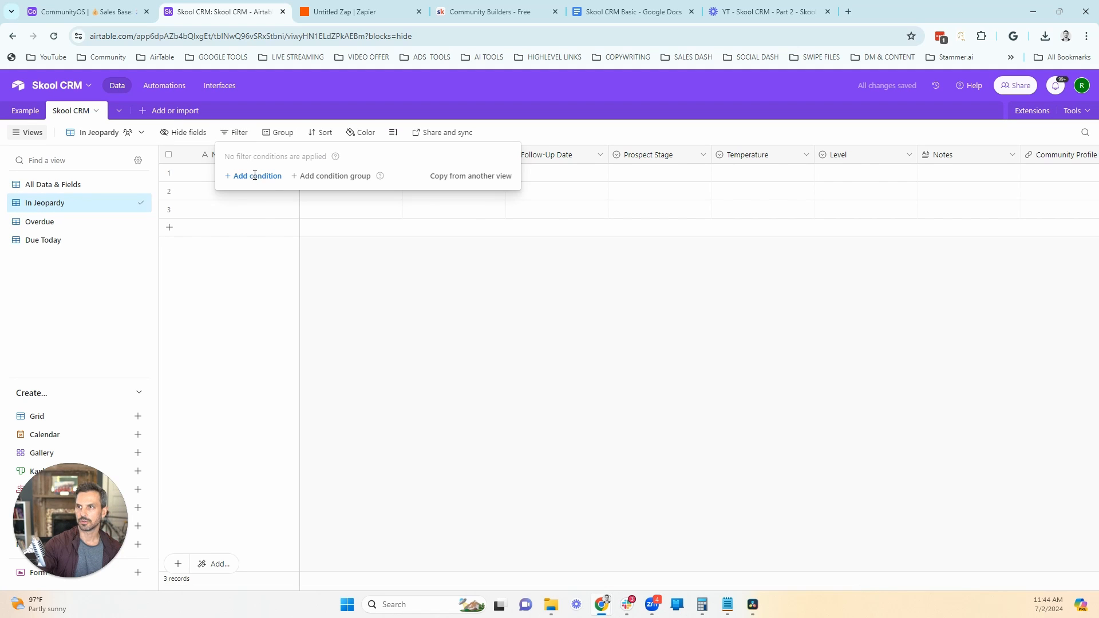
# Step: Filter the In Jeopardy view to records whose Temperature is any of Members Needs Check-in or Members Unhappy
pyautogui.click(255, 175)
pyautogui.click(284, 176)
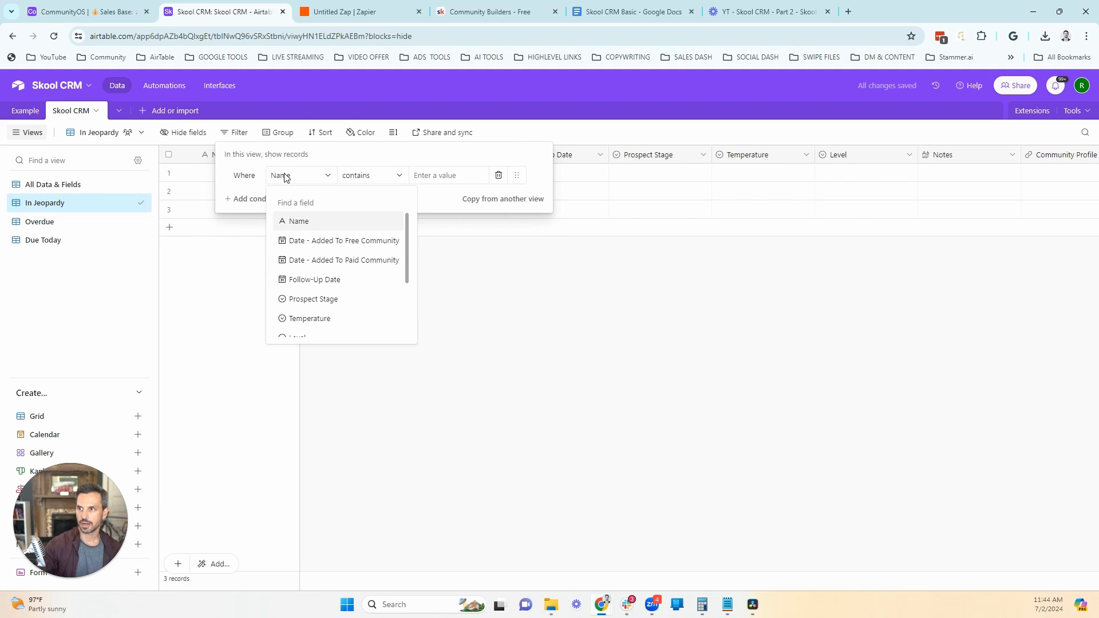
pyautogui.click(312, 318)
pyautogui.click(387, 178)
pyautogui.click(380, 242)
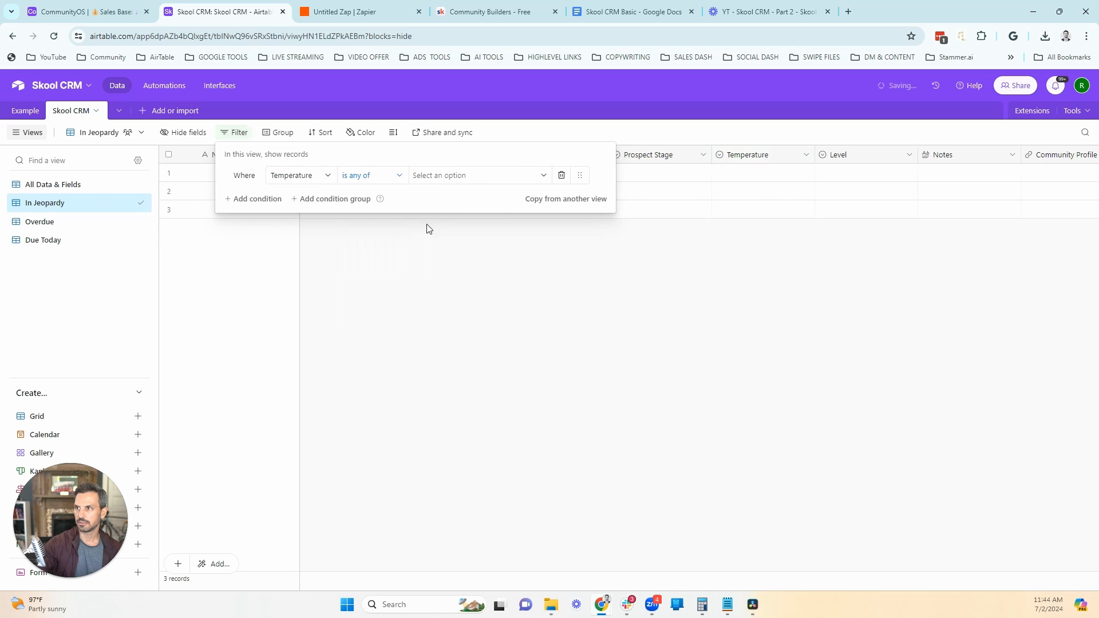
pyautogui.click(473, 176)
pyautogui.click(476, 287)
pyautogui.click(456, 309)
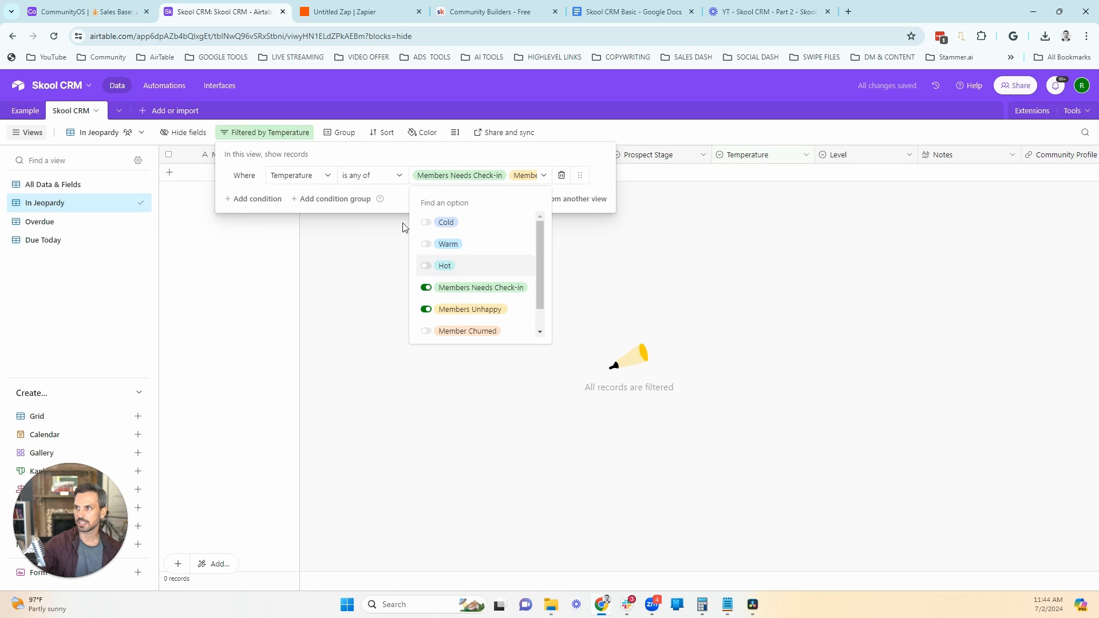
# Step: Add a second filter condition to the In Jeopardy view requiring Prospect Stage to be Paid Community
pyautogui.click(279, 198)
pyautogui.click(447, 198)
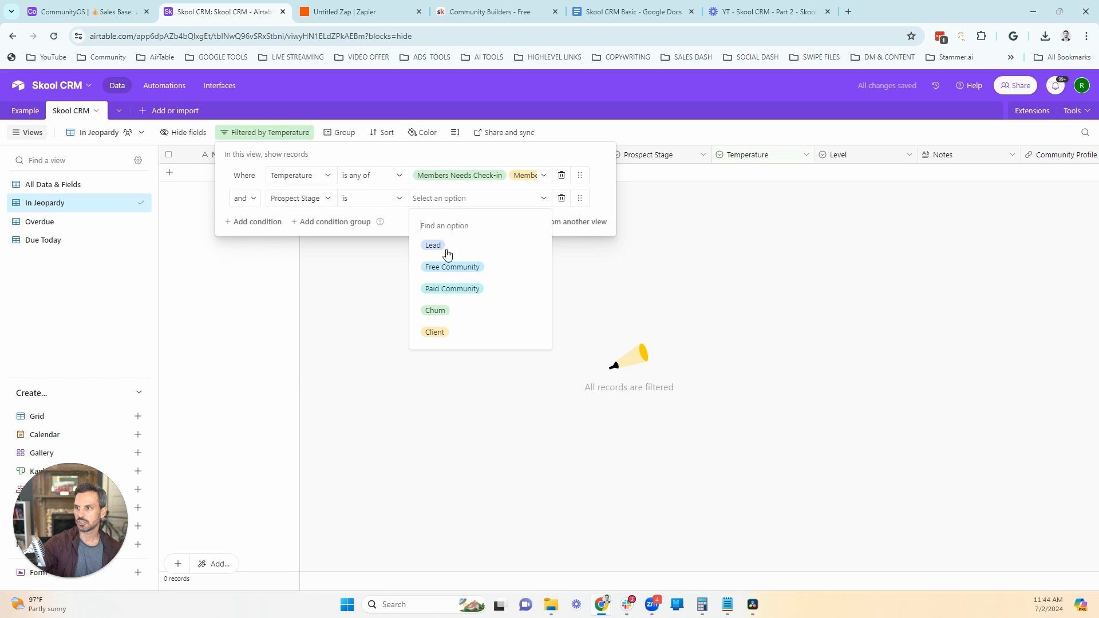
pyautogui.click(450, 291)
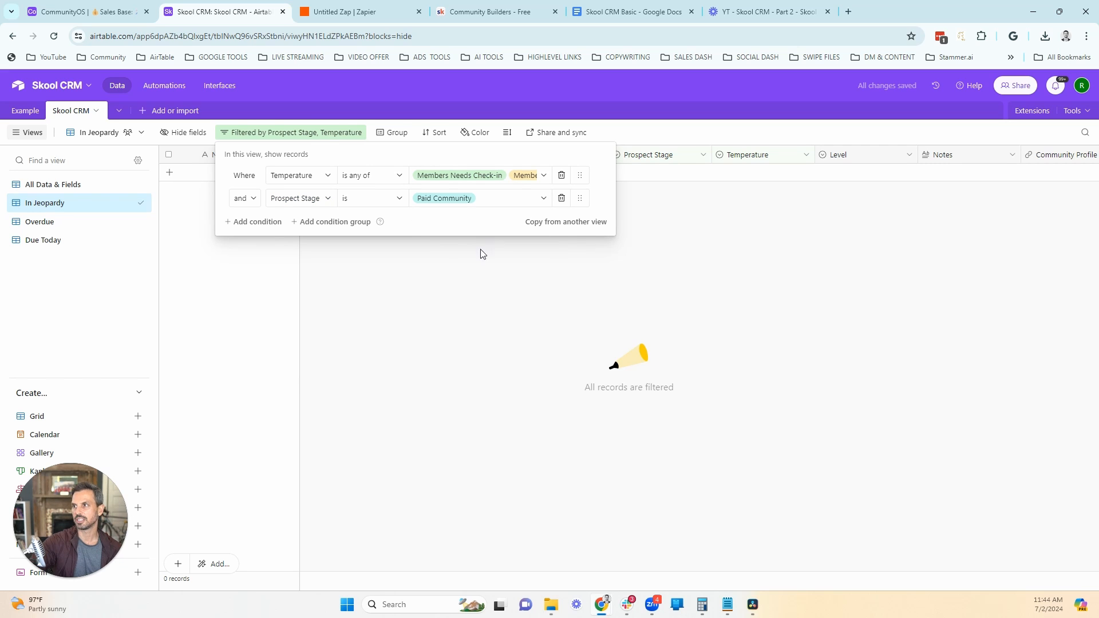
pyautogui.click(462, 293)
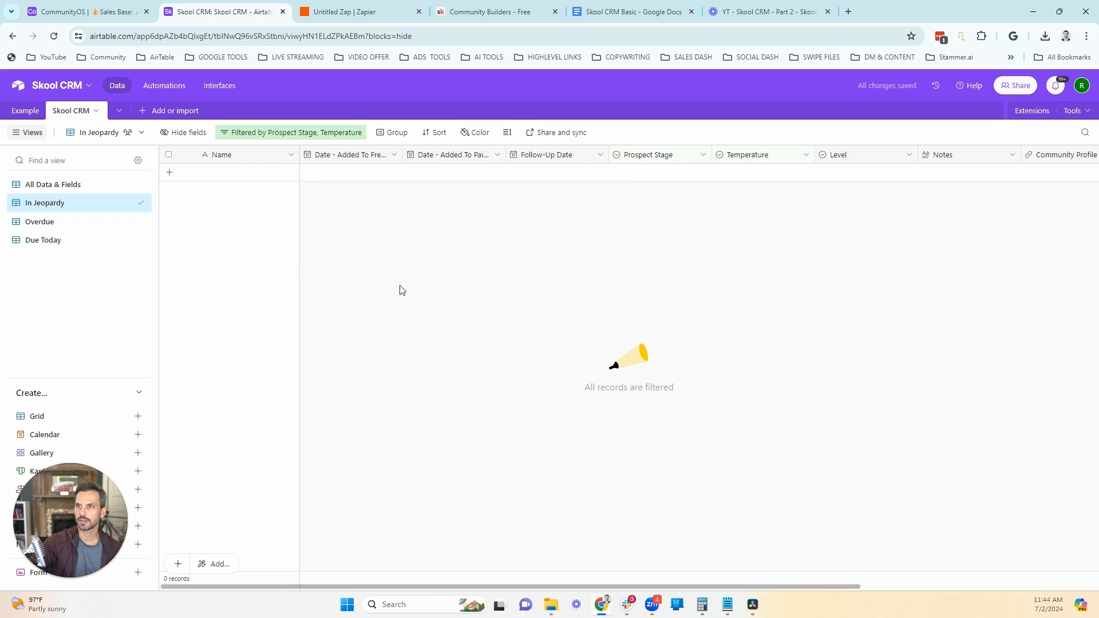
# Step: Duplicate the In Jeopardy view and name the copy "Hot Free Members"
pyautogui.click(129, 202)
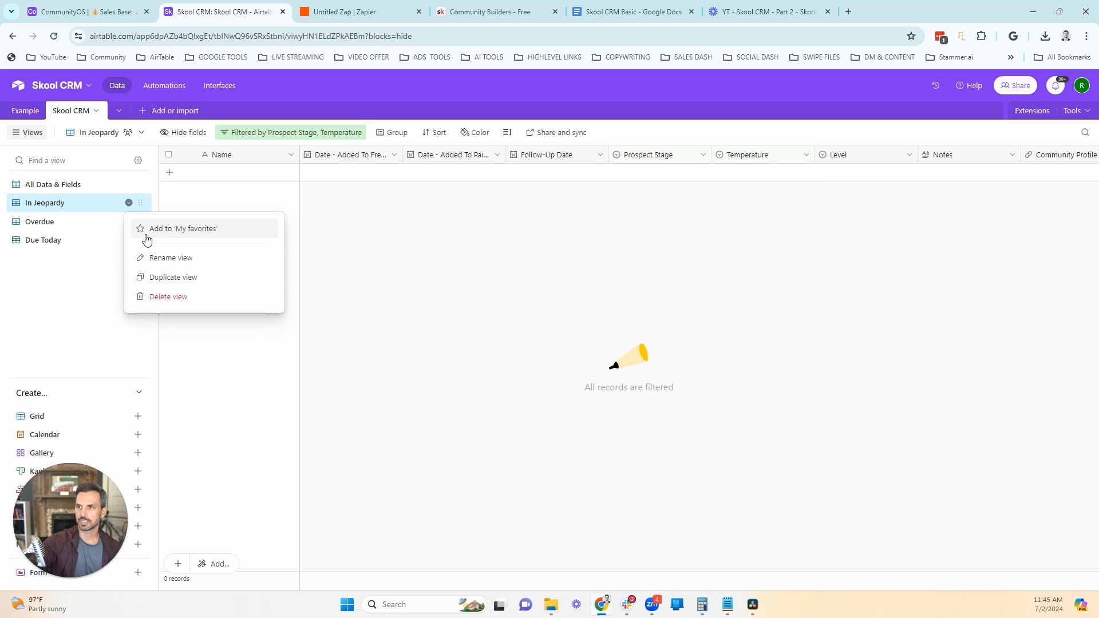
pyautogui.click(167, 278)
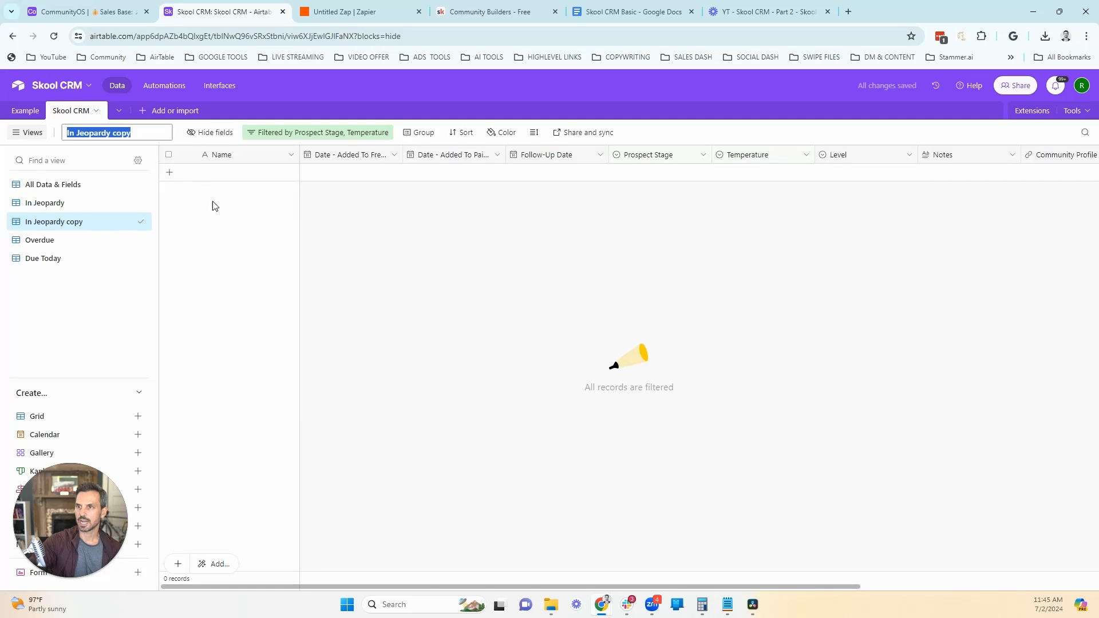
pyautogui.write('Hot Free Members')
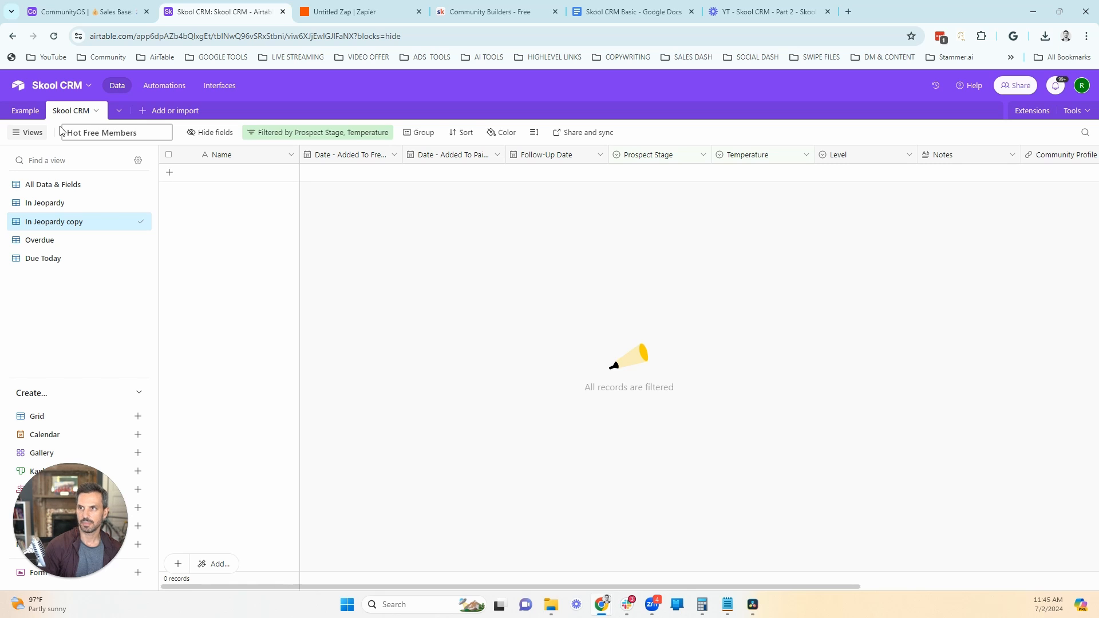
# Step: Change the Hot Free Members filter to Prospect Stage is Free Community and Temperature is any of Hot or Warm
pyautogui.click(317, 132)
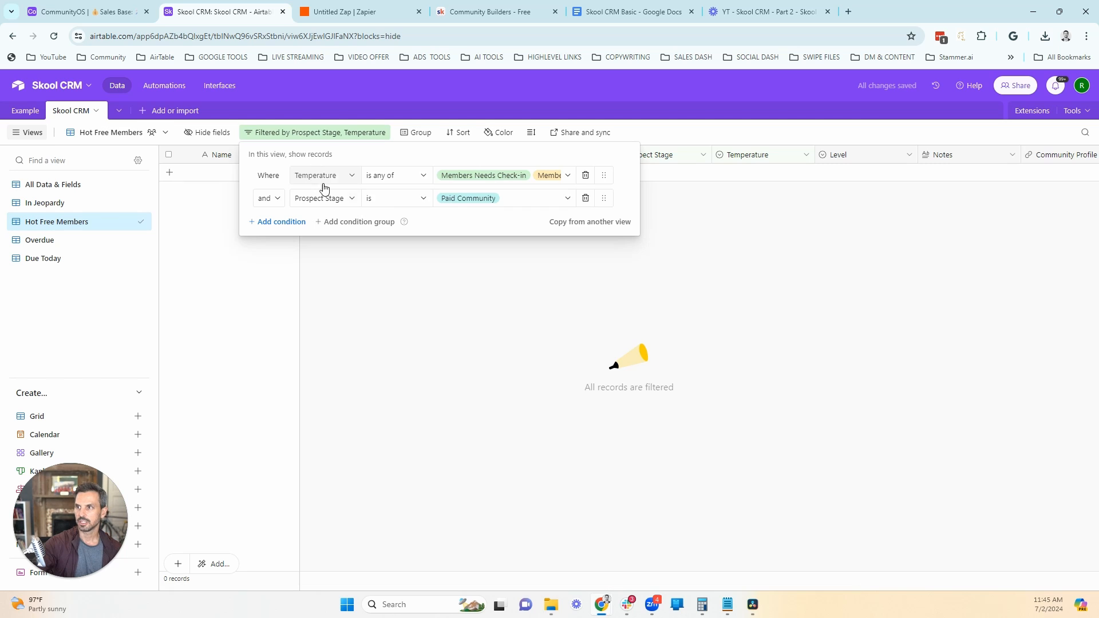
pyautogui.click(463, 200)
pyautogui.click(475, 267)
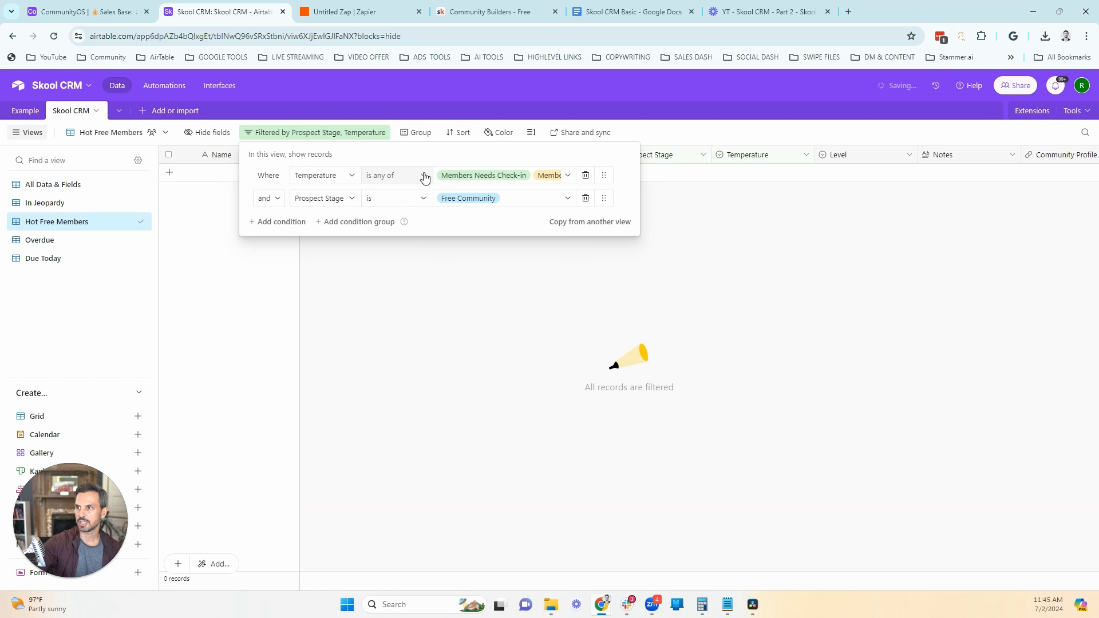
pyautogui.click(456, 177)
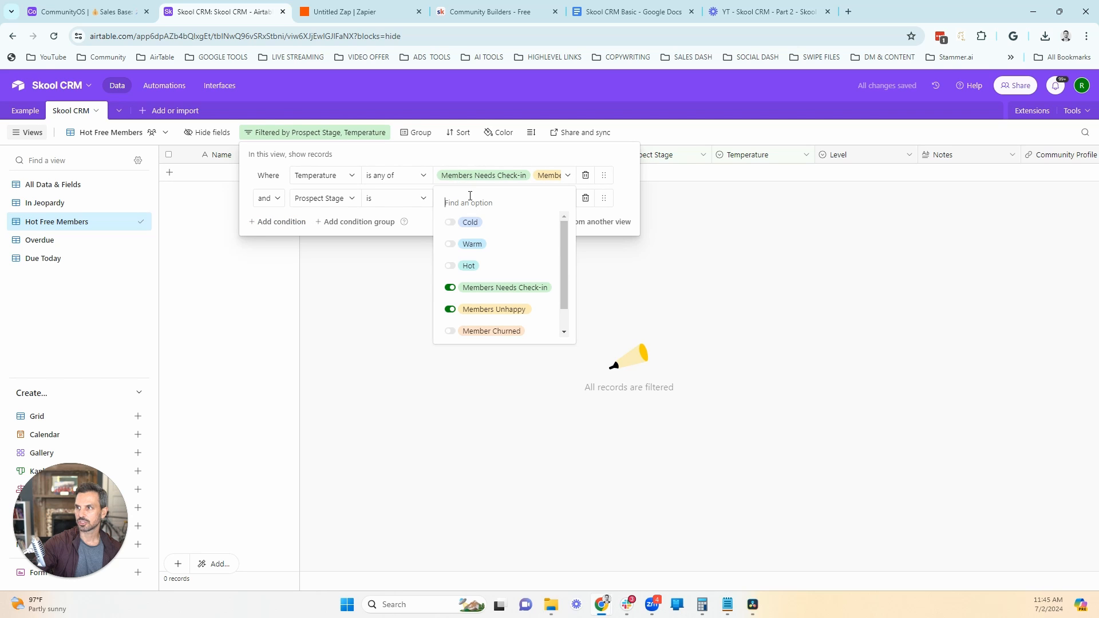
pyautogui.click(450, 287)
pyautogui.click(450, 309)
pyautogui.click(450, 266)
pyautogui.click(450, 243)
# Step: Duplicate the All Data & Fields view and name the copy "Free Members"
pyautogui.click(129, 184)
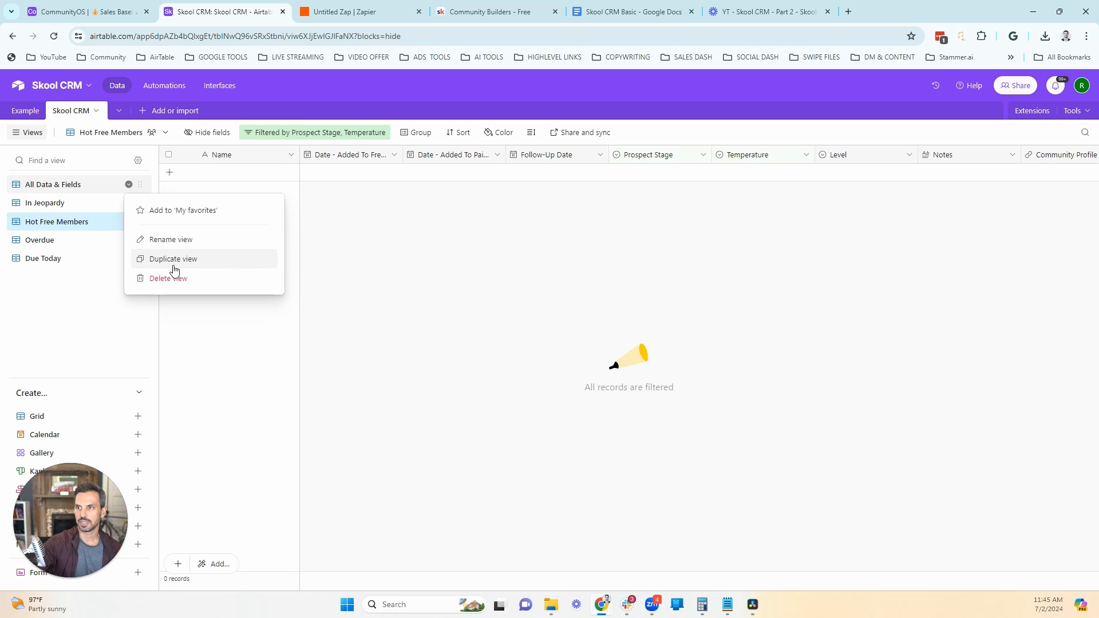
pyautogui.click(144, 260)
pyautogui.click(150, 132)
pyautogui.moveTo(150, 133); pyautogui.dragTo(66, 133)
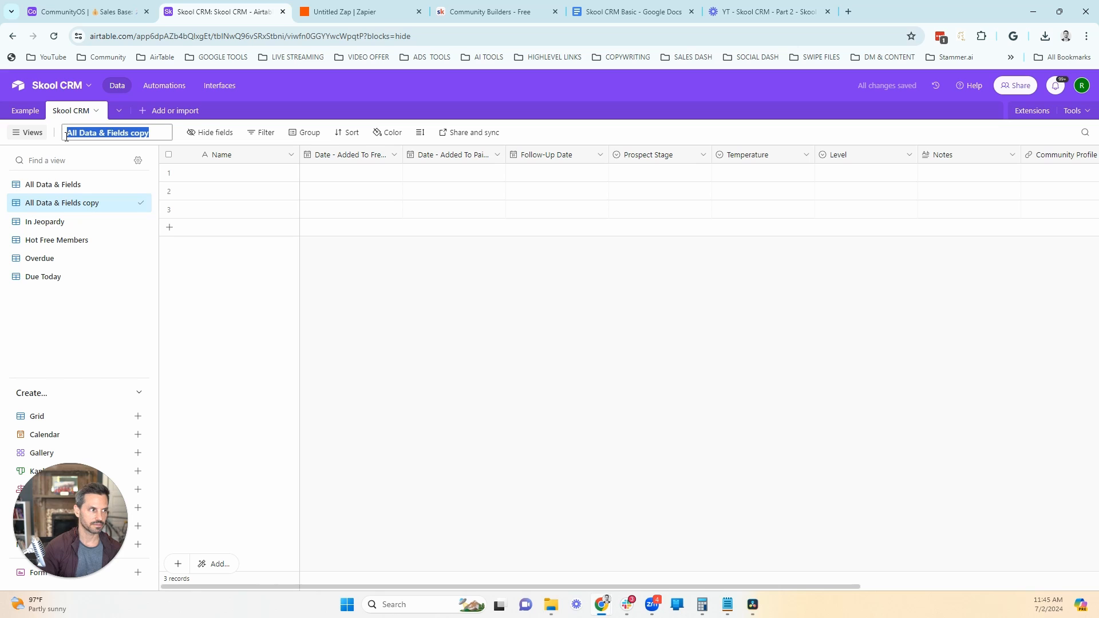
pyautogui.write('Free Mebmers')
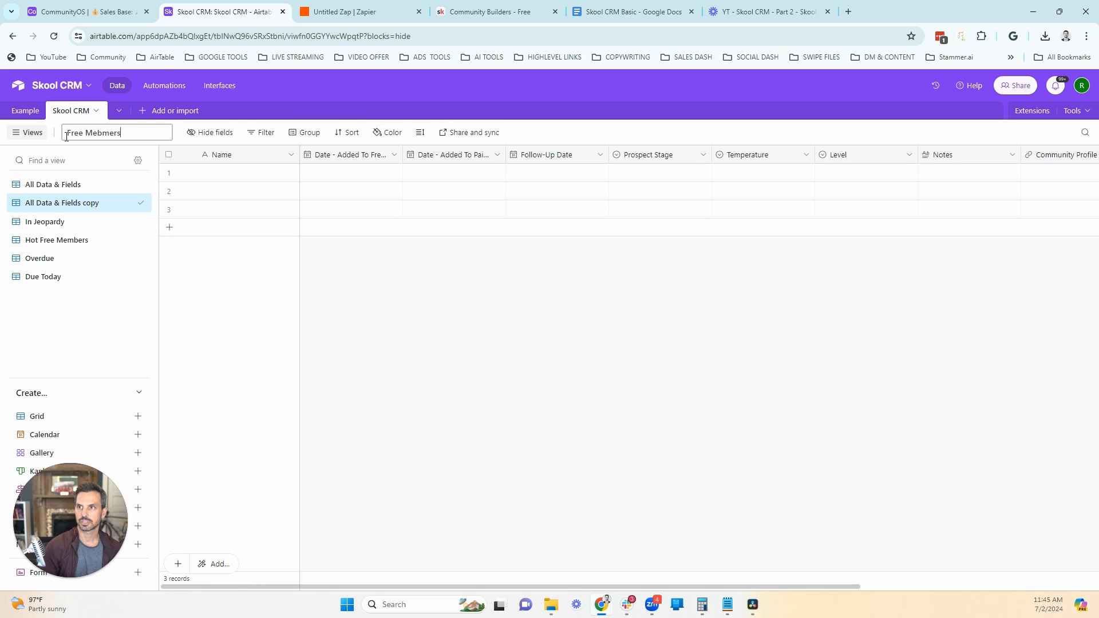
pyautogui.press('Return')
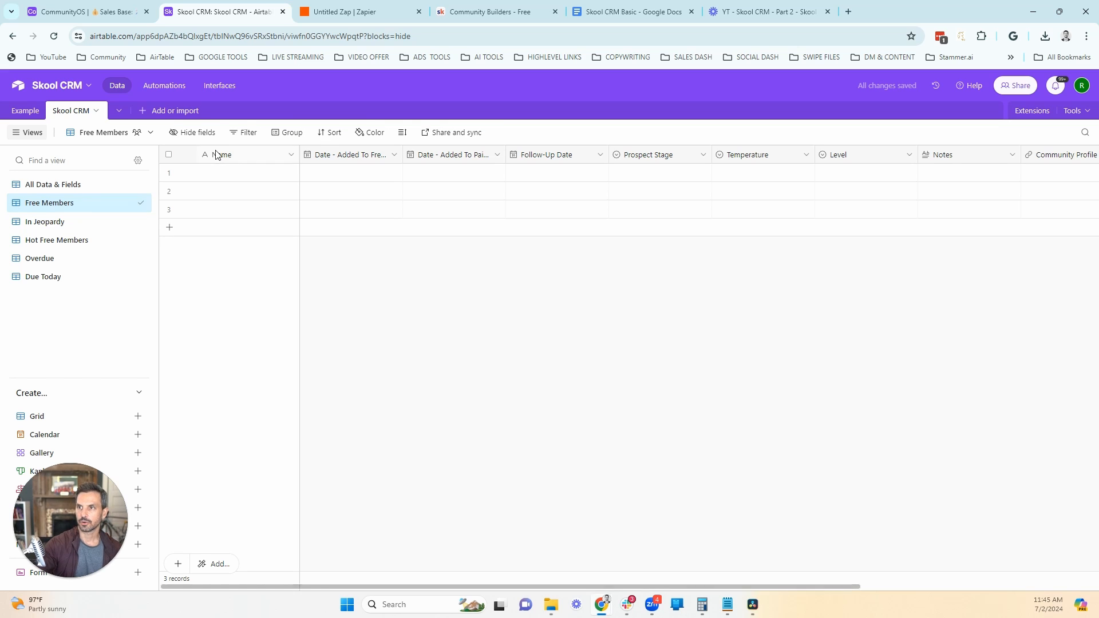
# Step: Filter the Free Members view to records whose Prospect Stage is Free Community
pyautogui.click(237, 133)
pyautogui.click(287, 178)
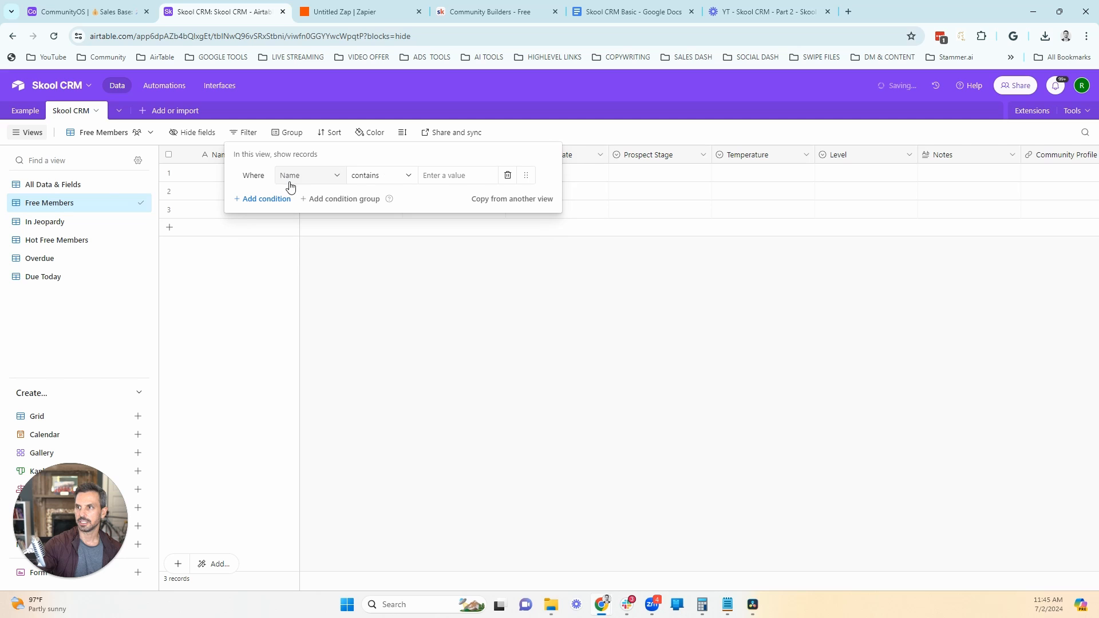
pyautogui.click(309, 187)
pyautogui.click(332, 297)
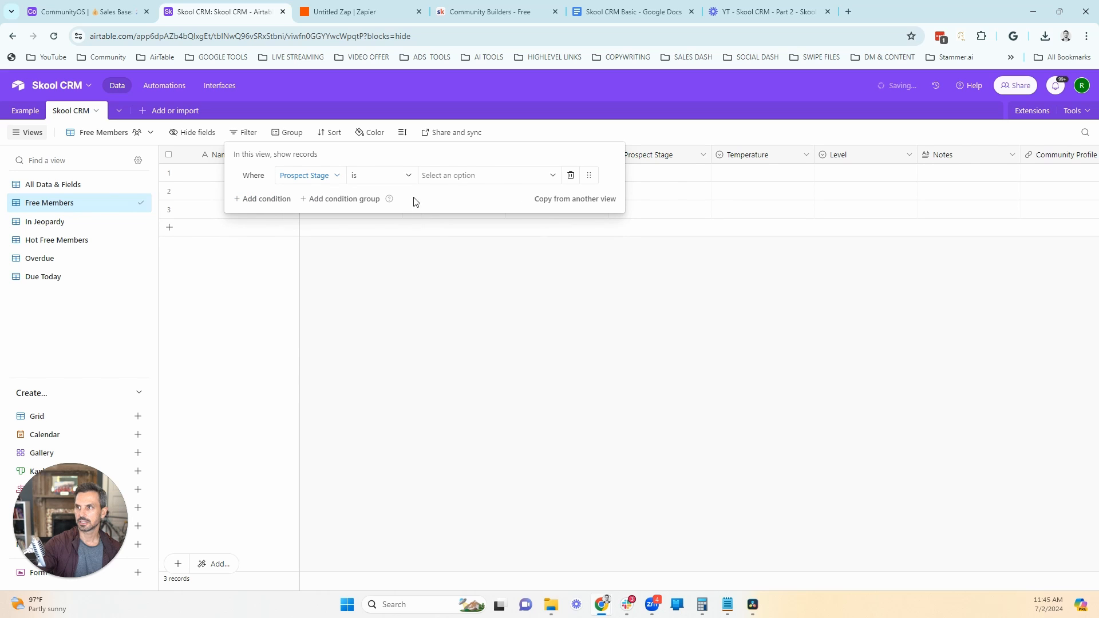
pyautogui.click(440, 177)
pyautogui.click(459, 246)
pyautogui.click(307, 294)
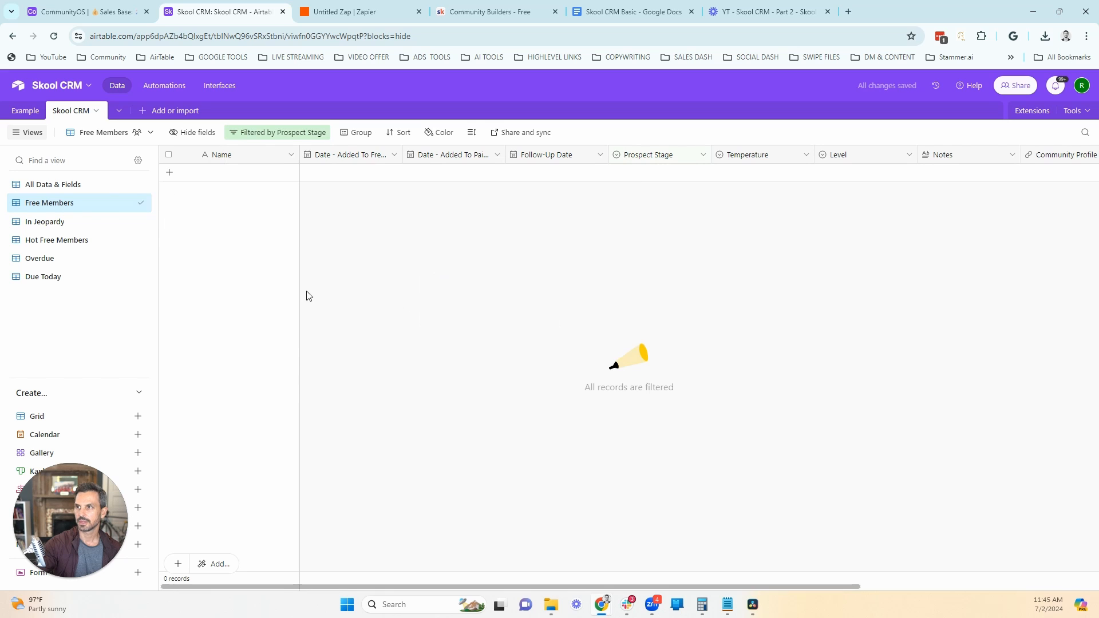
# Step: Duplicate the Free Members view and name the copy "Paid Members"
pyautogui.click(129, 203)
pyautogui.click(176, 277)
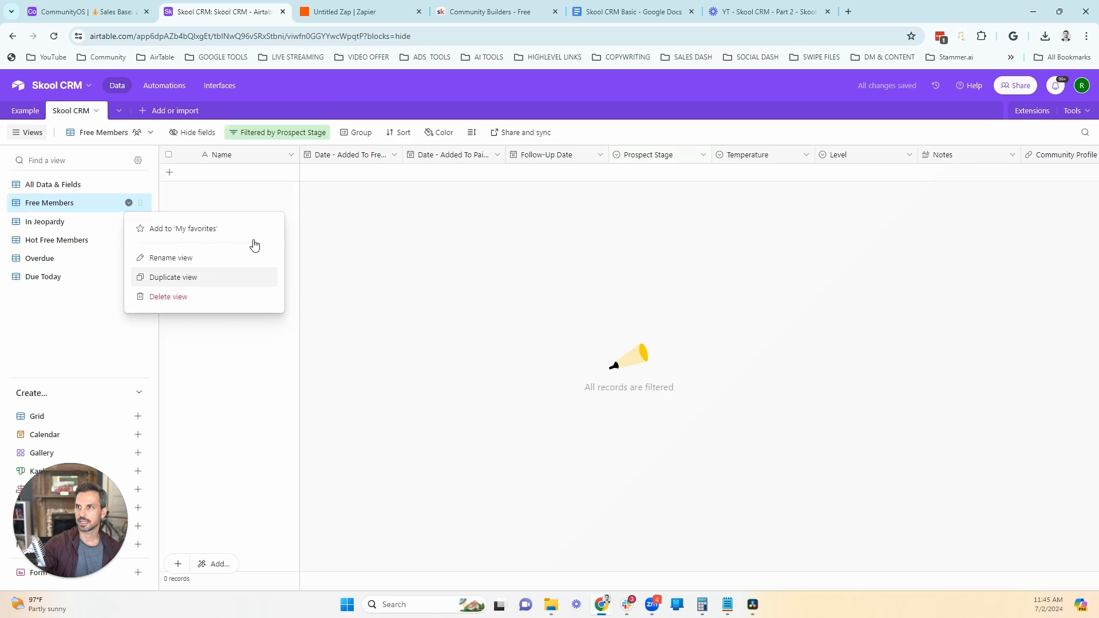
pyautogui.moveTo(151, 134); pyautogui.dragTo(84, 136)
pyautogui.write('Paid Members')
pyautogui.press('Return')
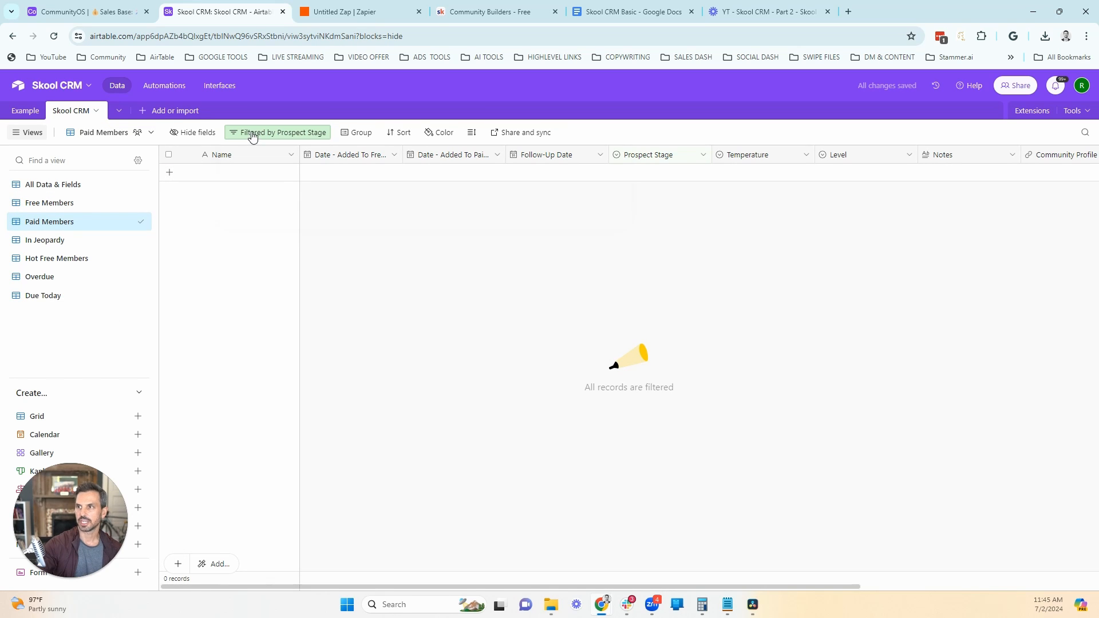
# Step: Change the Paid Members view's filter to Prospect Stage is Paid Community
pyautogui.click(253, 137)
pyautogui.click(452, 175)
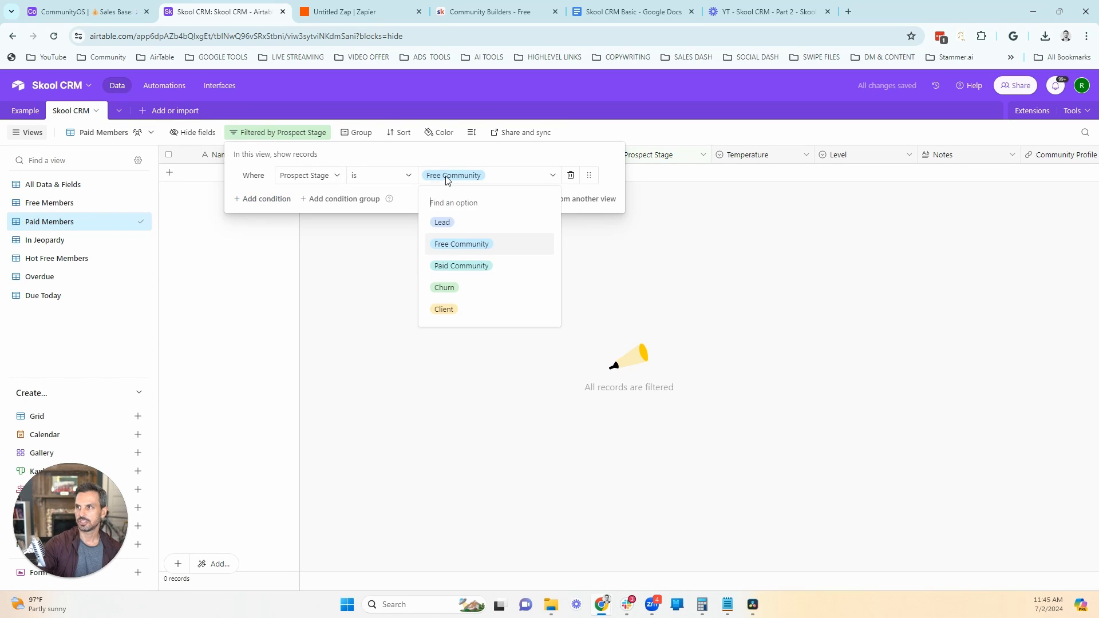
pyautogui.click(451, 263)
pyautogui.click(390, 273)
# Step: Duplicate the Paid Members view and name the copy "Churned Members"
pyautogui.click(132, 222)
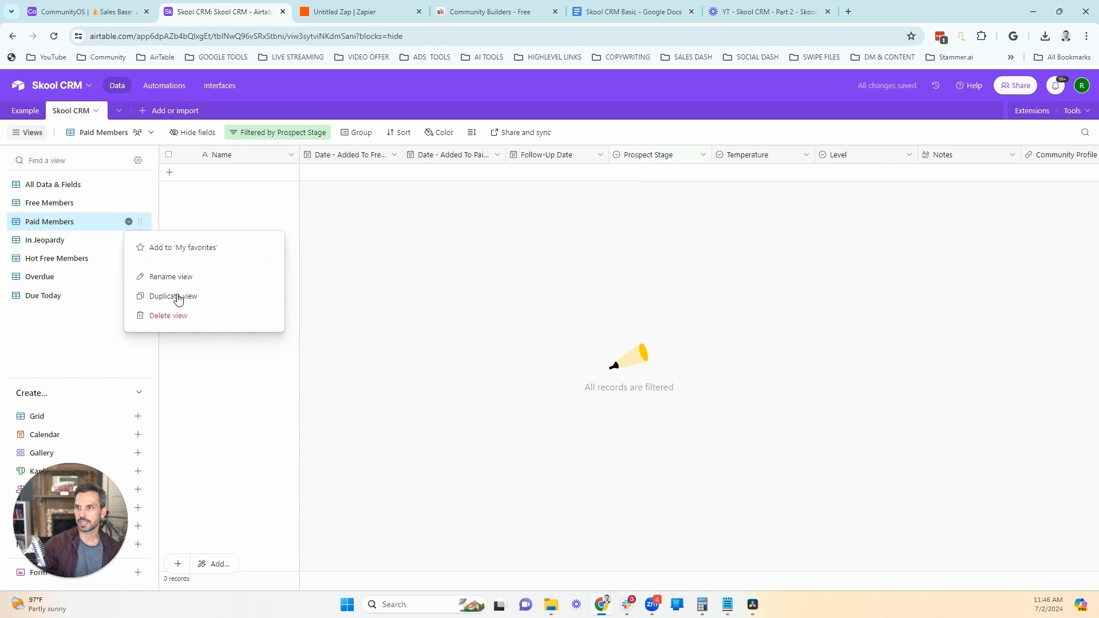
pyautogui.click(177, 297)
pyautogui.moveTo(151, 134); pyautogui.dragTo(68, 140)
pyautogui.write('Churn')
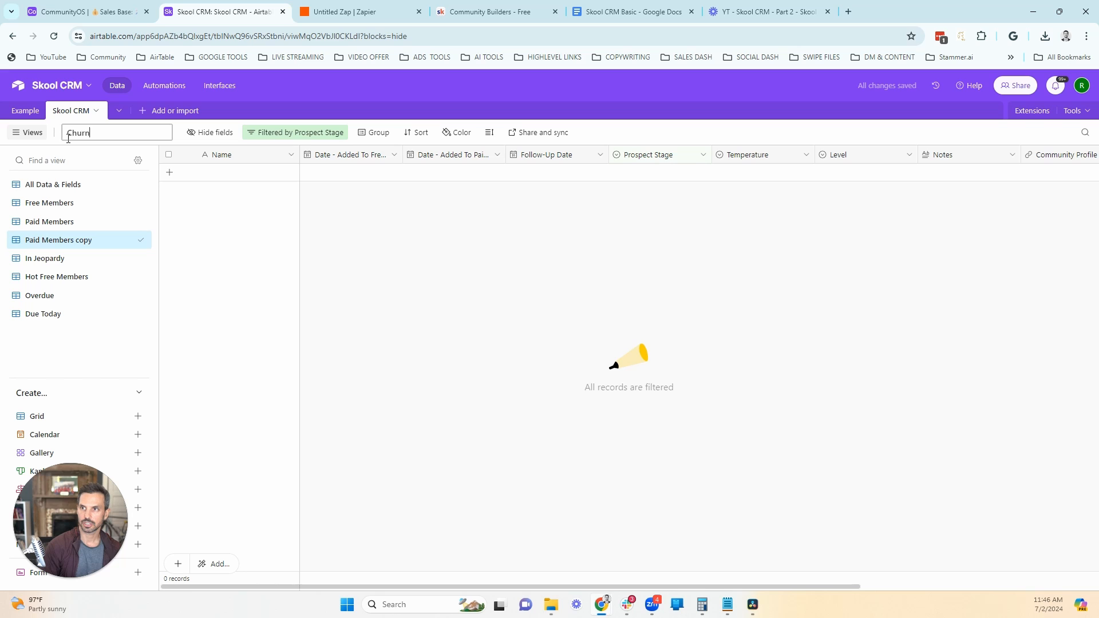
pyautogui.write('ed Member')
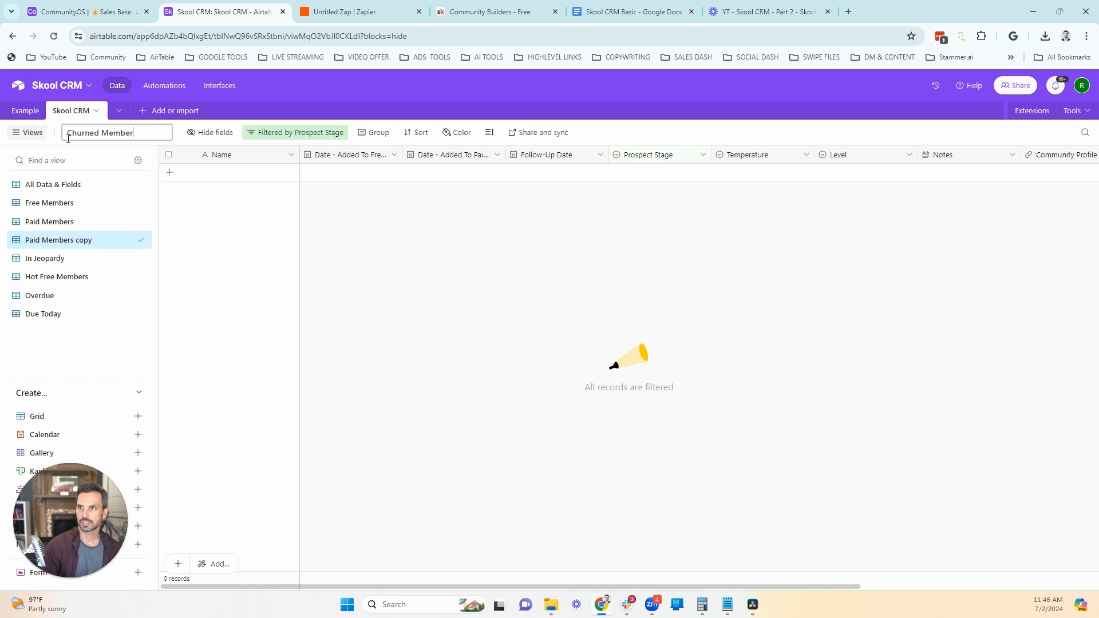
pyautogui.write('s')
pyautogui.press('Return')
# Step: Change the Churned Members view's filter to Prospect Stage is Churn
pyautogui.click(263, 132)
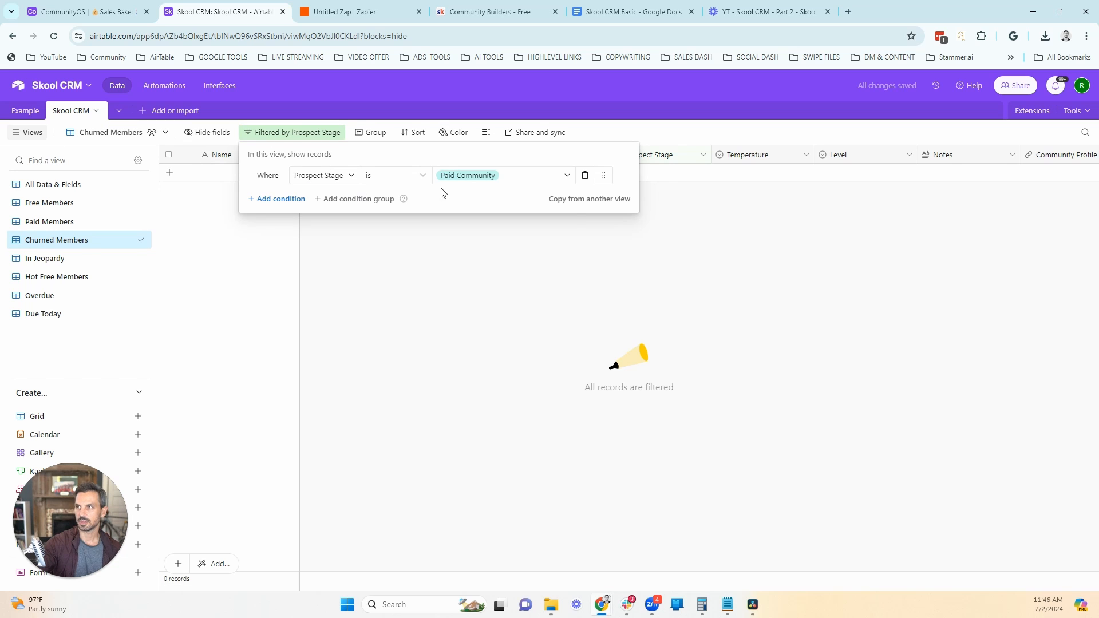
pyautogui.click(475, 177)
pyautogui.click(476, 289)
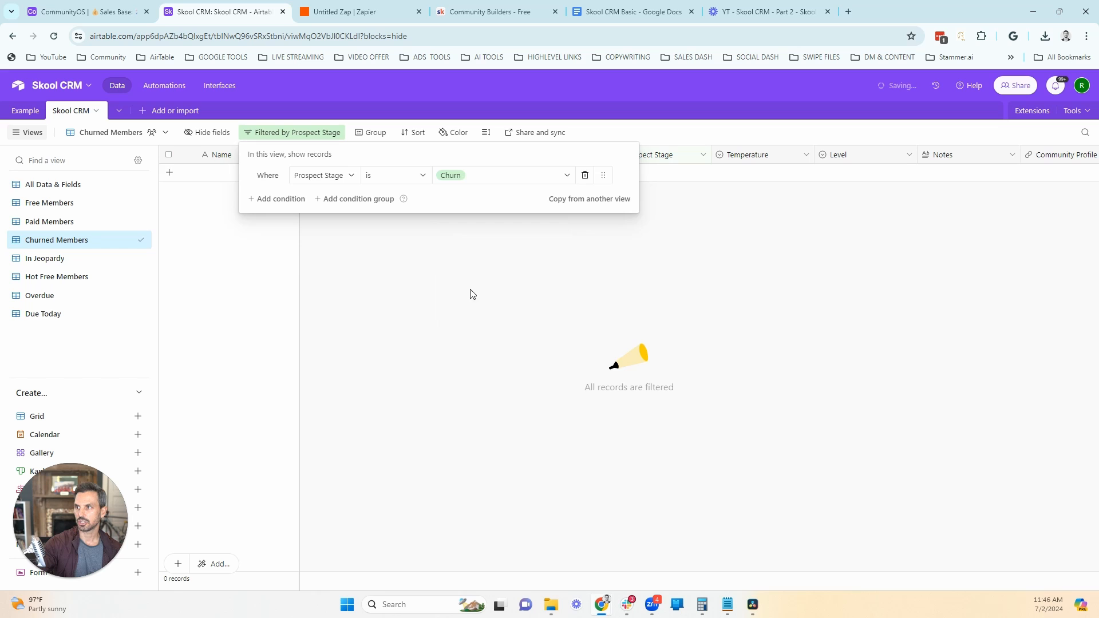
pyautogui.click(328, 383)
# Step: Reorder the views so Overdue, Due Today, In Jeopardy and Hot Free Members come first and All Data & Fields comes last
pyautogui.moveTo(142, 182); pyautogui.dragTo(137, 323)
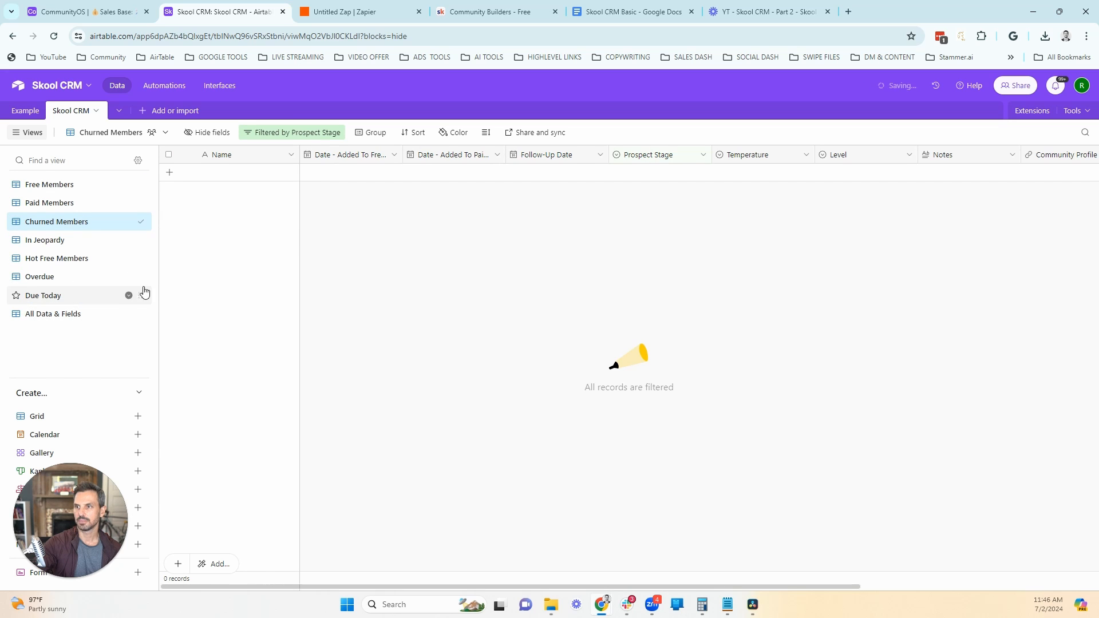
pyautogui.moveTo(143, 277); pyautogui.dragTo(149, 181)
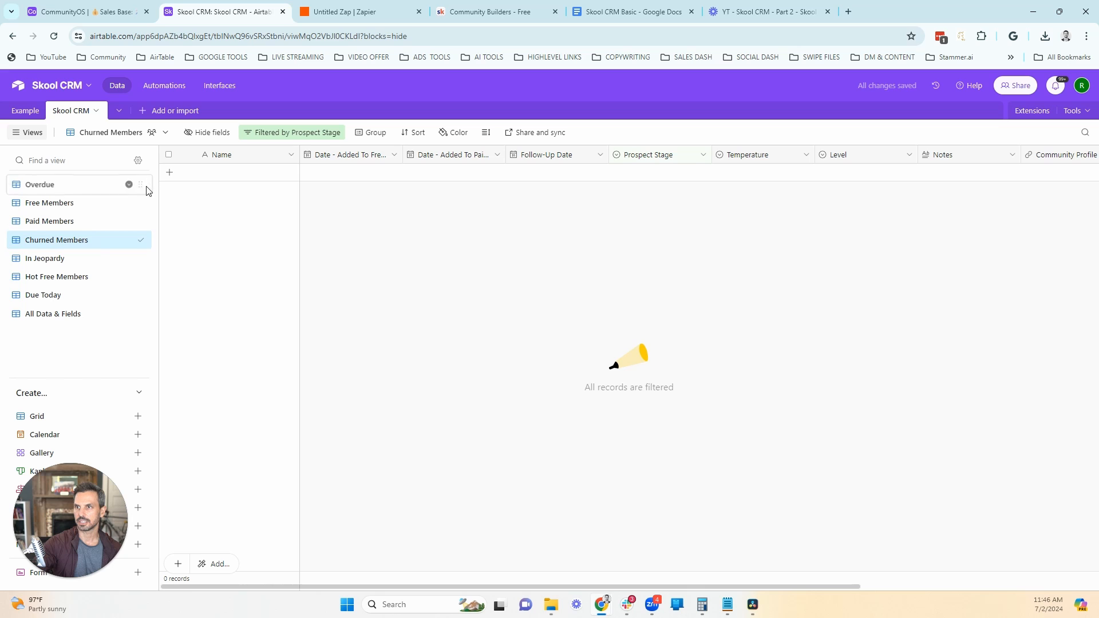
pyautogui.moveTo(133, 293); pyautogui.dragTo(140, 217)
pyautogui.moveTo(136, 275); pyautogui.dragTo(151, 226)
pyautogui.moveTo(138, 295); pyautogui.dragTo(152, 231)
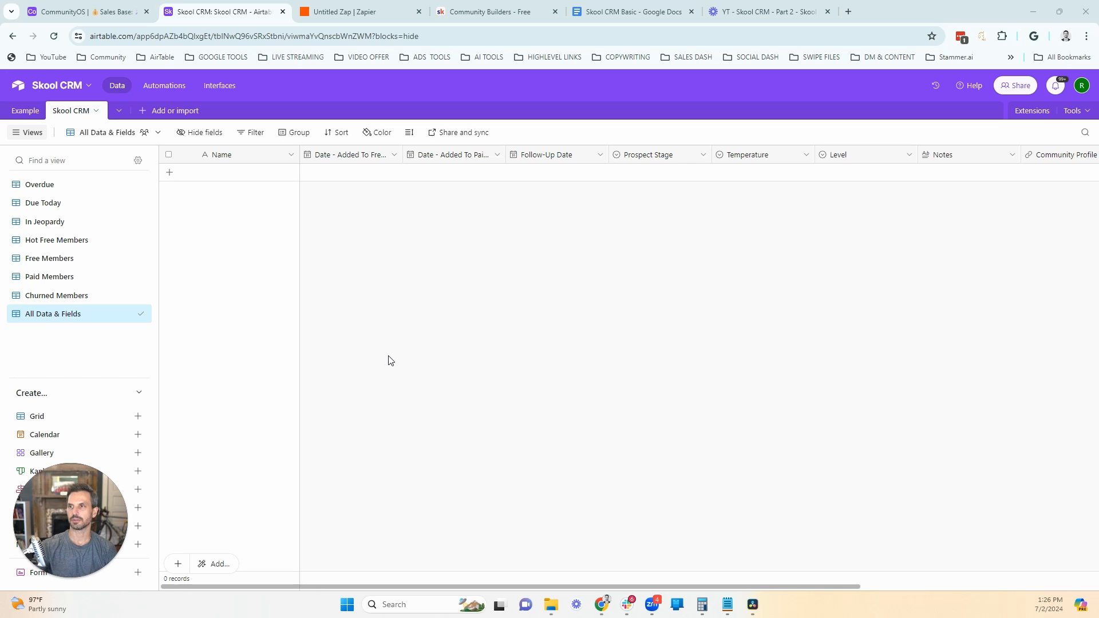
# Step: Add eleven records in the All Data & Fields view and enter sample first names for the first ten
pyautogui.click(170, 173)
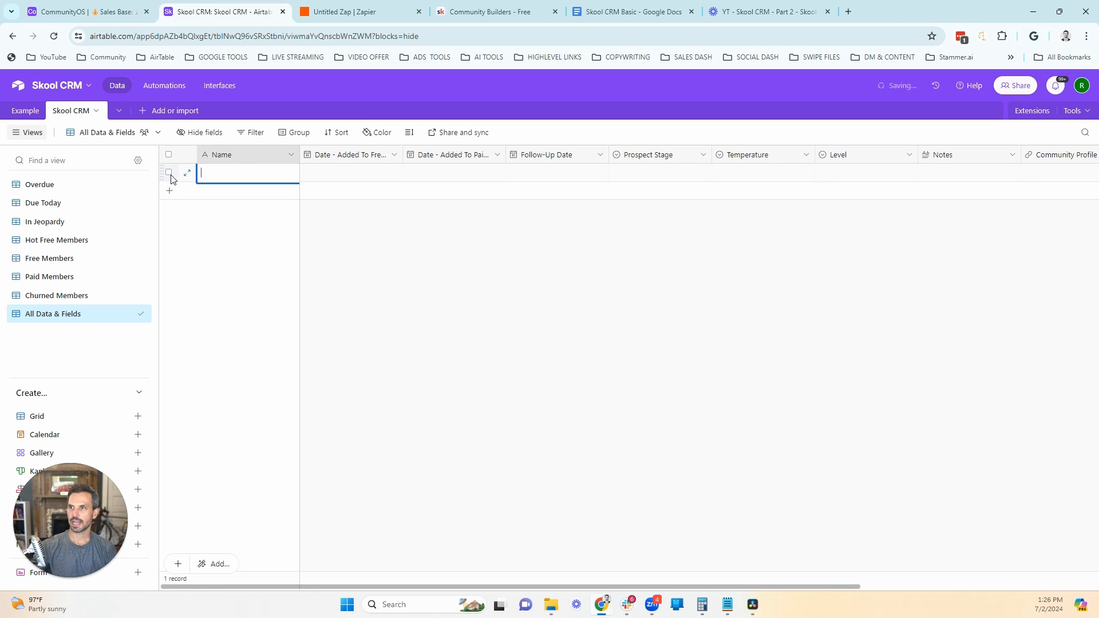
pyautogui.click(170, 194)
pyautogui.click(170, 210)
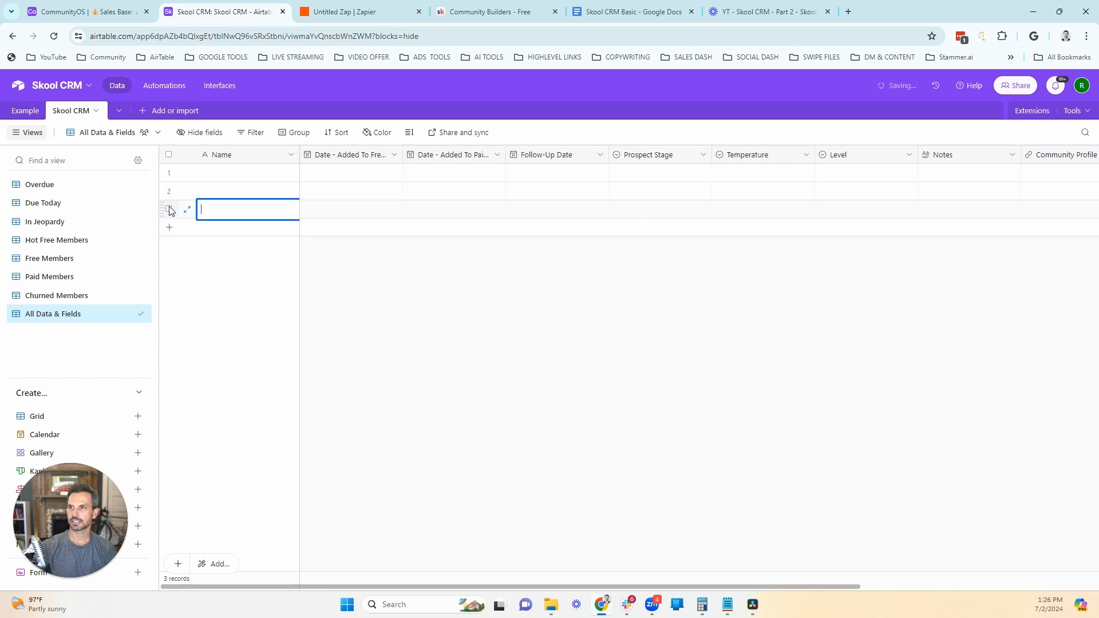
pyautogui.click(169, 229)
pyautogui.click(170, 246)
pyautogui.click(170, 265)
pyautogui.click(170, 283)
pyautogui.click(170, 301)
pyautogui.click(170, 319)
pyautogui.click(169, 338)
pyautogui.click(169, 355)
pyautogui.click(225, 175)
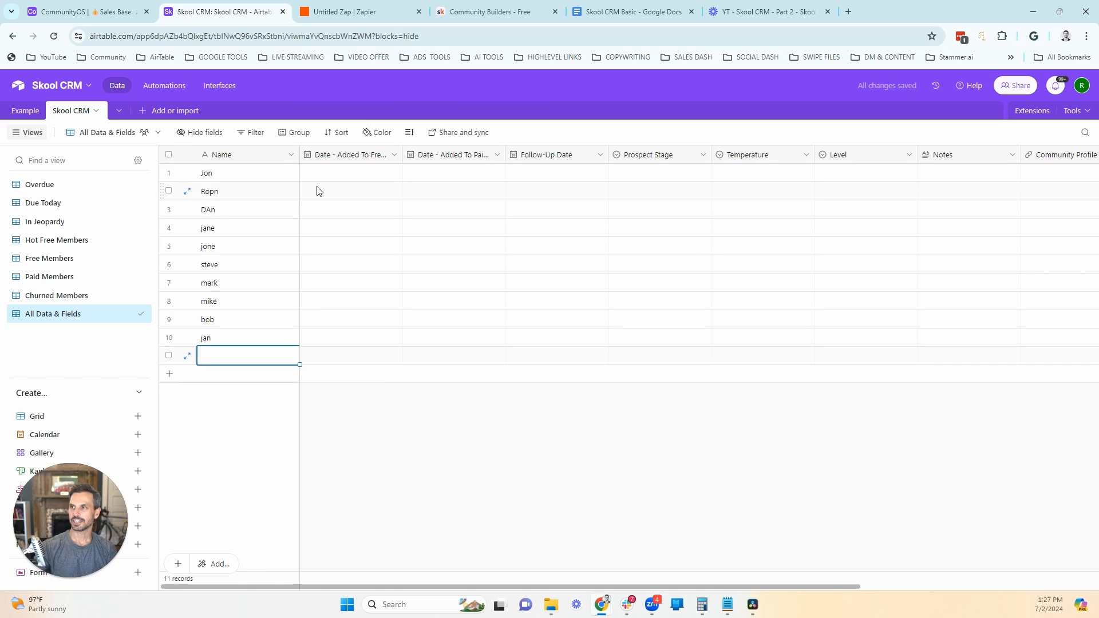
# Step: Set the date added to the free community to 6/4/2024 for records 1 through 5
pyautogui.click(338, 171)
pyautogui.click(339, 172)
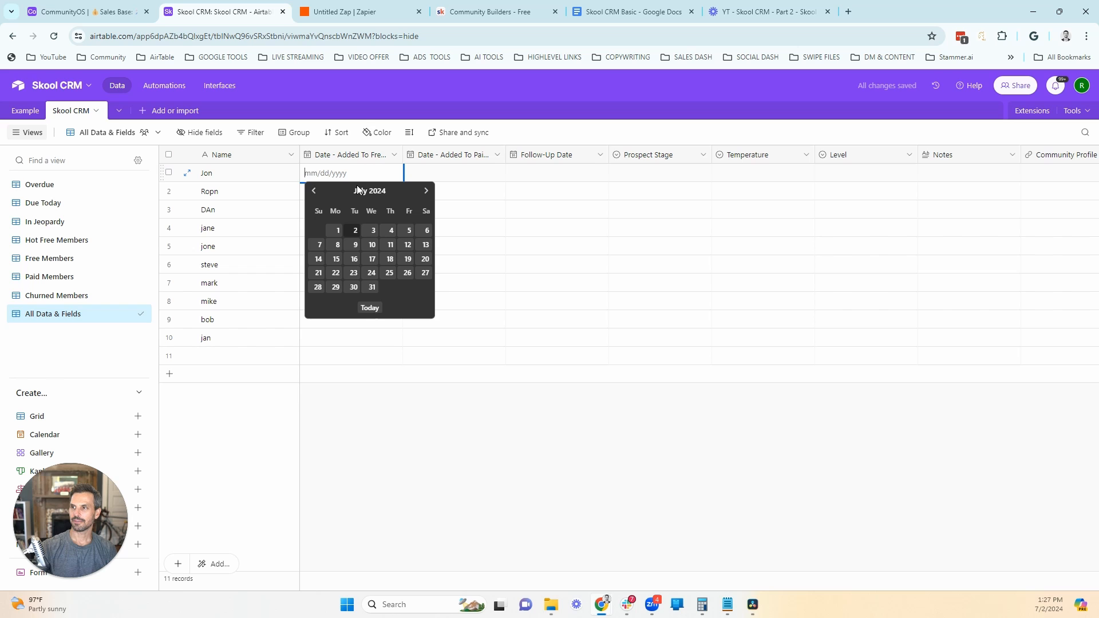
pyautogui.click(311, 191)
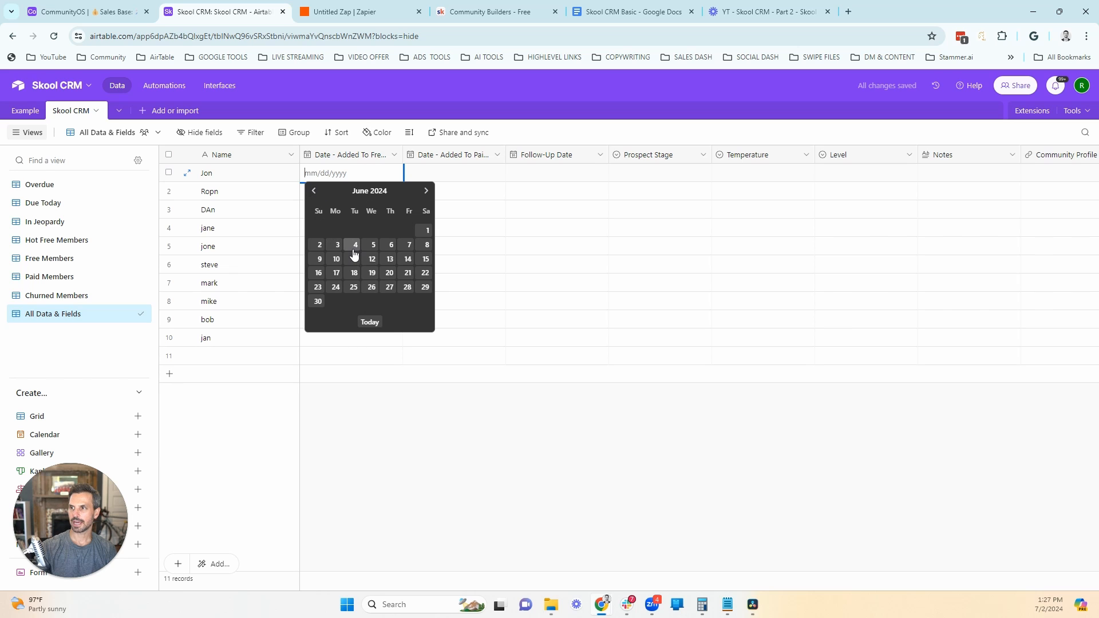
pyautogui.click(354, 244)
pyautogui.moveTo(400, 185); pyautogui.dragTo(400, 246)
# Step: Set the date added to the paid community to 6/19/2024 for records 6 through 10
pyautogui.click(425, 264)
pyautogui.click(425, 264)
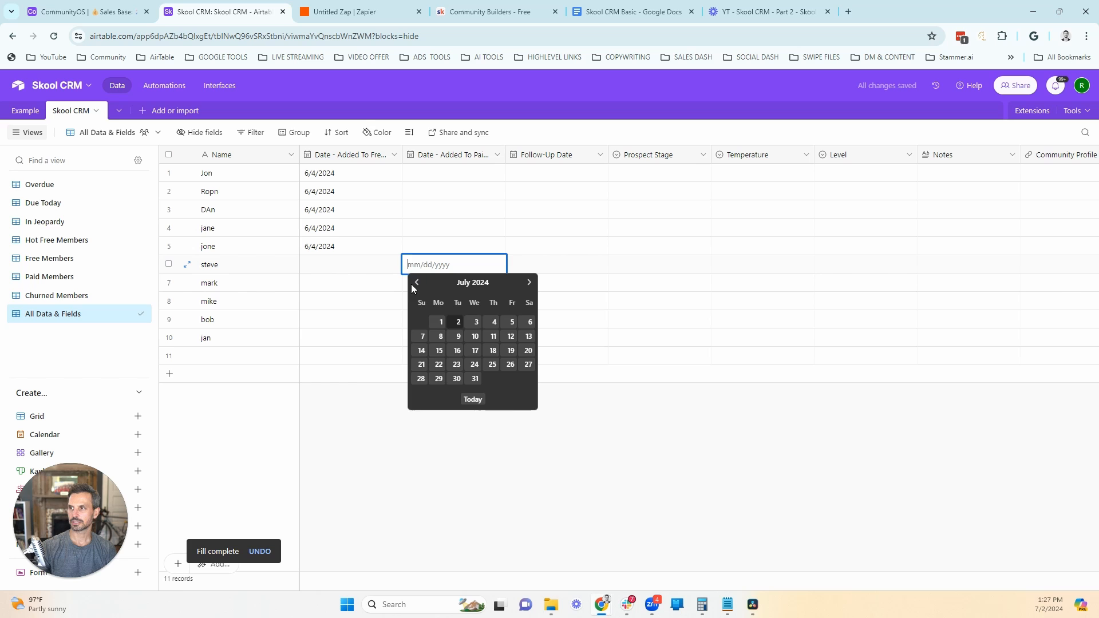
pyautogui.click(416, 282)
pyautogui.click(475, 364)
pyautogui.moveTo(505, 273); pyautogui.dragTo(505, 337)
# Step: Set Prospect Stage to Free Community for records 1 through 5 and Paid Community for records 6 through 10
pyautogui.click(652, 182)
pyautogui.click(651, 182)
pyautogui.click(645, 252)
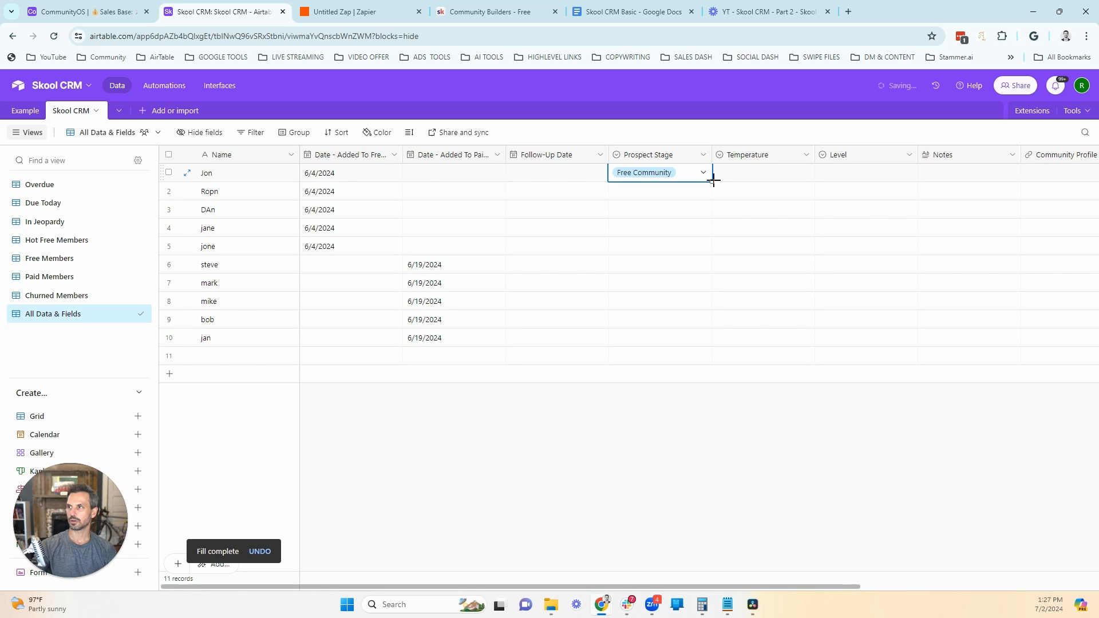
pyautogui.moveTo(712, 184); pyautogui.dragTo(711, 338)
pyautogui.click(660, 267)
pyautogui.click(659, 267)
pyautogui.click(671, 379)
# Step: Set Temperature to Cold for record 1, Warm for records 2 and 3, and Hot for records 4 and 5
pyautogui.click(770, 181)
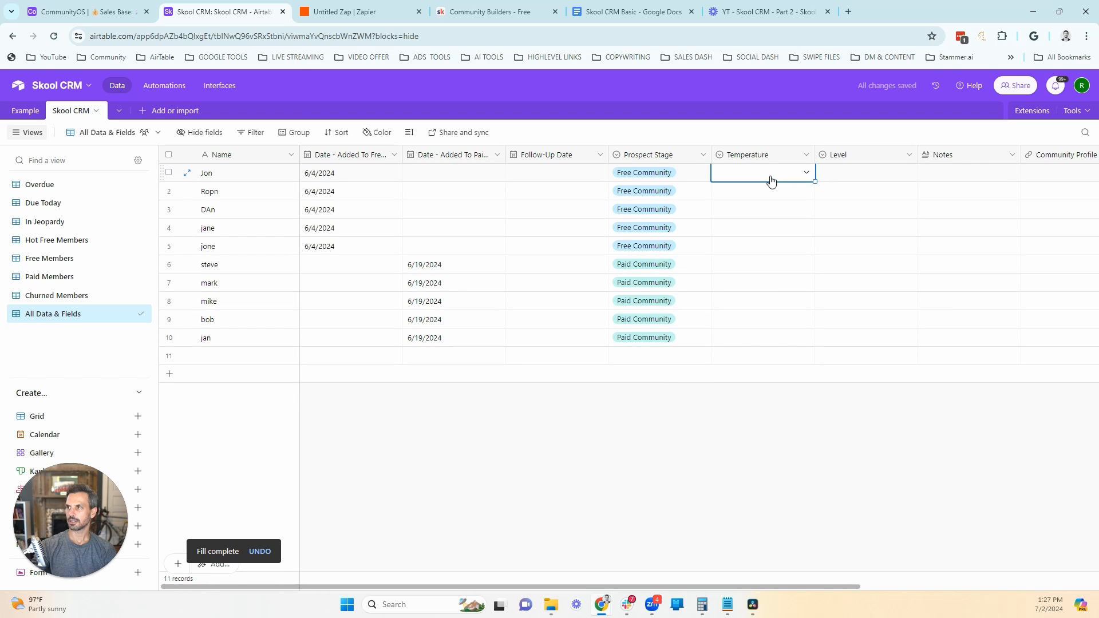
pyautogui.click(770, 181)
pyautogui.click(770, 207)
pyautogui.doubleClick(770, 197)
pyautogui.click(777, 243)
pyautogui.moveTo(815, 200); pyautogui.dragTo(805, 228)
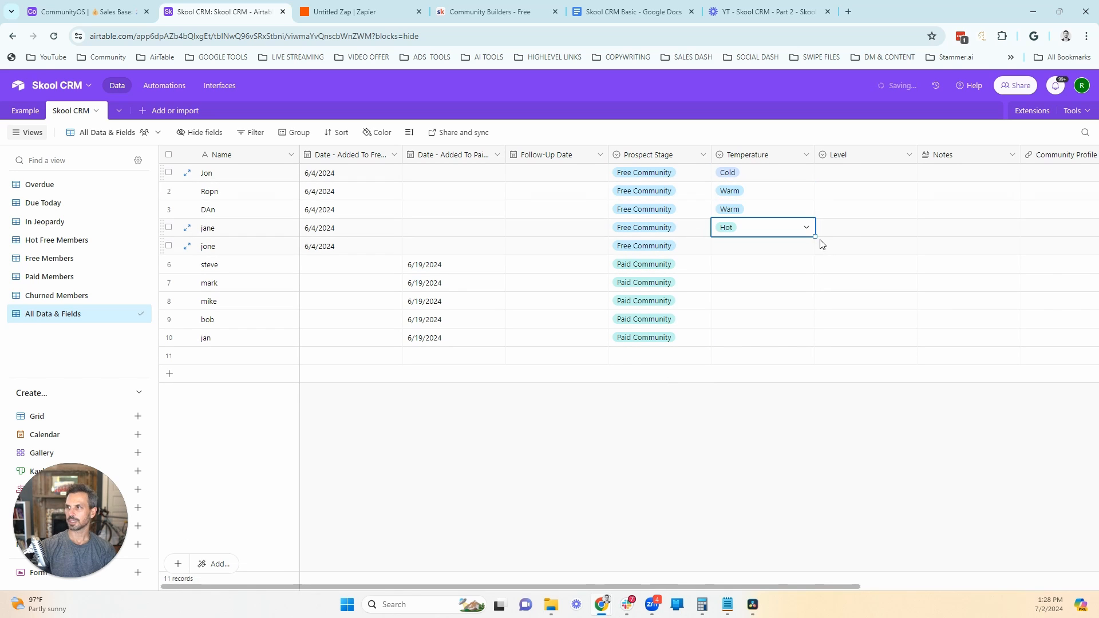
pyautogui.moveTo(815, 237); pyautogui.dragTo(815, 247)
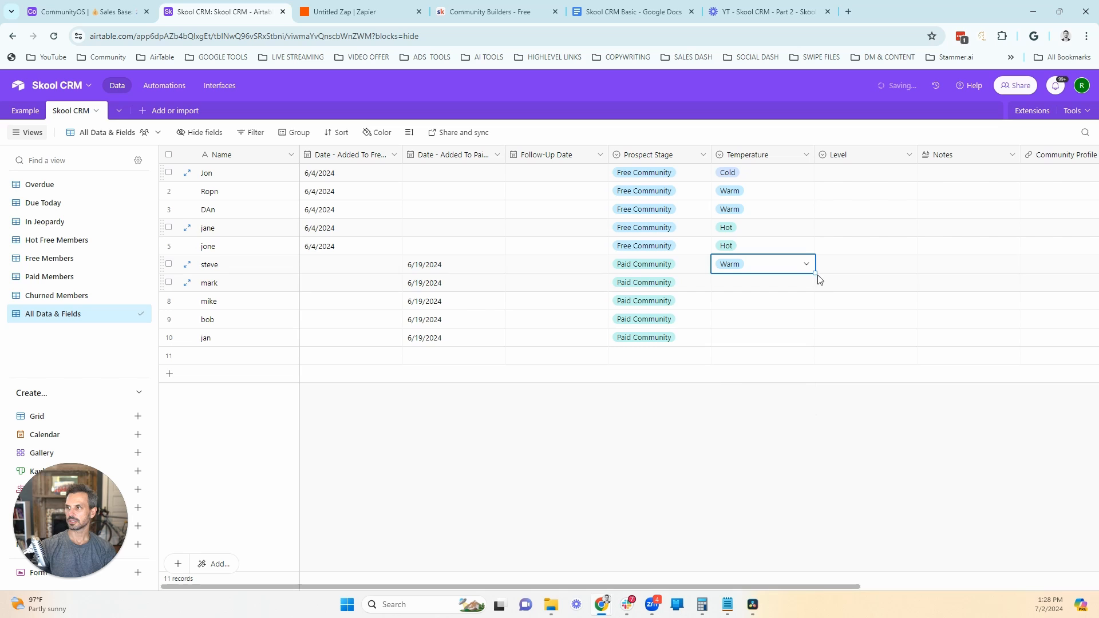
# Step: Set Temperature to Warm for records 6 and 7, Members Needs Check-in for 8 and 10, and Members Unhappy for 9
pyautogui.moveTo(815, 273)
pyautogui.mouseDown()
pyautogui.moveTo(814, 287)
pyautogui.moveTo(812, 269)
pyautogui.mouseUp()
pyautogui.moveTo(812, 269); pyautogui.dragTo(815, 286)
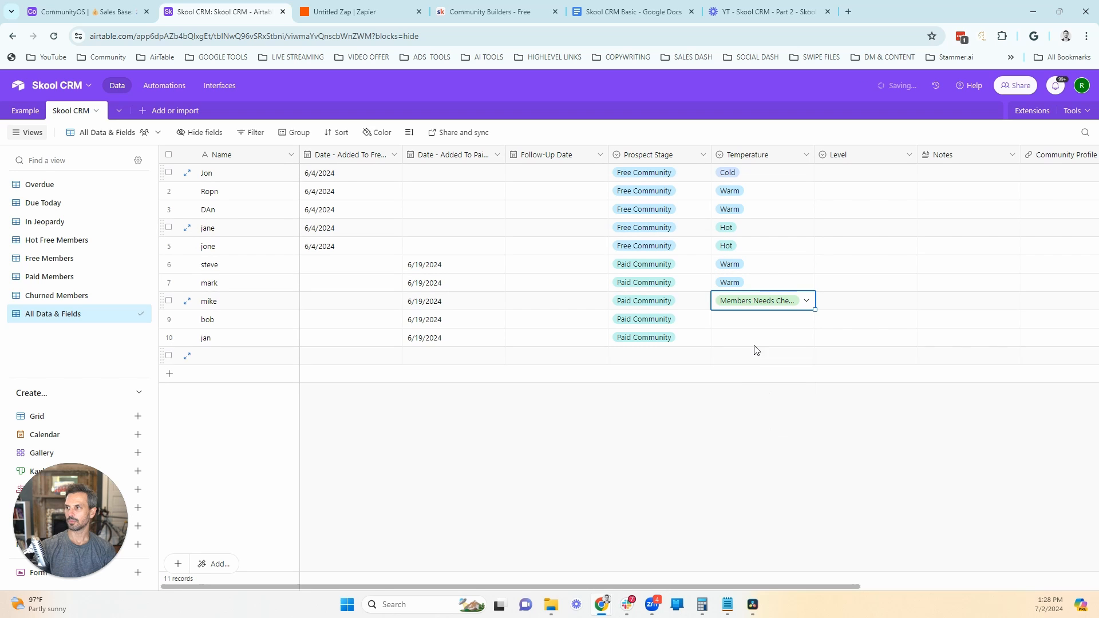
pyautogui.click(752, 325)
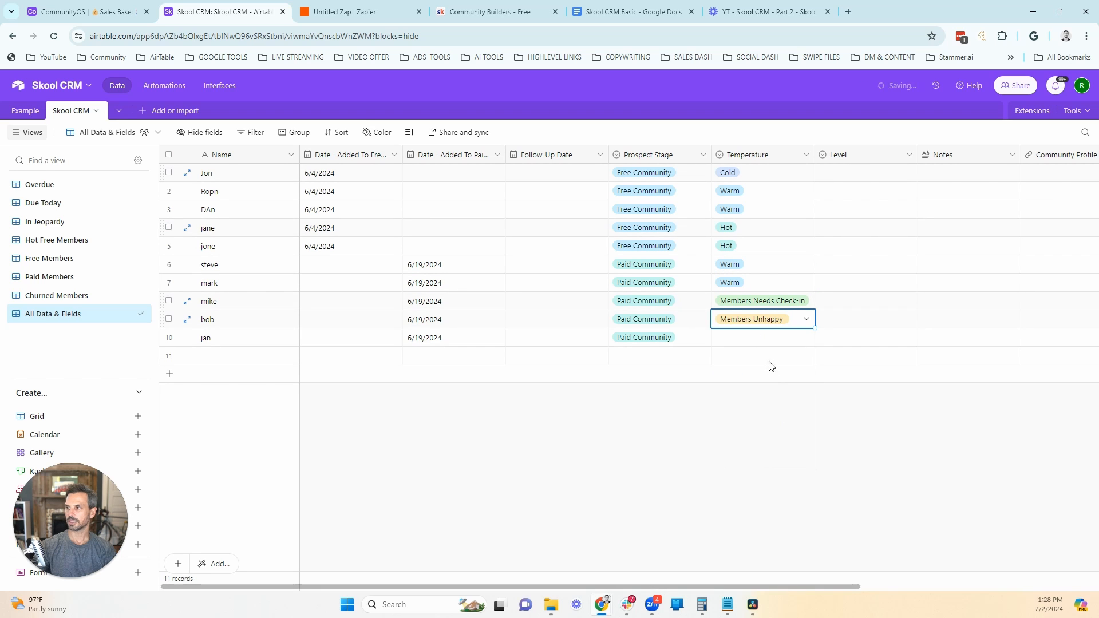
pyautogui.click(762, 342)
pyautogui.click(763, 342)
pyautogui.click(809, 465)
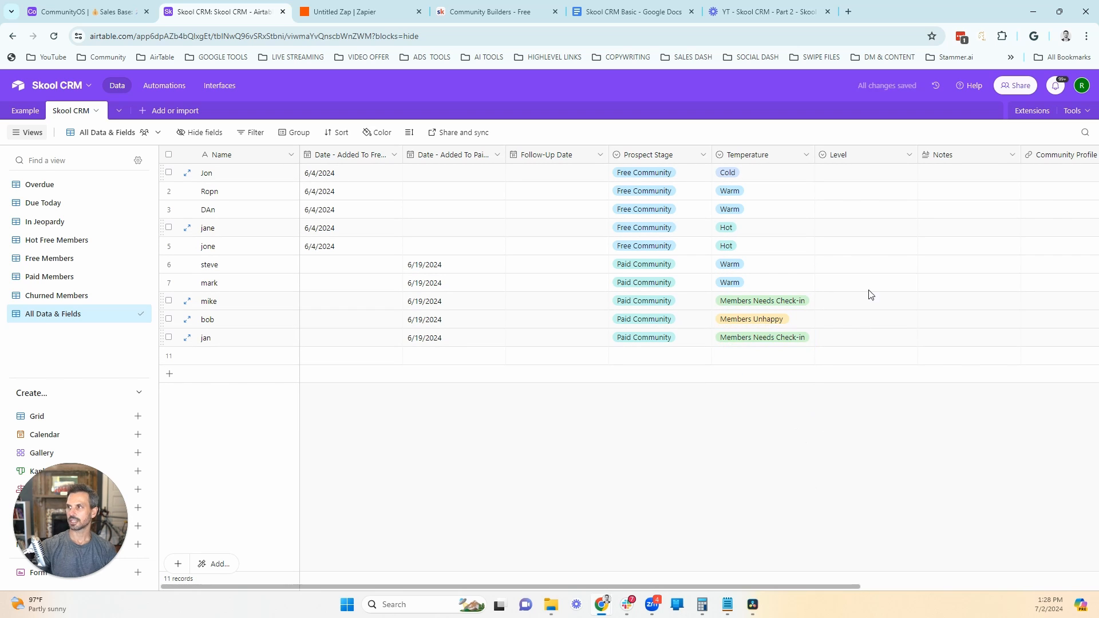
# Step: Set the Level of the five free-community records to 1, 3, 3, 4 and 5 in row order
pyautogui.click(851, 182)
pyautogui.click(851, 178)
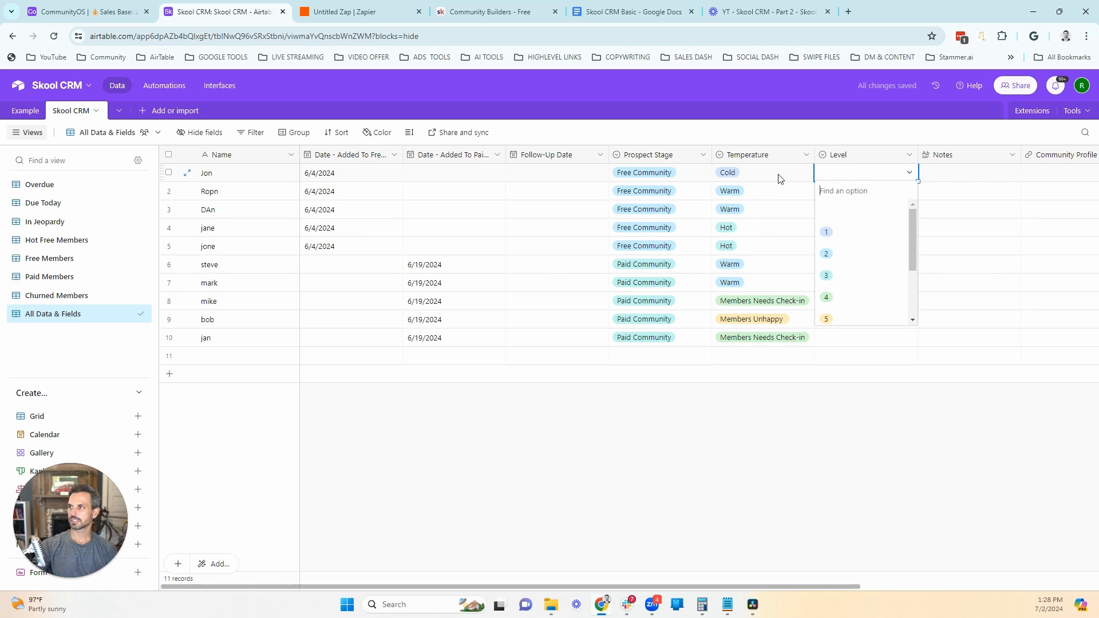
pyautogui.click(846, 228)
pyautogui.click(863, 193)
pyautogui.click(863, 195)
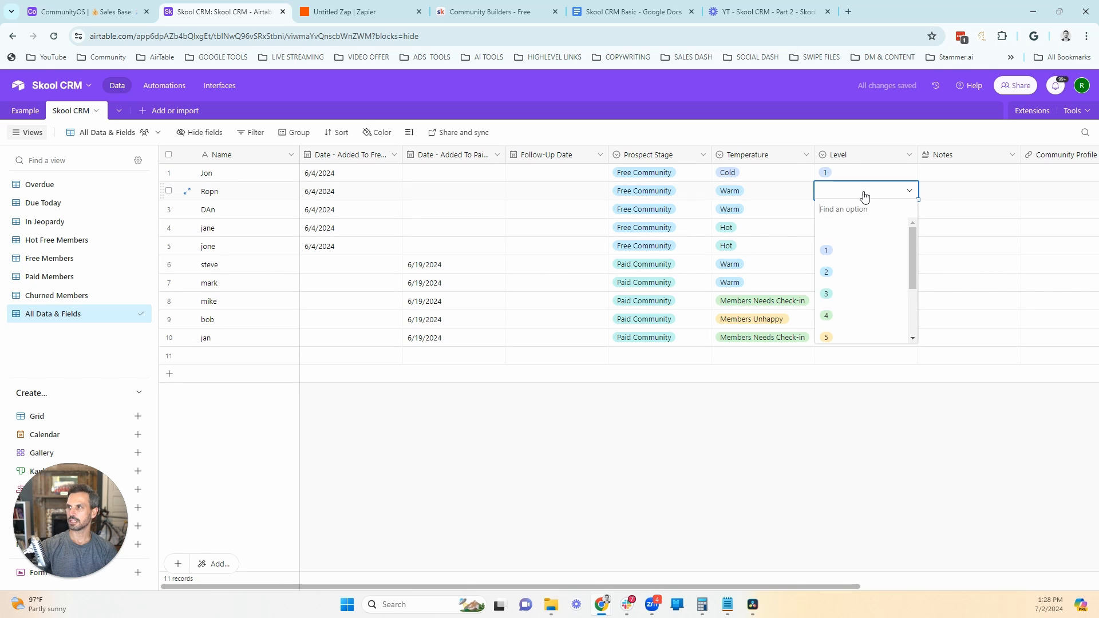
pyautogui.click(847, 293)
pyautogui.moveTo(916, 201); pyautogui.dragTo(912, 208)
pyautogui.click(841, 232)
pyautogui.click(841, 230)
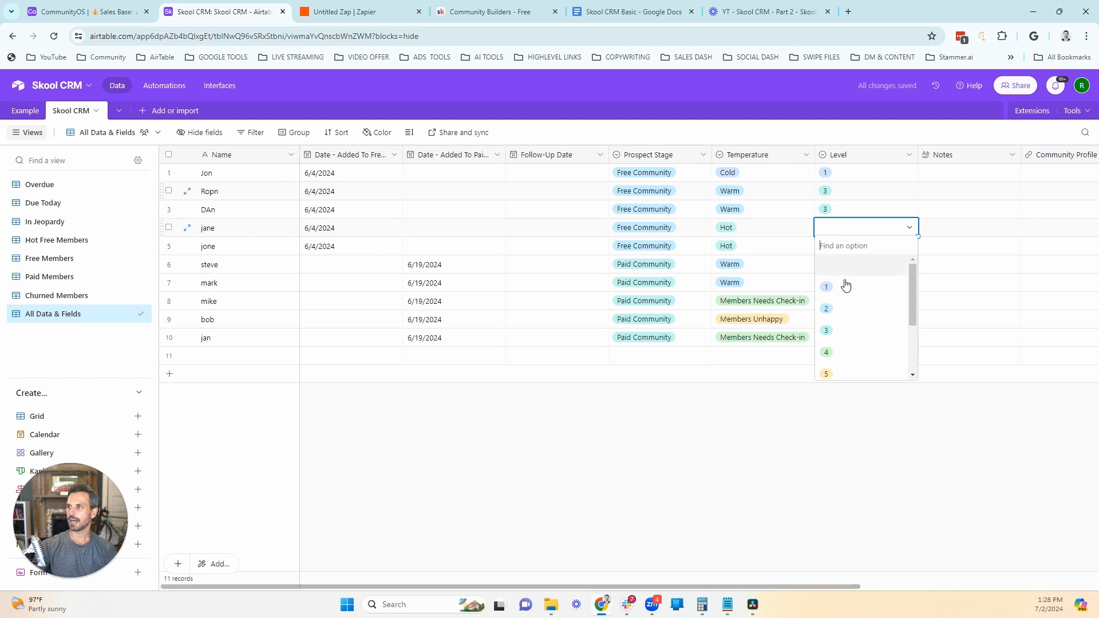
pyautogui.click(846, 367)
pyautogui.click(866, 250)
pyautogui.click(866, 250)
pyautogui.click(836, 392)
# Step: Set the Level of the paid-community records to 2 for records 6 and 7 and 1 for records 8 through 10
pyautogui.click(841, 265)
pyautogui.click(841, 265)
pyautogui.click(848, 345)
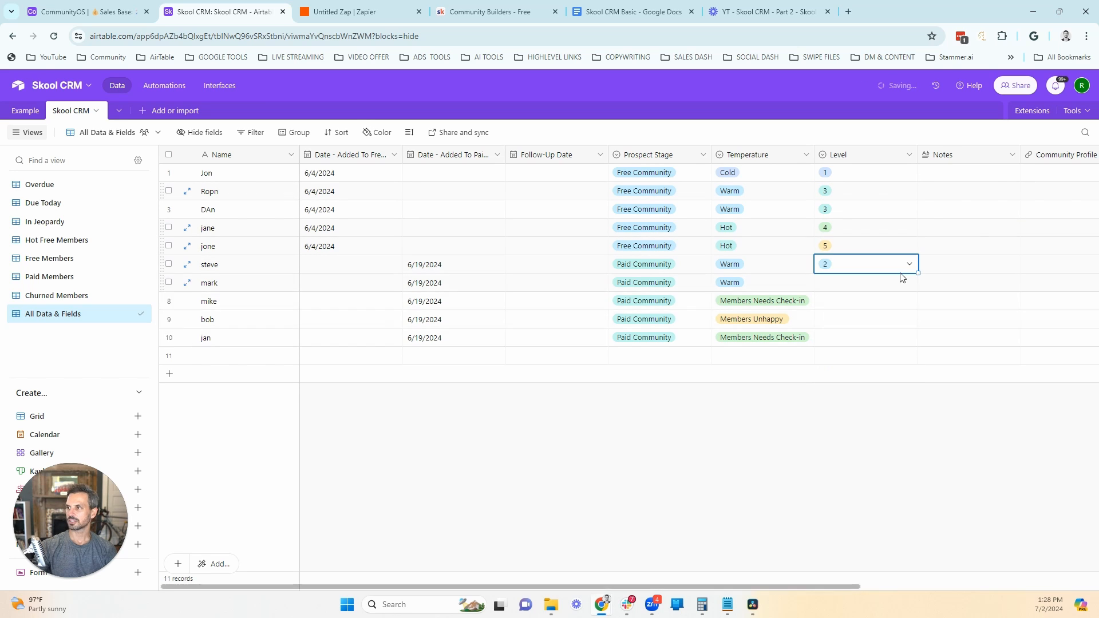
pyautogui.moveTo(917, 273); pyautogui.dragTo(919, 286)
pyautogui.click(868, 305)
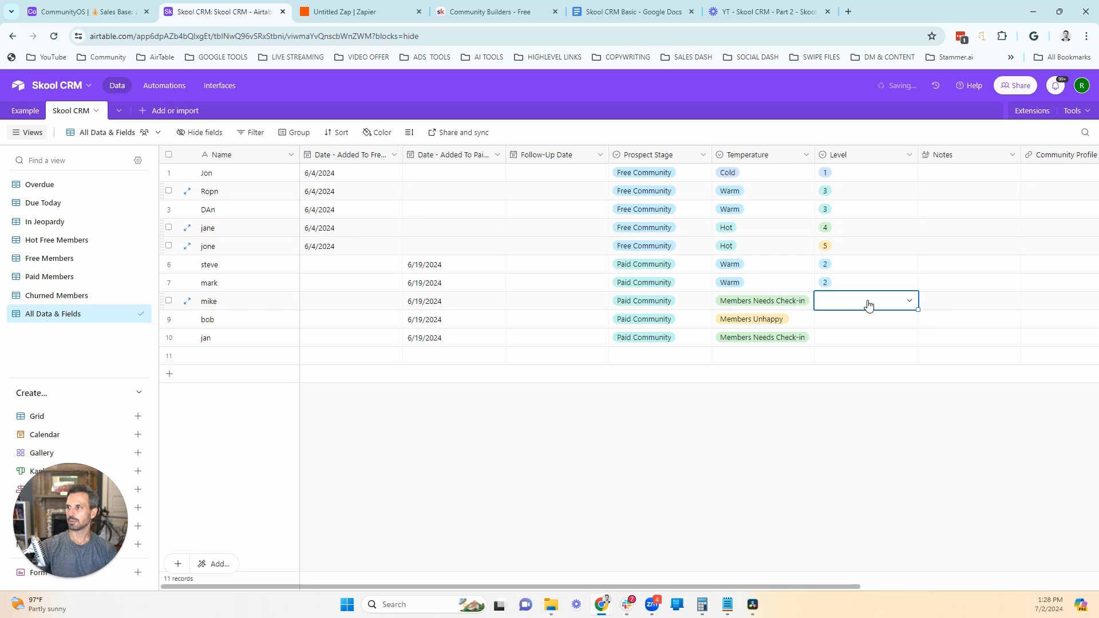
pyautogui.click(868, 305)
pyautogui.click(843, 359)
pyautogui.click(845, 322)
pyautogui.click(845, 322)
pyautogui.click(846, 378)
pyautogui.click(851, 338)
pyautogui.click(851, 339)
pyautogui.click(835, 397)
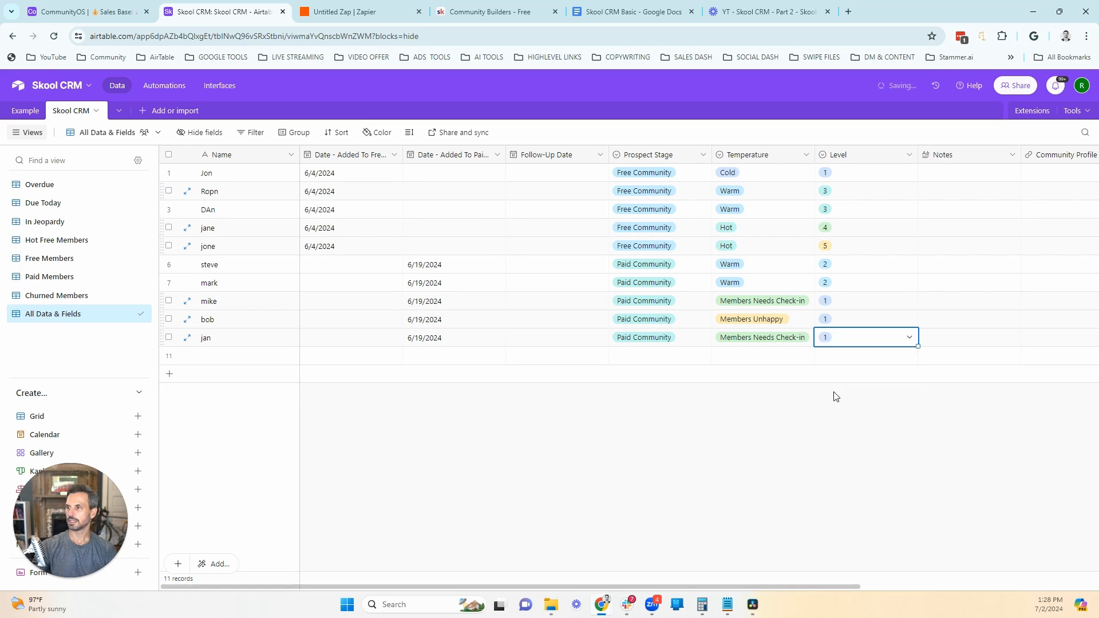
# Step: Assign the first listed user to record 1 and fill that Assignee down through all eleven records
pyautogui.hscroll(5, 804, 201)
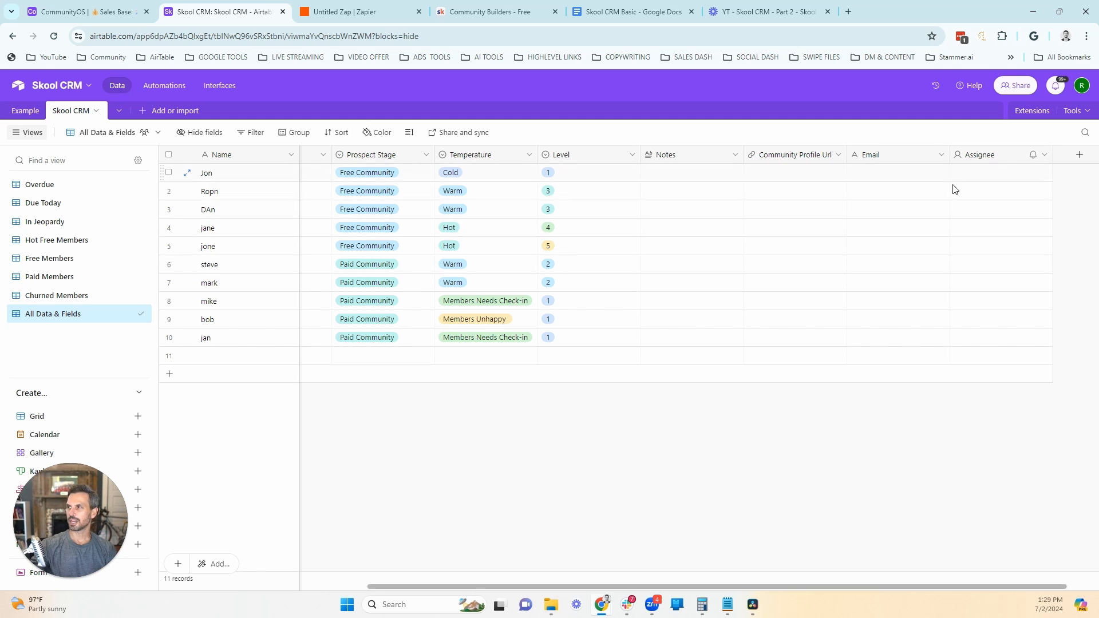
pyautogui.click(991, 181)
pyautogui.click(991, 179)
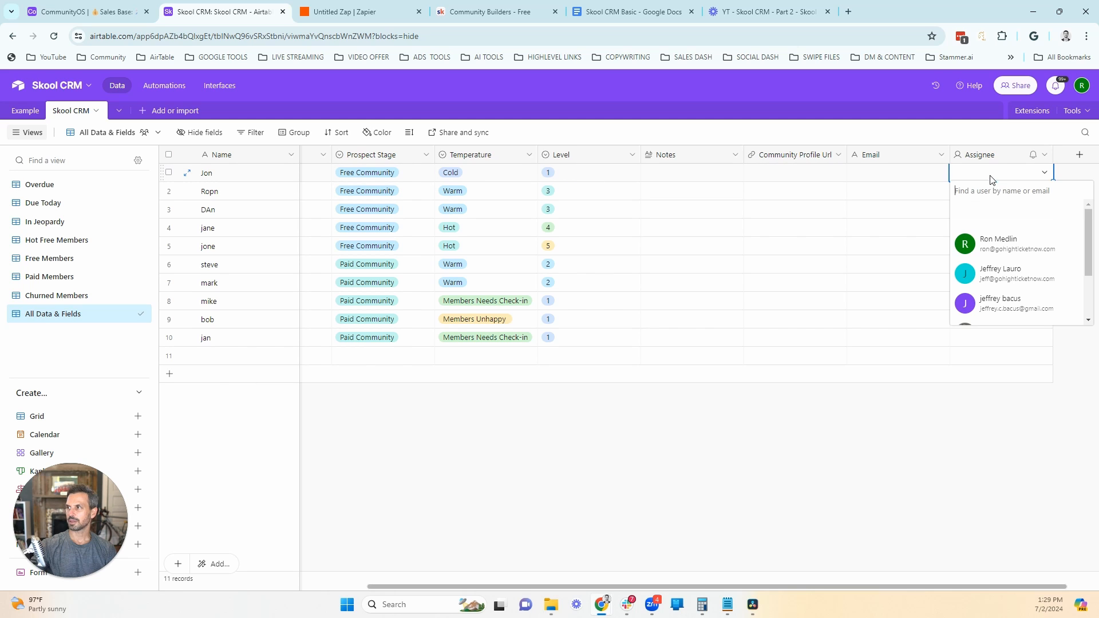
pyautogui.click(989, 245)
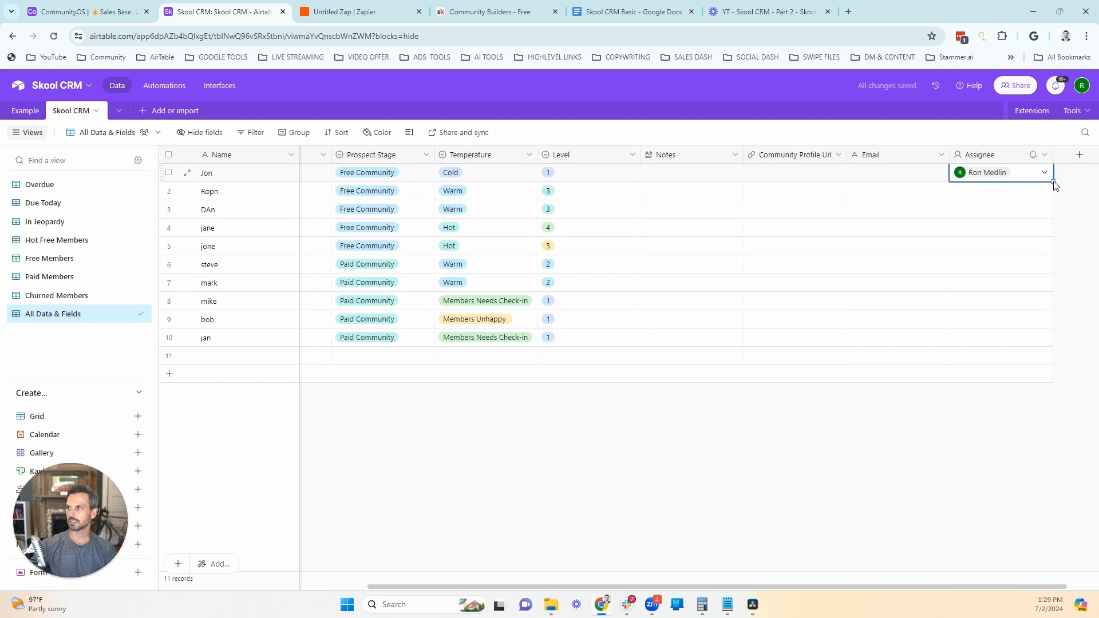
pyautogui.moveTo(1053, 182); pyautogui.dragTo(1013, 358)
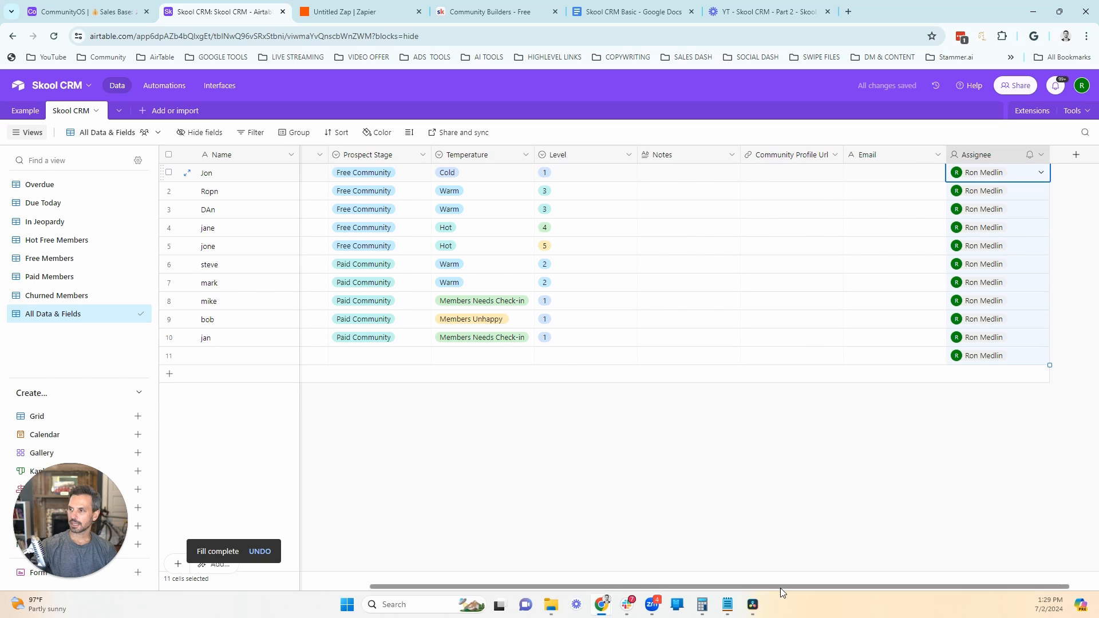
# Step: Set the Follow-Up Date to 6/28/2024 for records 1 and 2 and 7/2/2024 for records 3 and 4
pyautogui.moveTo(780, 589); pyautogui.dragTo(573, 588)
pyautogui.click(567, 173)
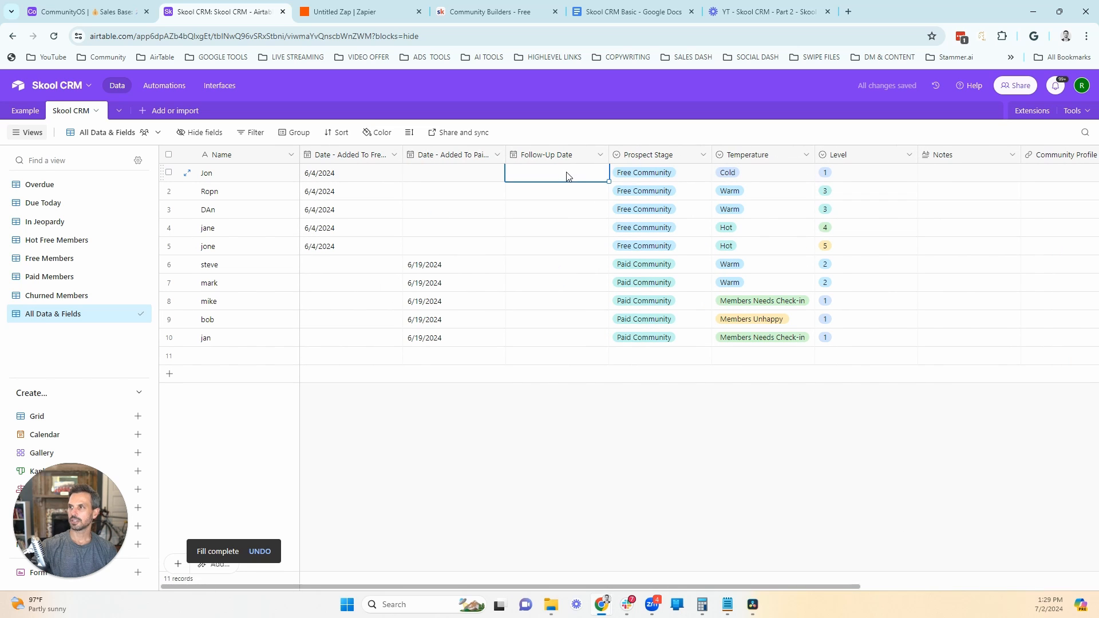
pyautogui.click(567, 172)
pyautogui.click(525, 192)
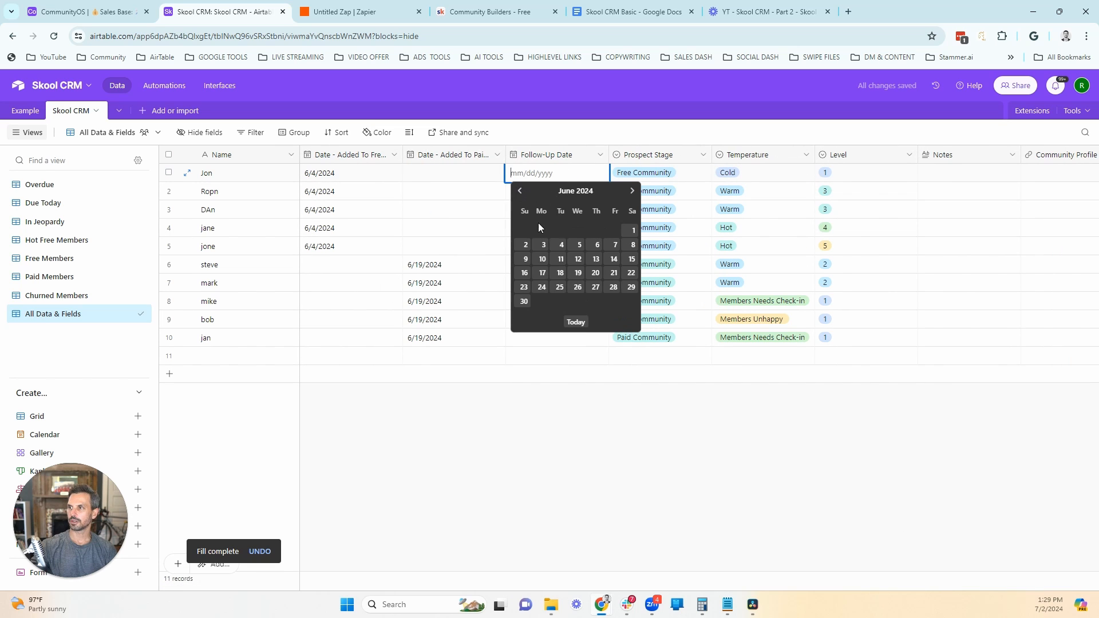
pyautogui.click(613, 287)
pyautogui.moveTo(607, 183); pyautogui.dragTo(585, 222)
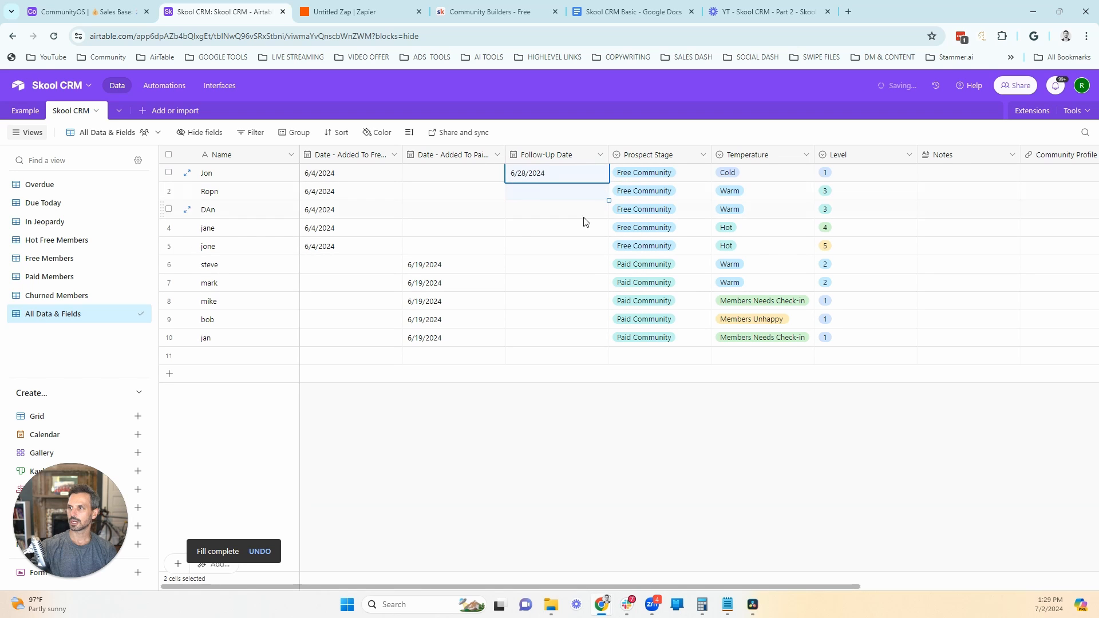
pyautogui.doubleClick(548, 216)
pyautogui.click(574, 343)
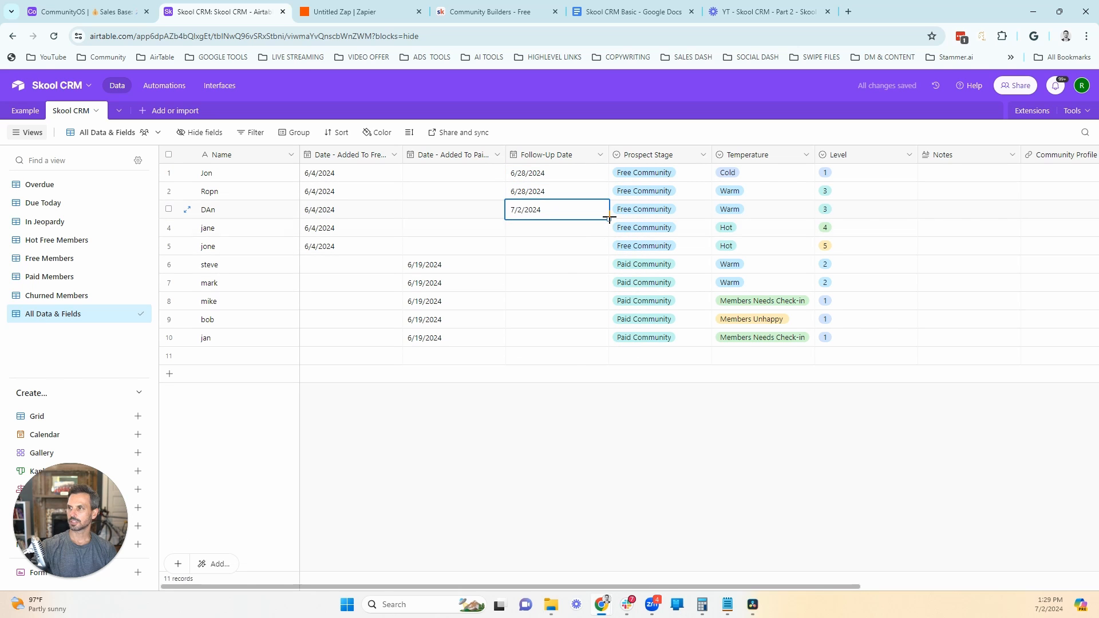
pyautogui.moveTo(609, 220); pyautogui.dragTo(595, 231)
# Step: Set the Follow-Up Date to 7/1/2024 for records 5 through 7 and 7/2/2024 for record 10
pyautogui.click(555, 246)
pyautogui.click(554, 246)
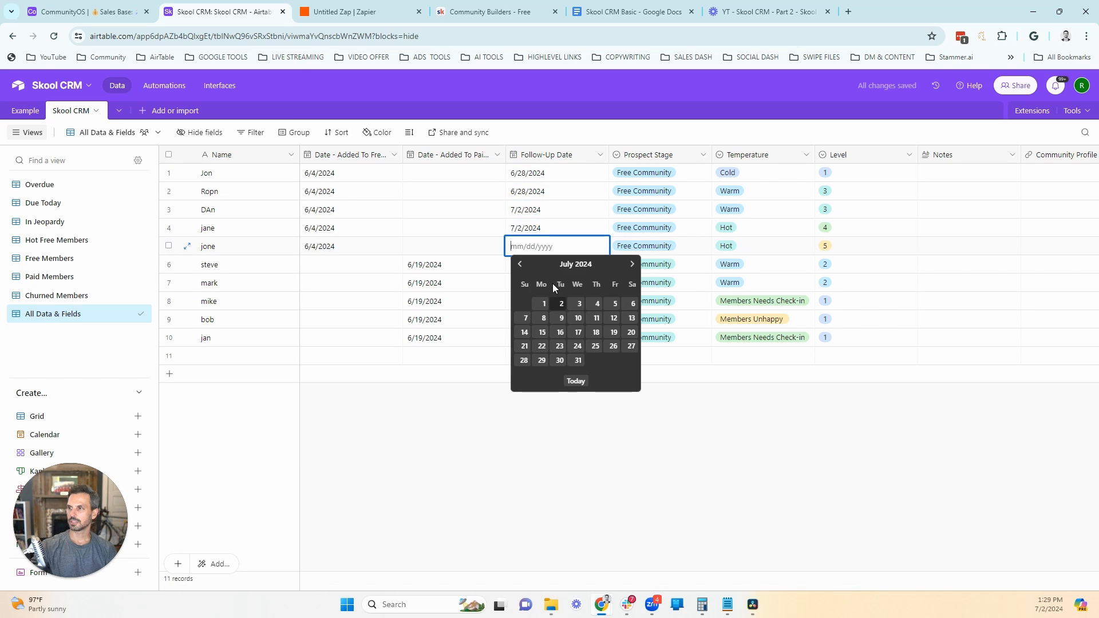
pyautogui.click(543, 304)
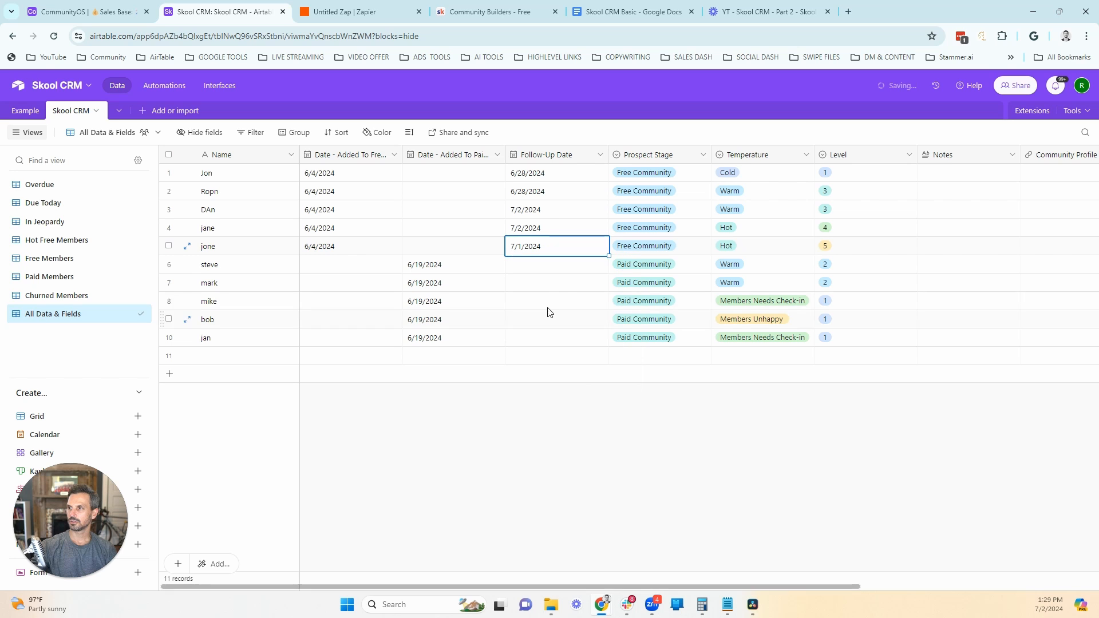
pyautogui.press('Down')
pyautogui.press('Return')
pyautogui.click(539, 325)
pyautogui.moveTo(609, 274); pyautogui.dragTo(580, 310)
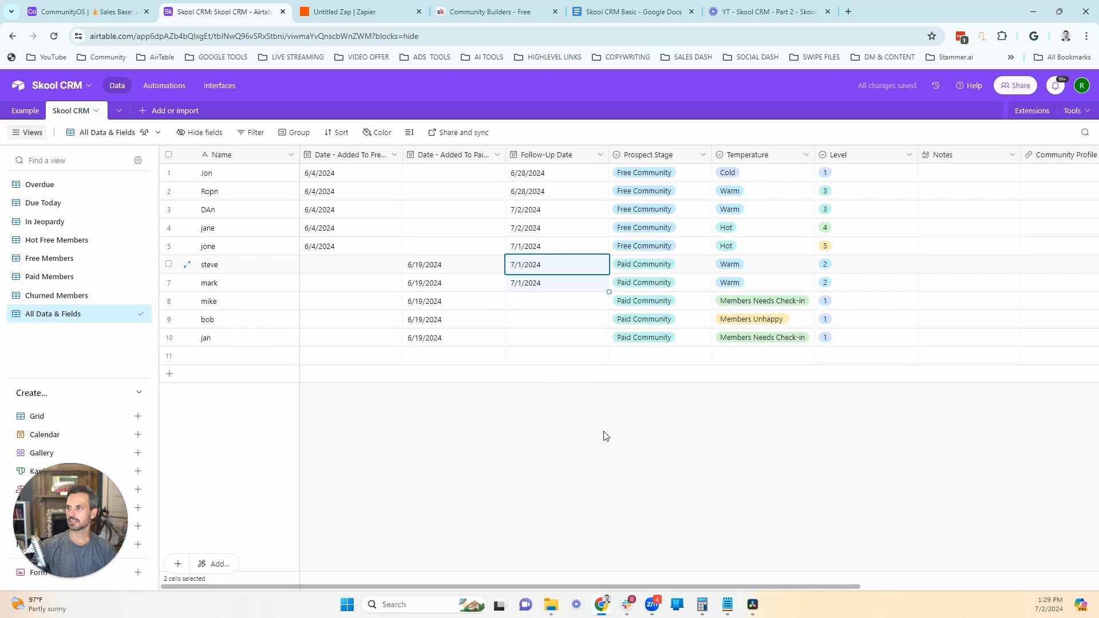
pyautogui.doubleClick(557, 333)
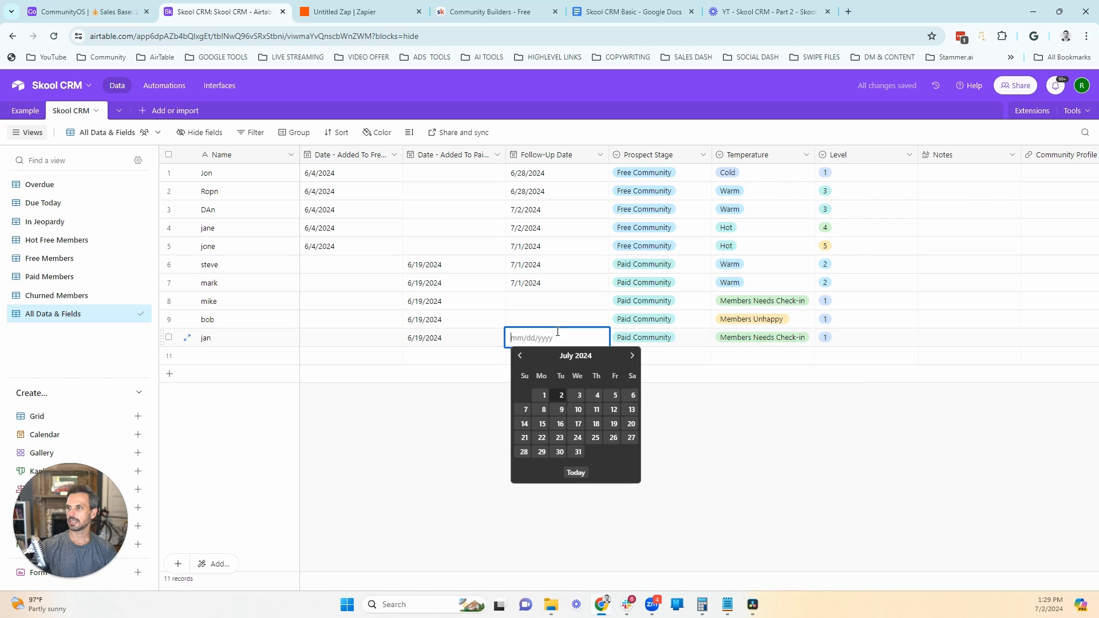
pyautogui.click(561, 396)
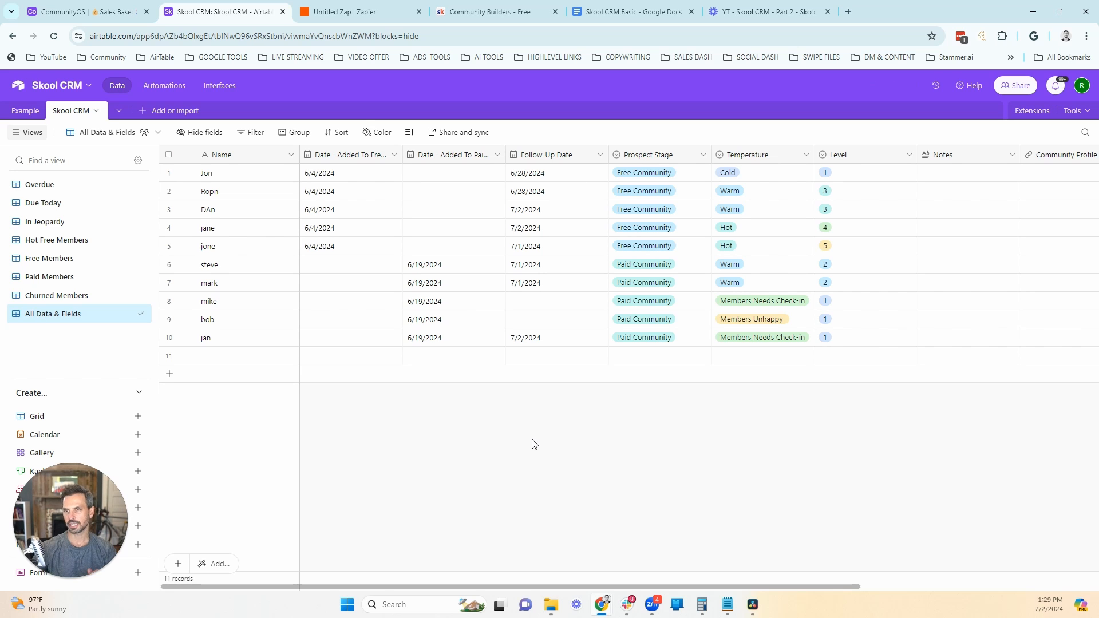
# Step: Open the Overdue view to check which records its follow-up filter includes
pyautogui.click(53, 184)
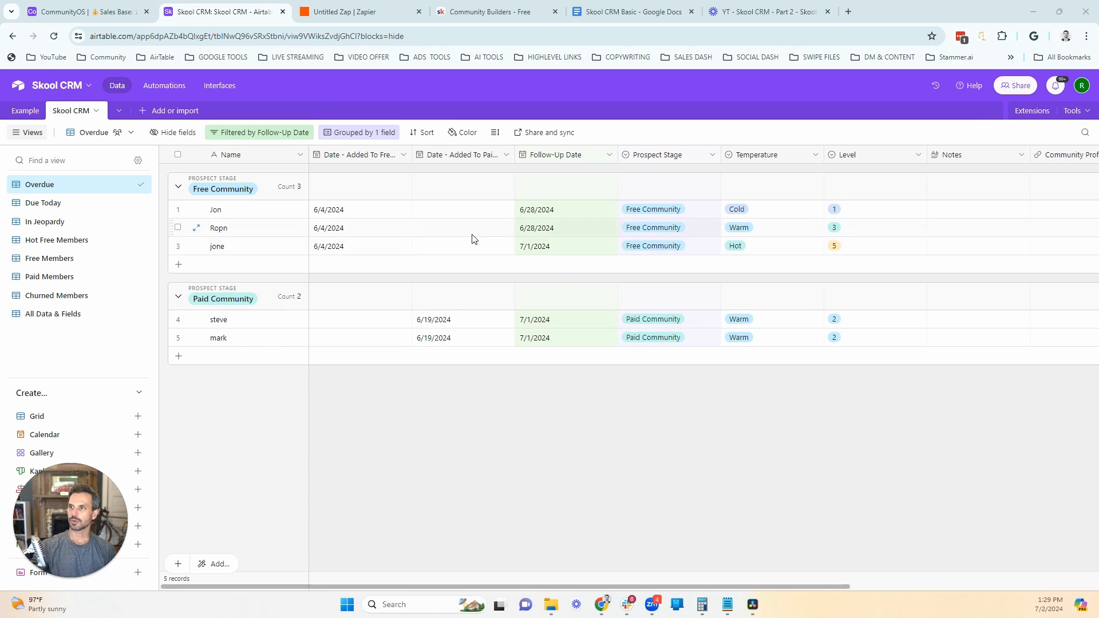
# Step: In the Cold Free Community record's Notes, enter '7/2 sent a message sending them the post to introduce to get po'
pyautogui.moveTo(842, 586); pyautogui.dragTo(949, 595)
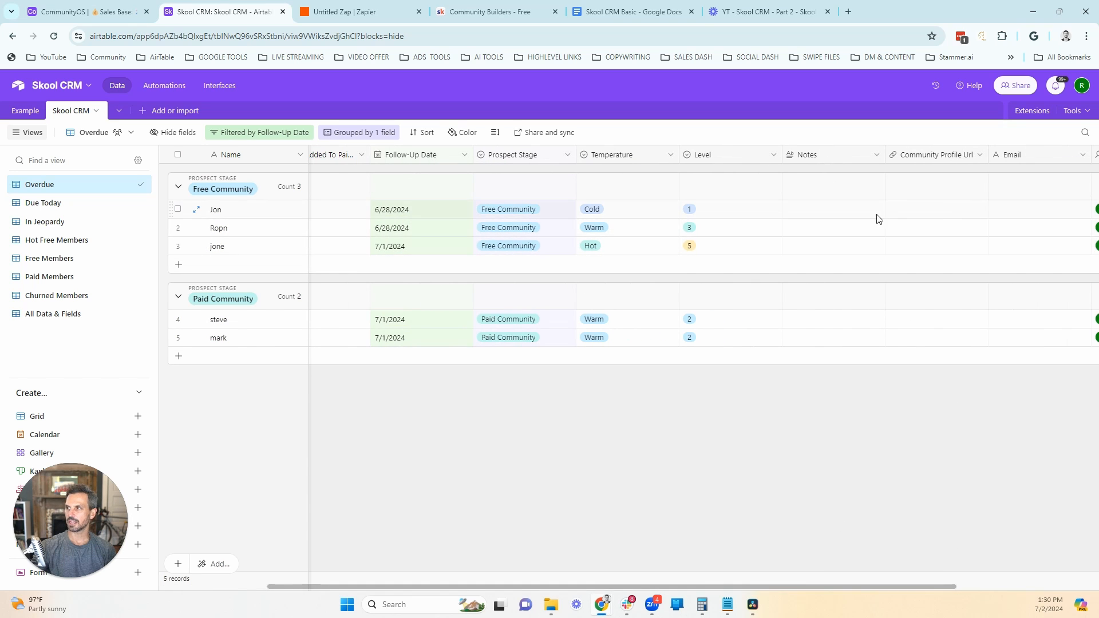
pyautogui.doubleClick(852, 212)
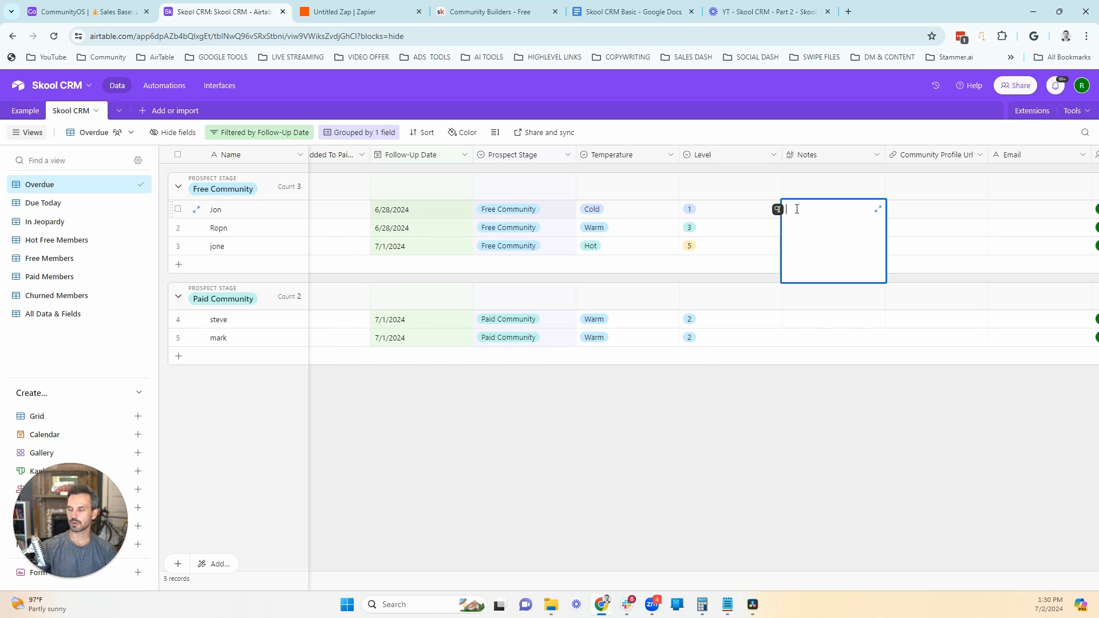
pyautogui.write('7/2 sent a')
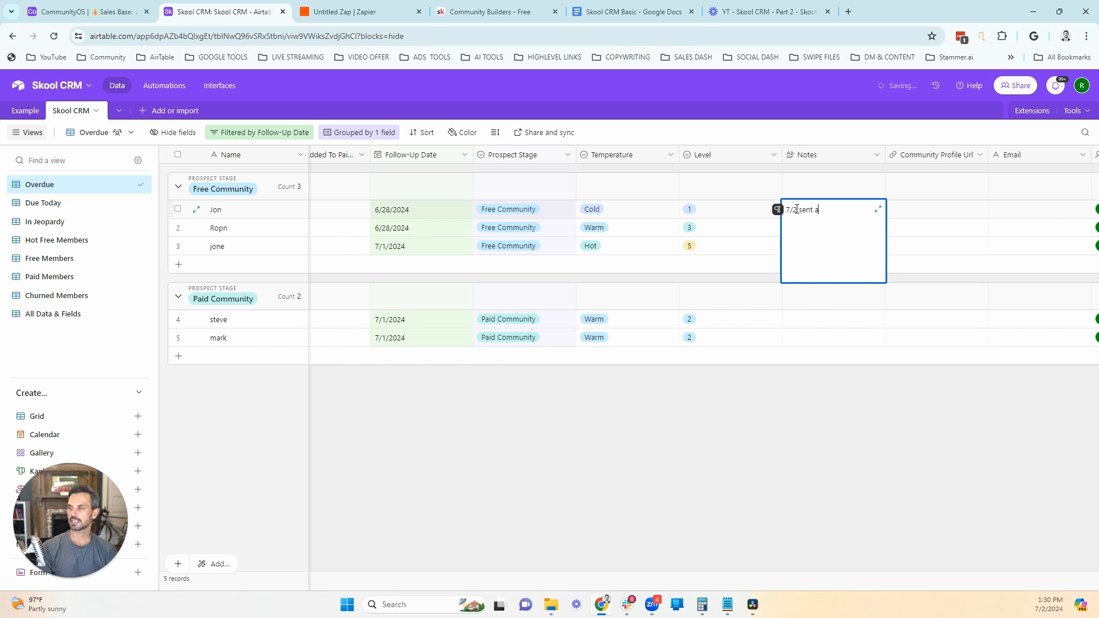
pyautogui.write(' message sending')
pyautogui.write(' them the')
pyautogui.write(' post to in')
pyautogui.write('troduce to get')
pyautogui.write(' po')
pyautogui.click(680, 512)
# Step: Set the Cold Free Community record's Follow-Up Date to 7/10/2024
pyautogui.click(410, 202)
pyautogui.click(413, 204)
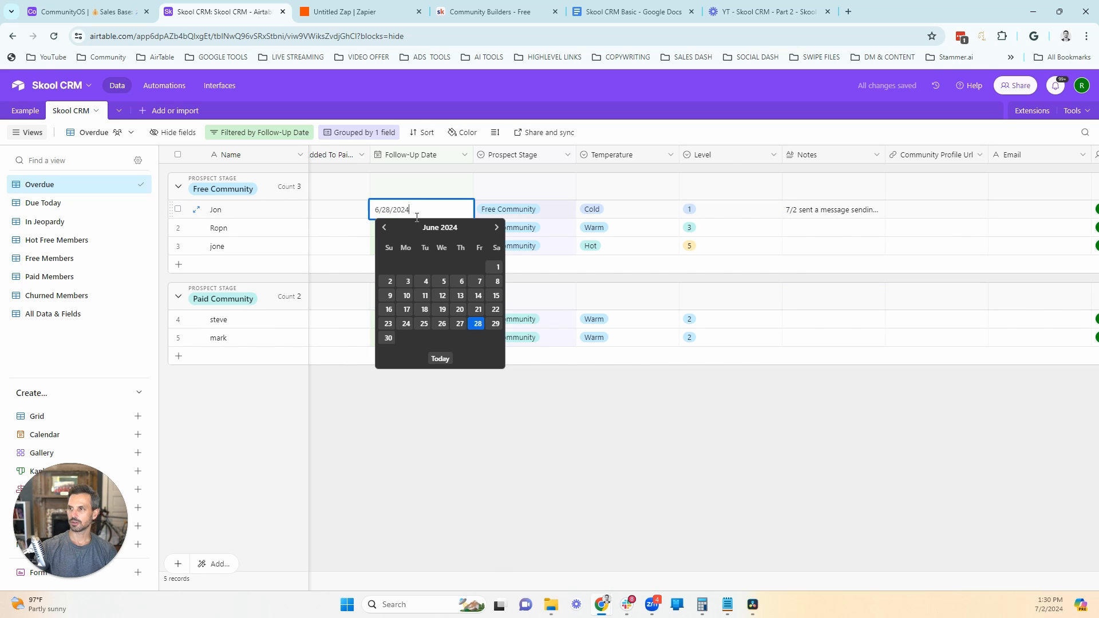
pyautogui.click(496, 227)
pyautogui.click(441, 281)
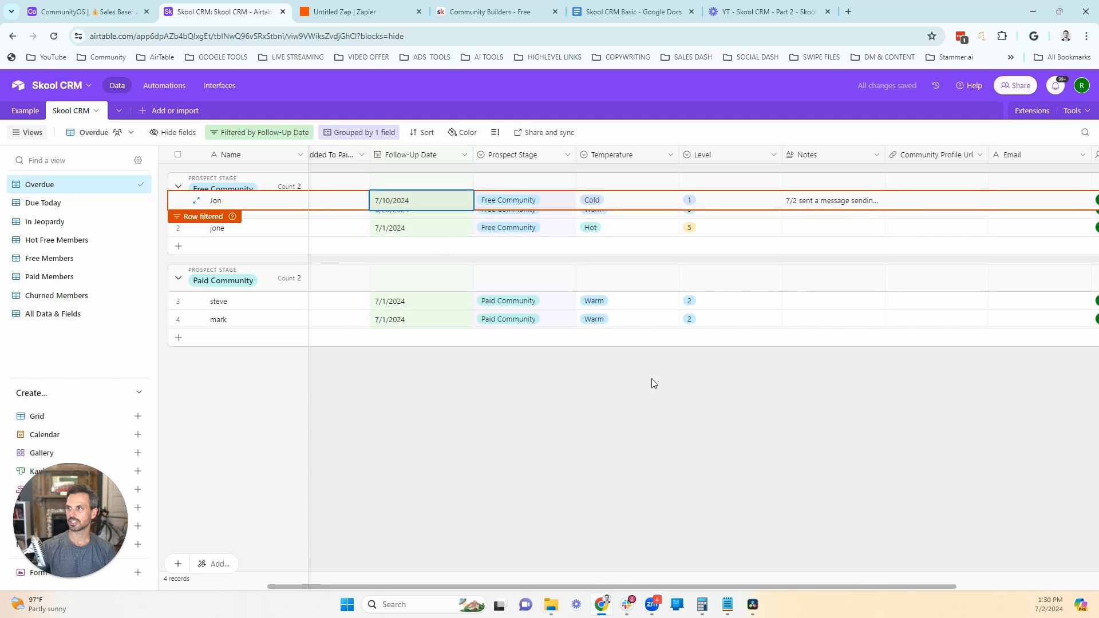
pyautogui.click(723, 381)
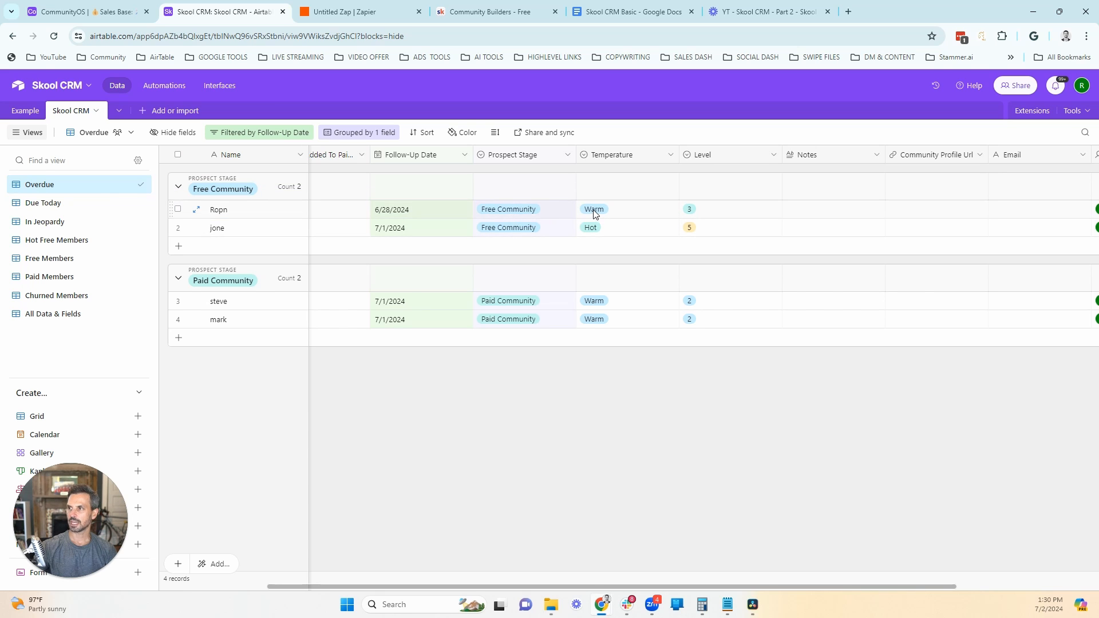
# Step: Add the note '7/2 sent new resource on community management' to the Warm Free Community record
pyautogui.doubleClick(825, 209)
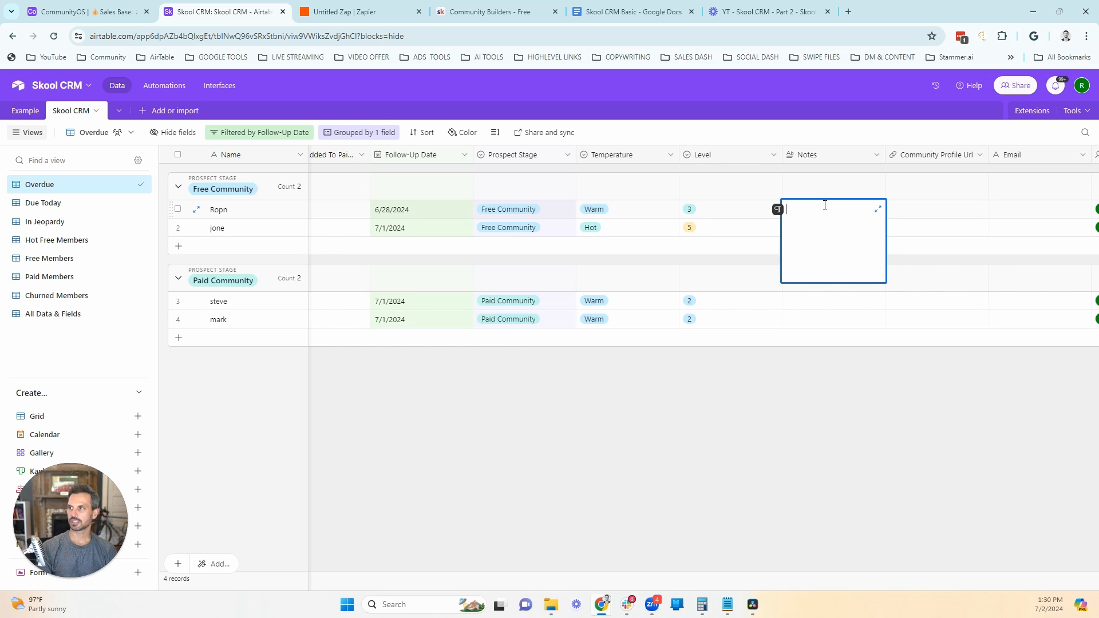
pyautogui.write('7/2 sent ')
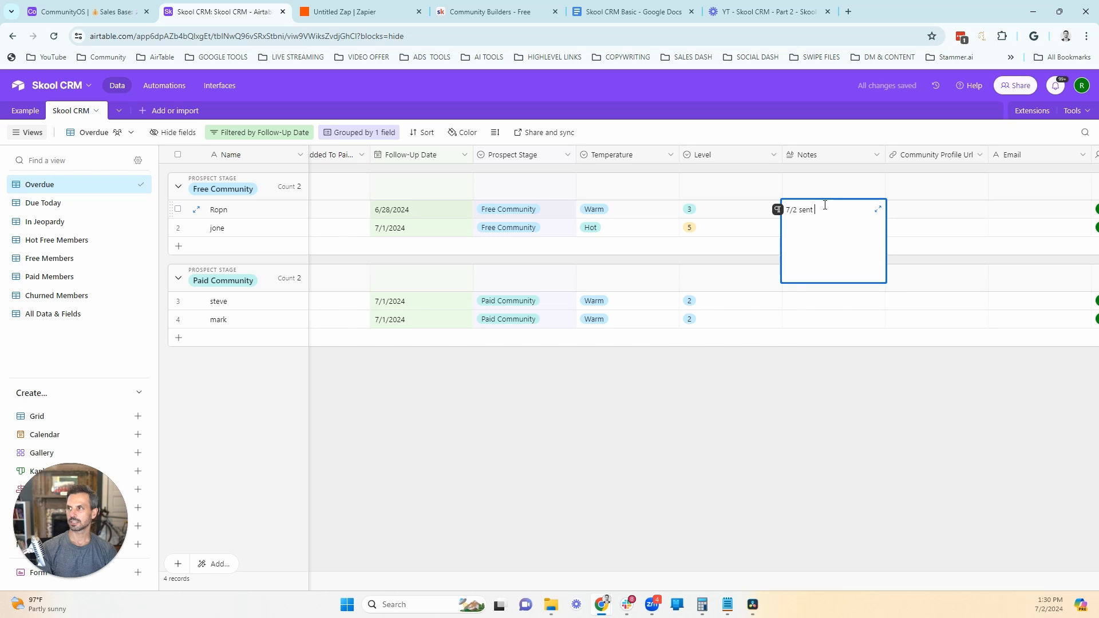
pyautogui.write('new resource on community management')
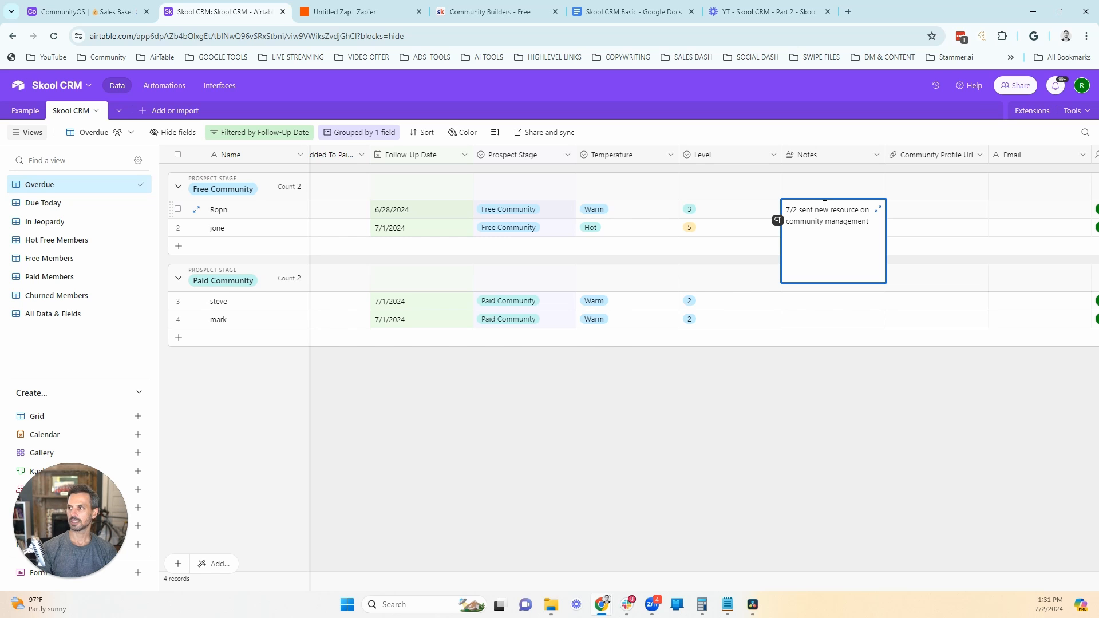
pyautogui.click(780, 431)
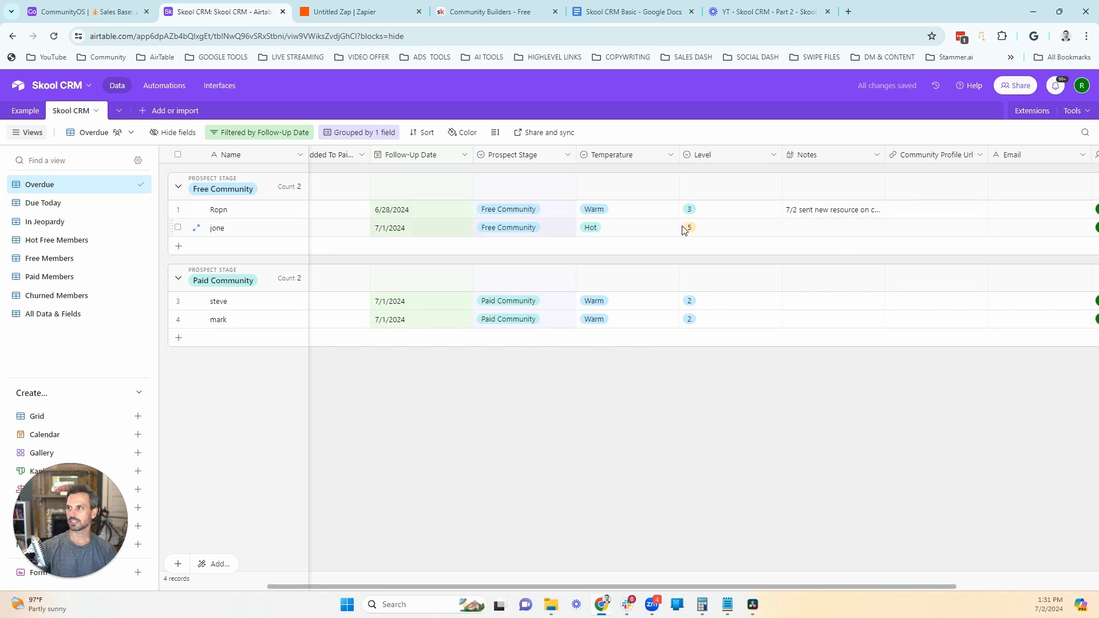
# Step: Set the Warm Free Community record's Follow-Up Date to 7/10/2024
pyautogui.click(436, 207)
pyautogui.click(436, 207)
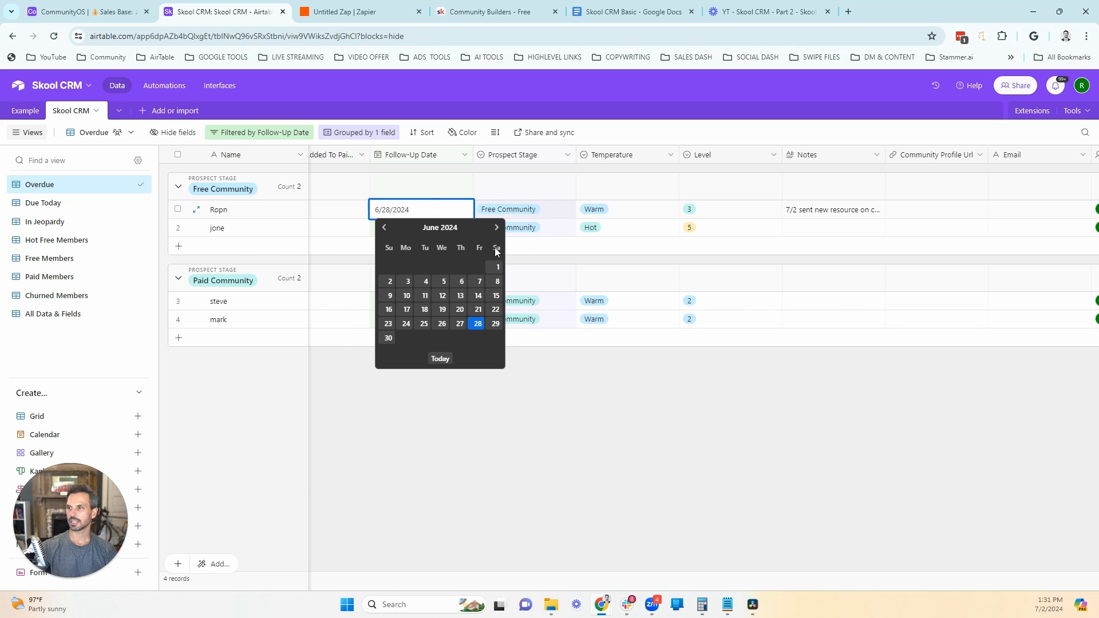
pyautogui.click(497, 228)
pyautogui.click(441, 281)
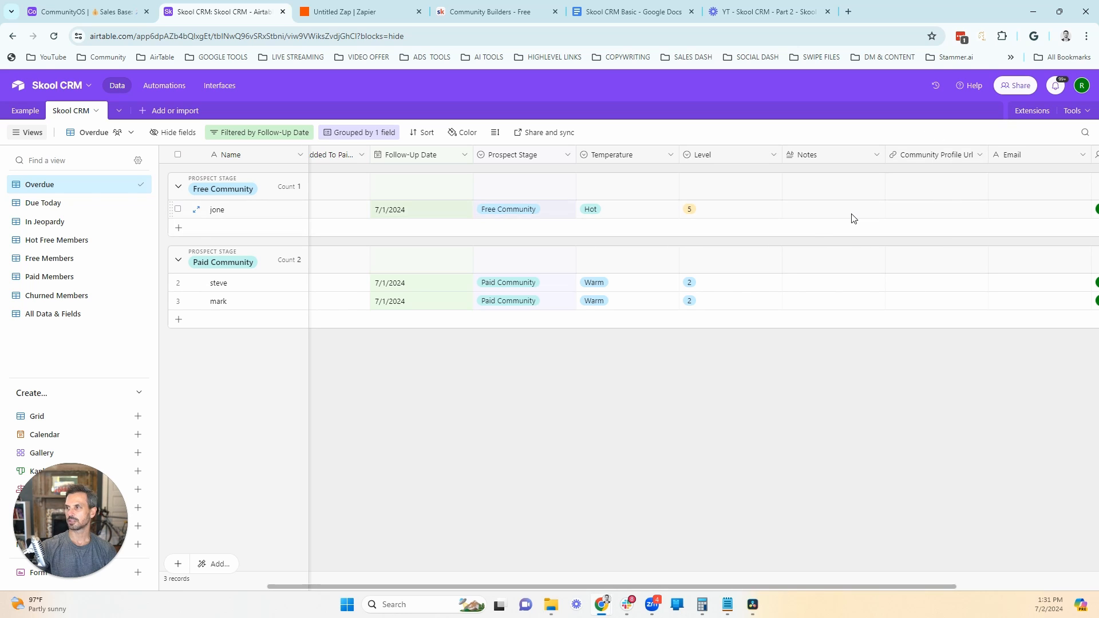
# Step: Add the note '7/2 sent message to book call to upgrade to paid members' to the Hot Free Community record
pyautogui.doubleClick(814, 212)
pyautogui.write('7/2 s')
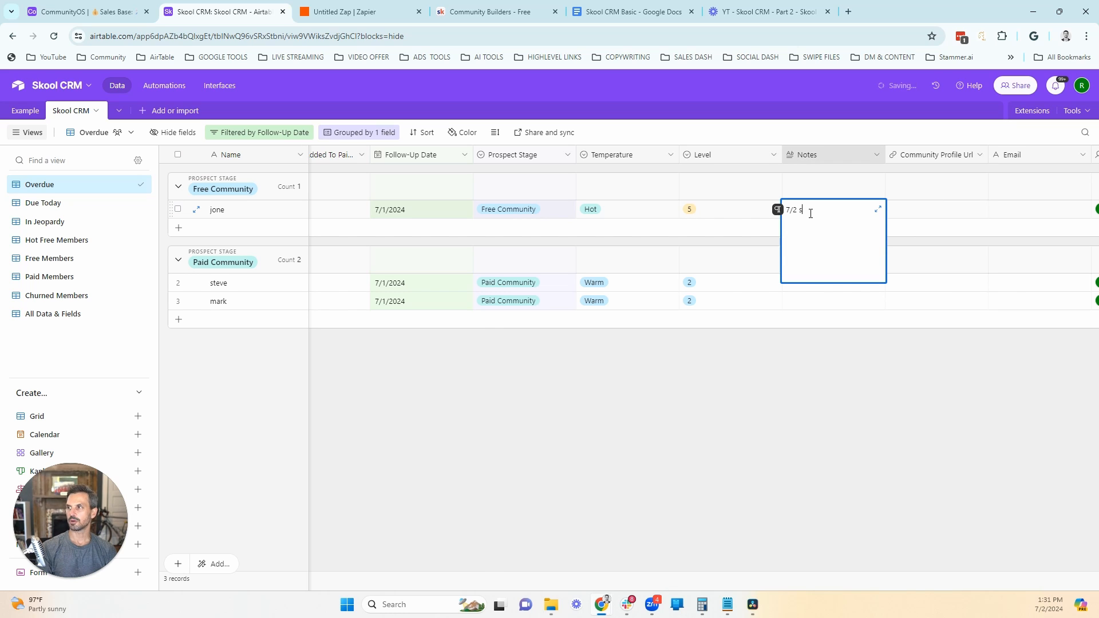
pyautogui.write('ent message to book call to u')
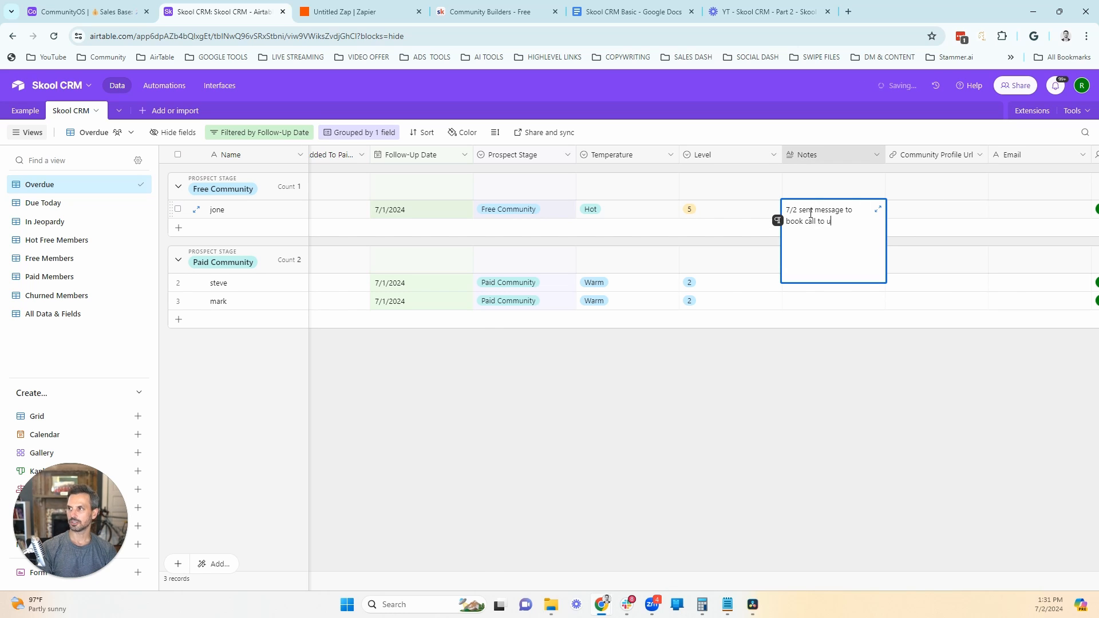
pyautogui.write('pgrade to pia')
pyautogui.press('BackSpace')
pyautogui.press('BackSpace')
pyautogui.write('aid members')
pyautogui.click(785, 234)
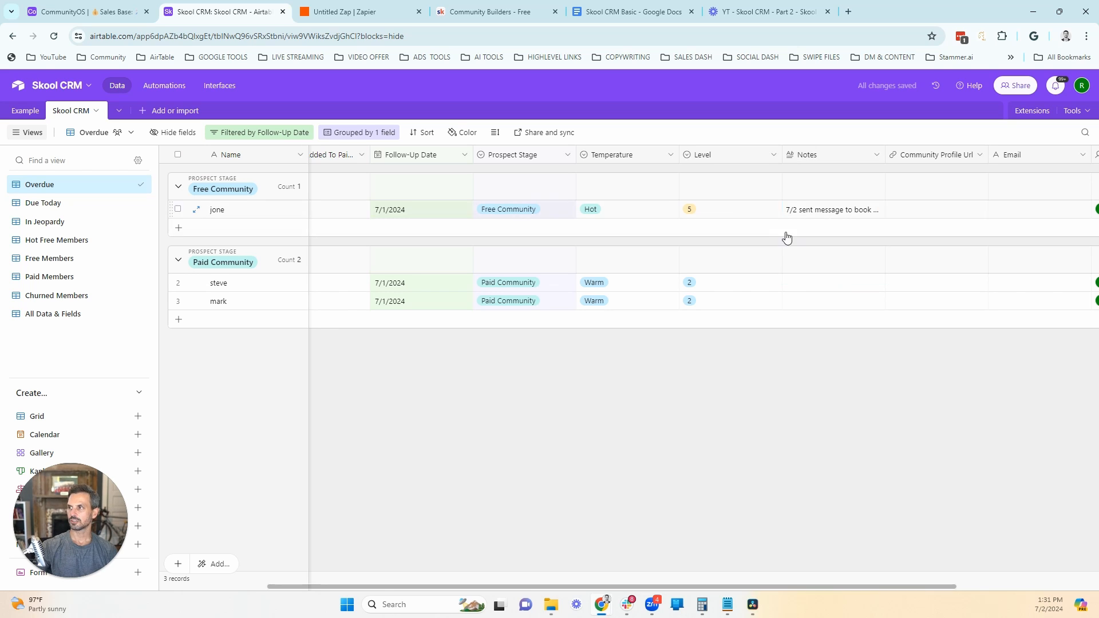
# Step: Set the Hot Free Community record's Follow-Up Date to 7/3/2024
pyautogui.click(410, 213)
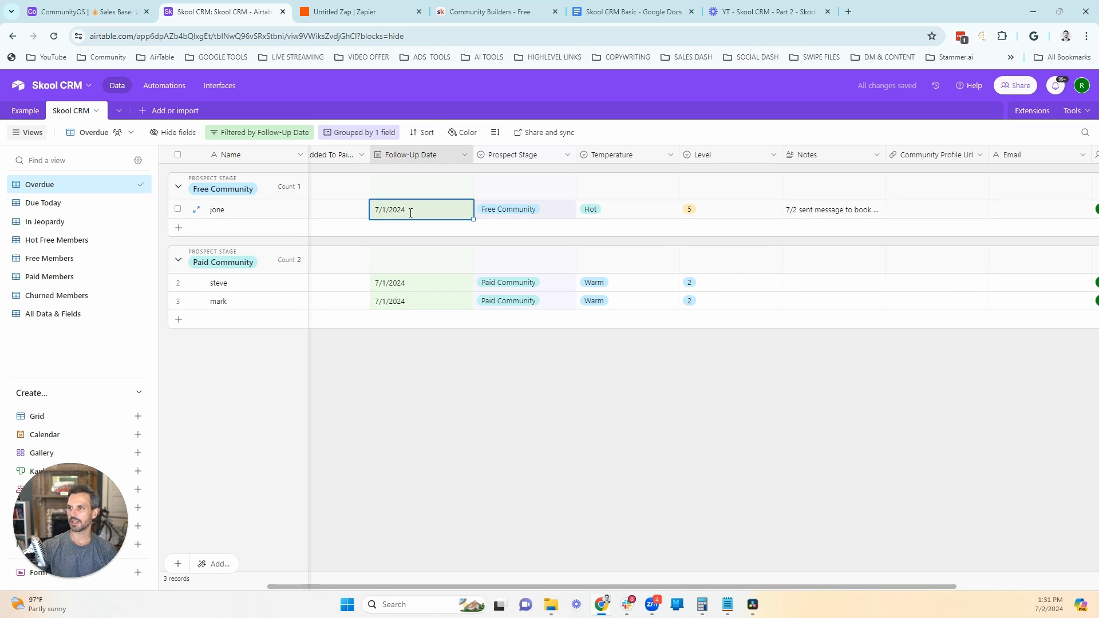
pyautogui.click(410, 212)
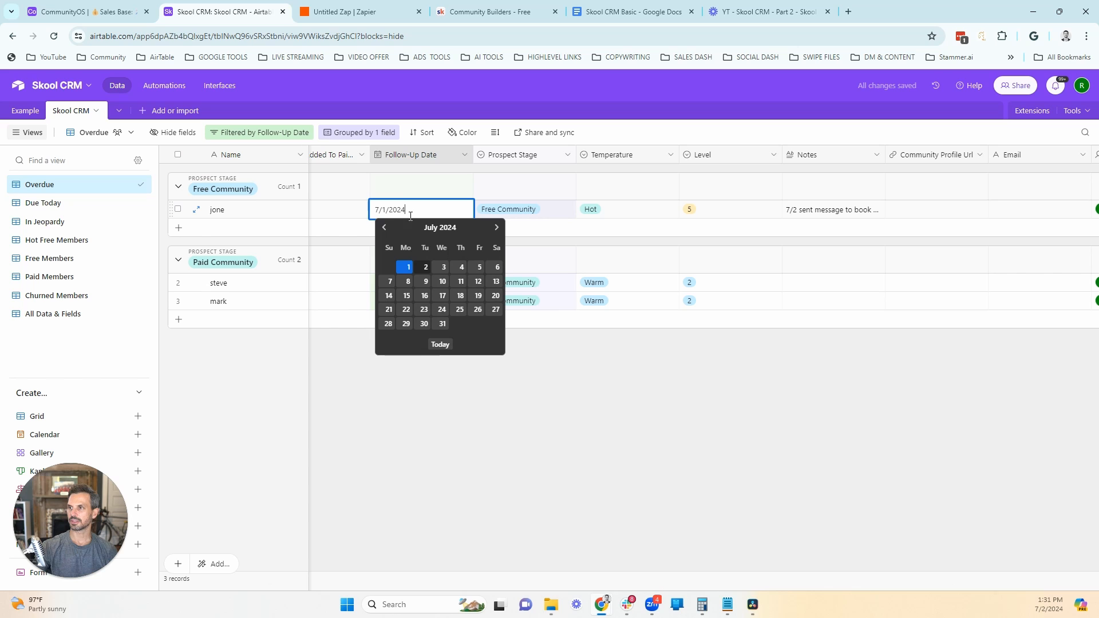
pyautogui.click(443, 268)
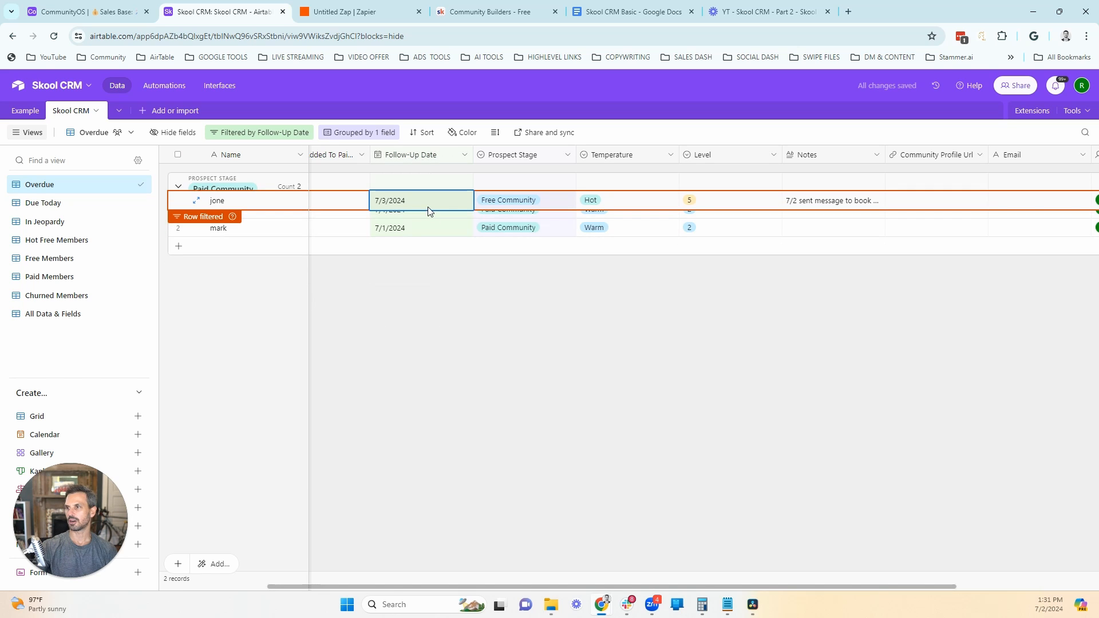
pyautogui.click(479, 332)
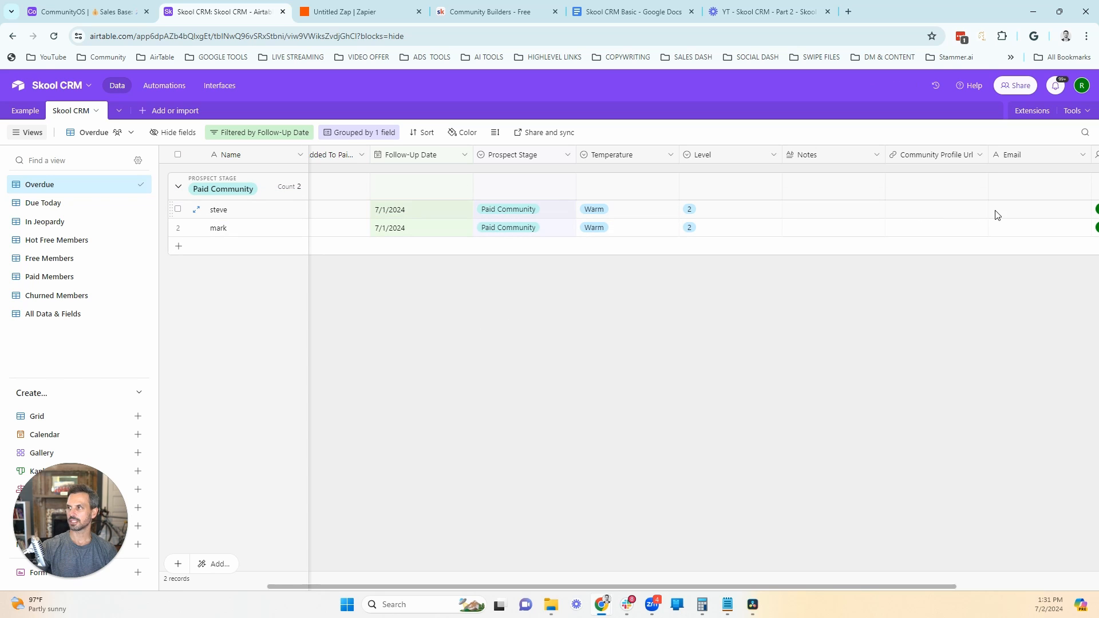
# Step: Add the note '7/2 sent checking and told them about what we're doing on coaching call' to the first Paid Community record
pyautogui.doubleClick(840, 210)
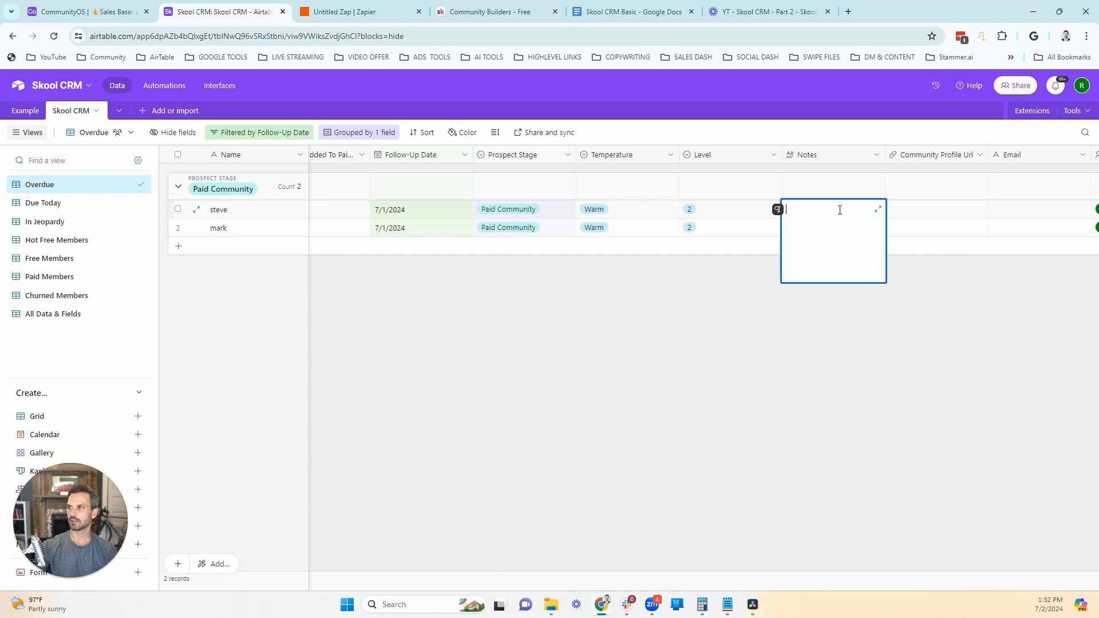
pyautogui.write('7/2 sent checking and told them ab')
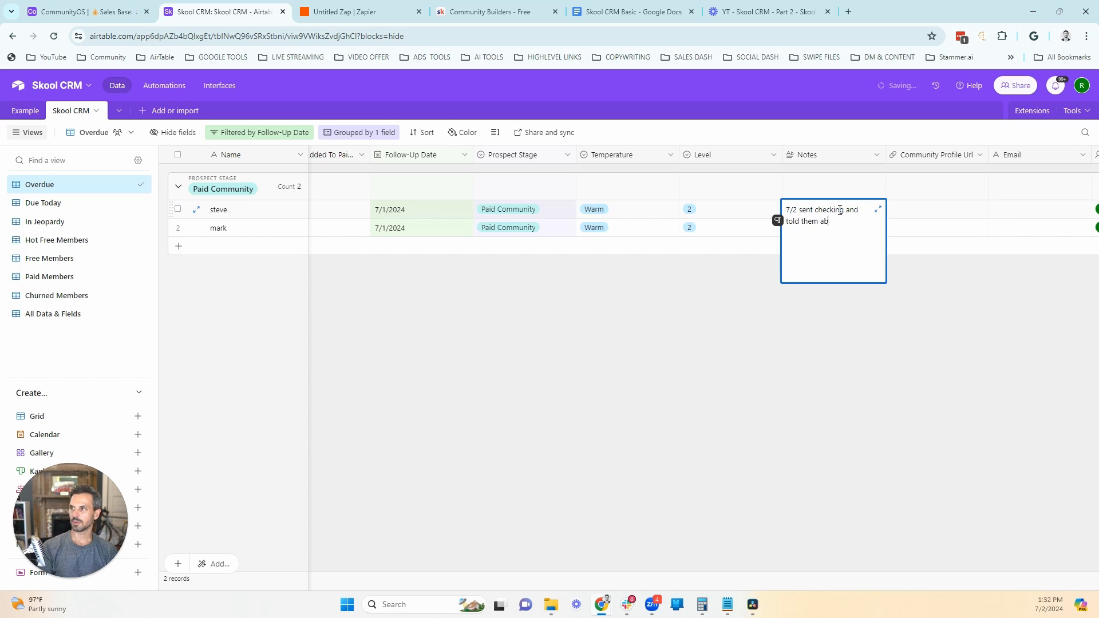
pyautogui.write('out that ww')
pyautogui.press('BackSpace')
pyautogui.write("e're doing on coaching call")
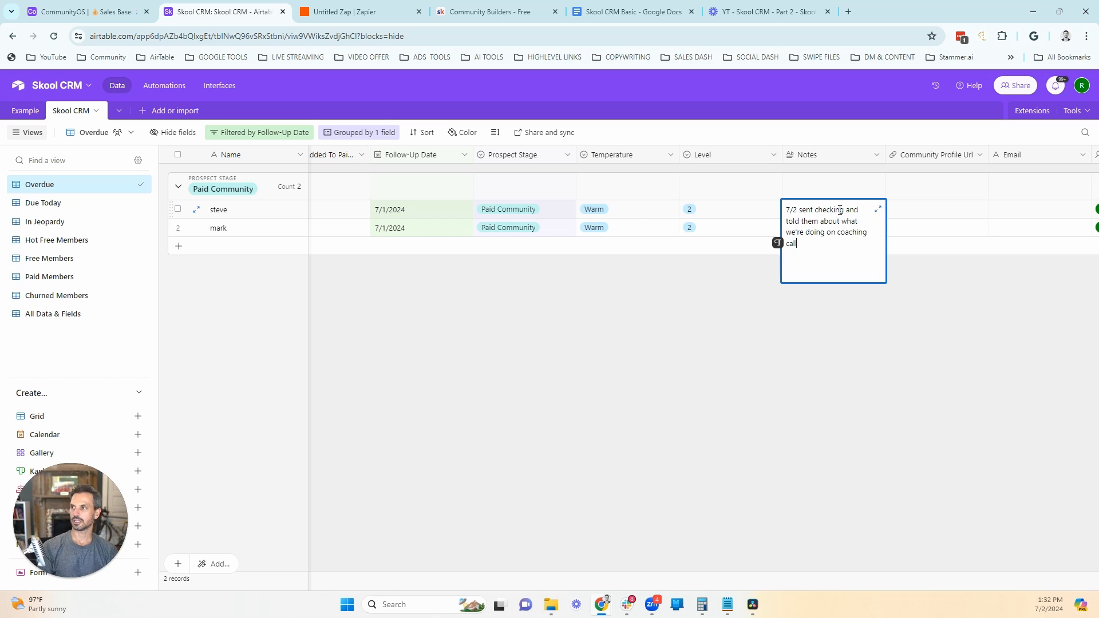
pyautogui.write(' tormor')
pyautogui.press('BackSpace')
pyautogui.press('BackSpace')
pyautogui.click(831, 192)
# Step: Fill the first Paid Community record's note down to the second Paid Community record
pyautogui.click(837, 209)
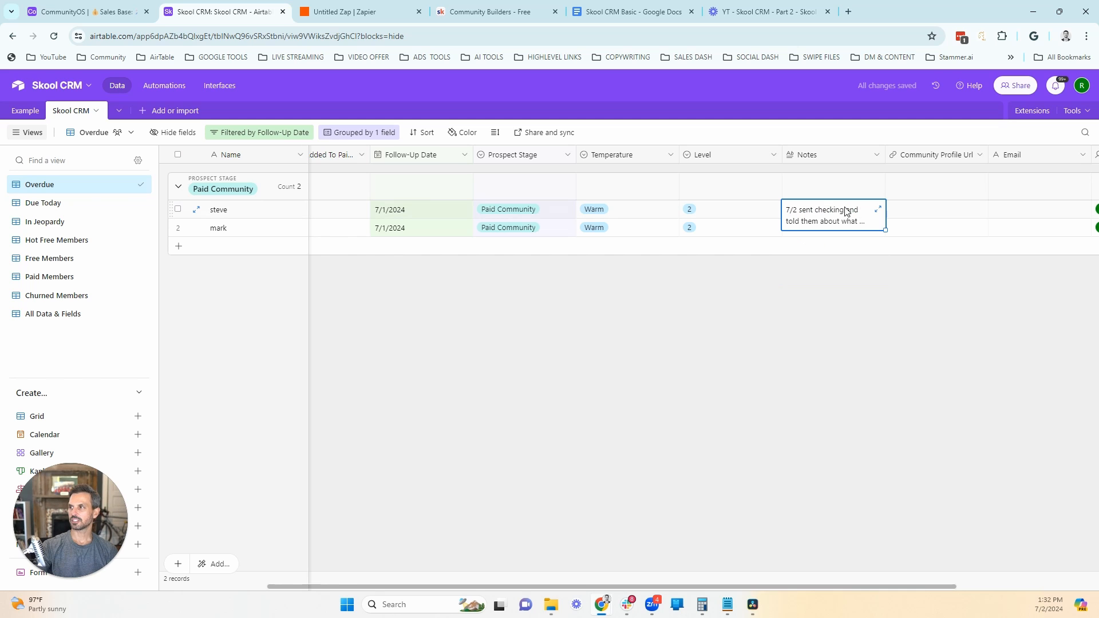
pyautogui.click(863, 262)
pyautogui.click(877, 215)
pyautogui.moveTo(887, 230); pyautogui.dragTo(882, 239)
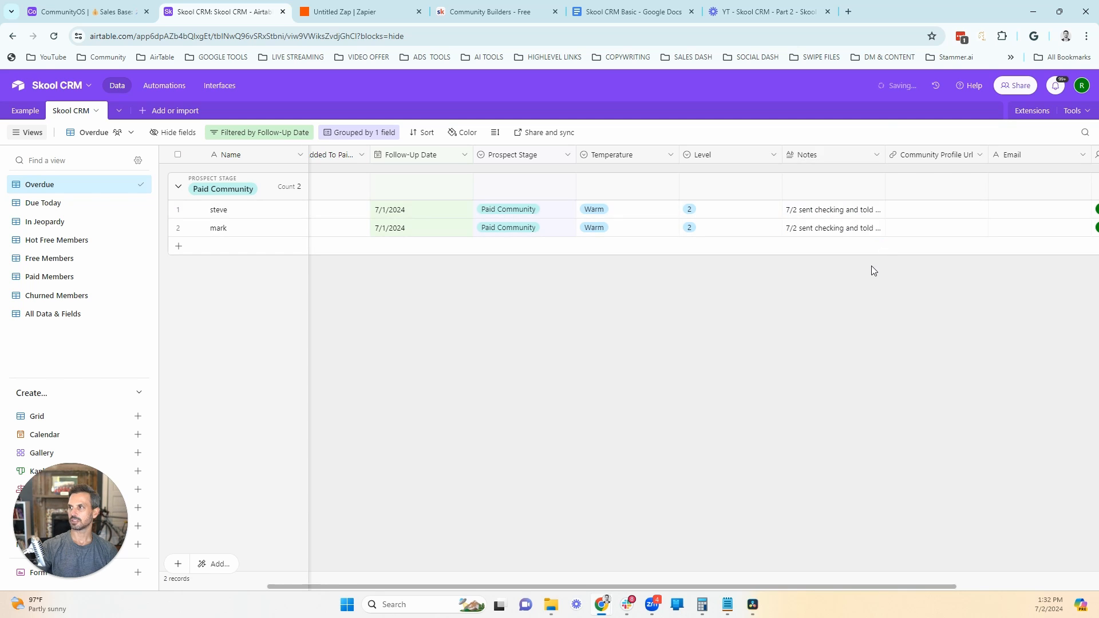
# Step: Set the first Paid Community record's Follow-Up Date to 7/10/2024 and reschedule the second record so it is no longer overdue
pyautogui.click(418, 215)
pyautogui.click(421, 214)
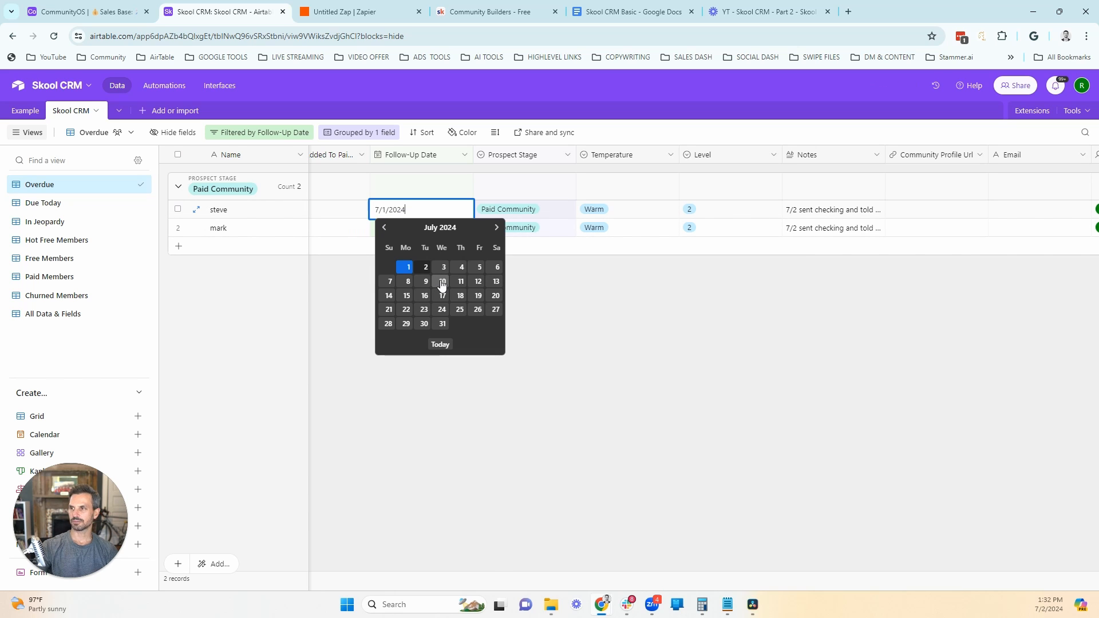
pyautogui.click(441, 281)
pyautogui.click(410, 208)
pyautogui.click(411, 208)
pyautogui.click(426, 267)
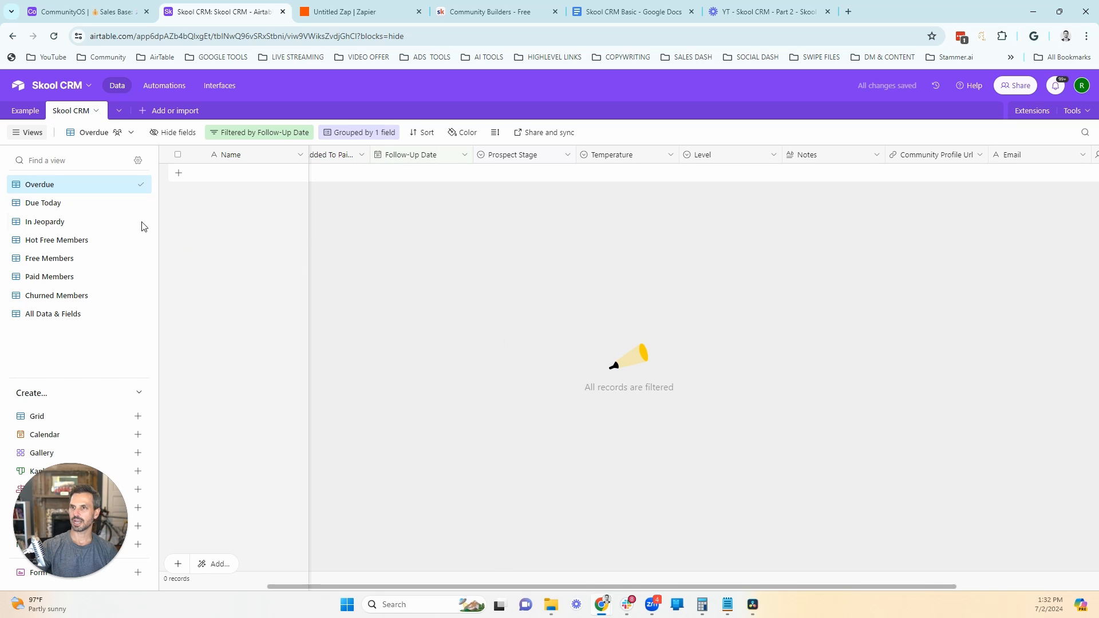
# Step: In the Due Today view, add '7/2 sent new resource and checkin in on progress' to the Warm record's Notes and set its Follow-Up Date to 7/10/2024
pyautogui.click(55, 205)
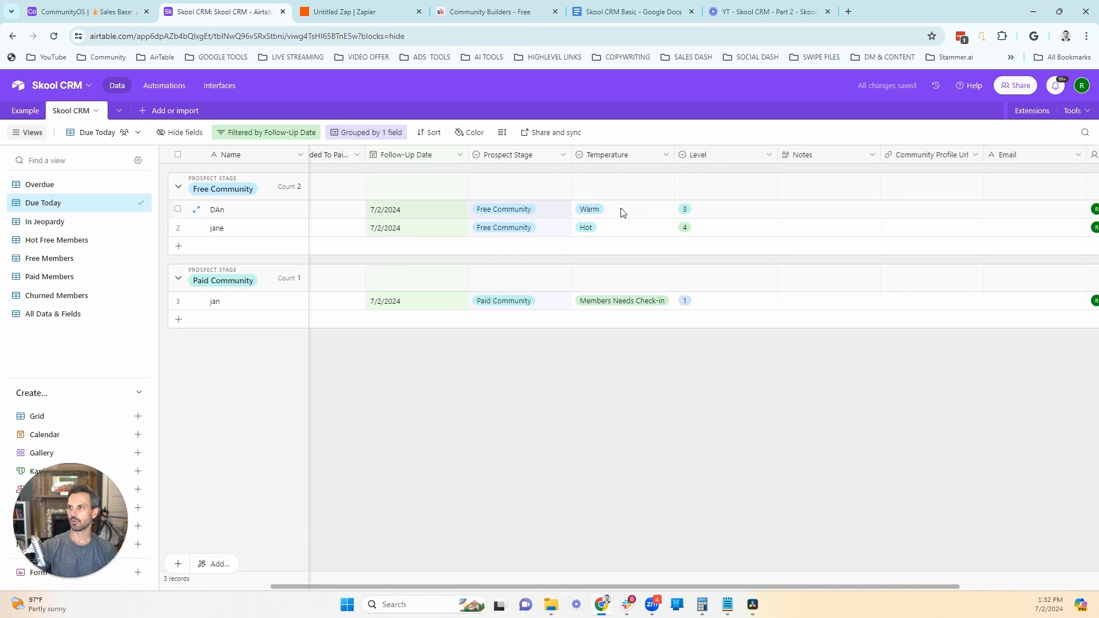
pyautogui.click(930, 218)
pyautogui.click(810, 213)
pyautogui.write('7')
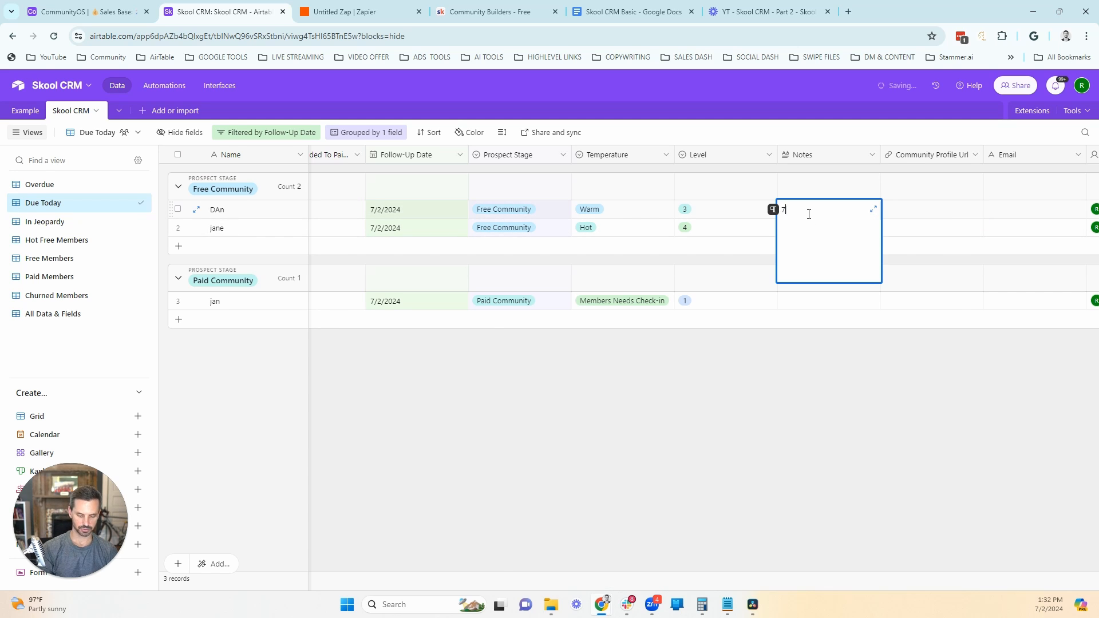
pyautogui.write('/2 sent new resourc')
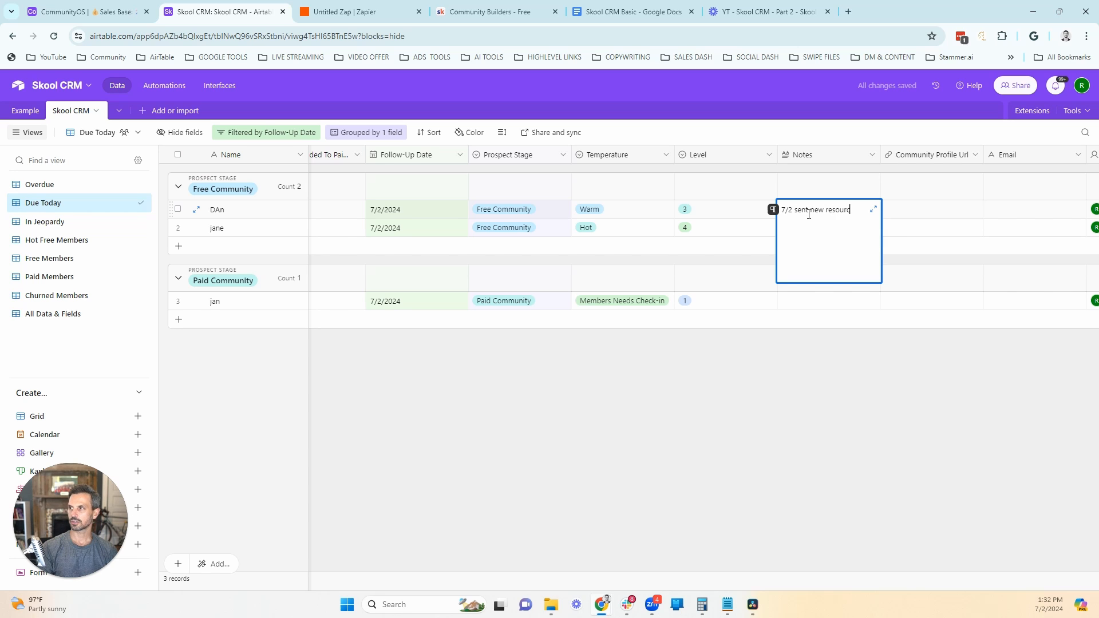
pyautogui.write('e and checkin in on progress')
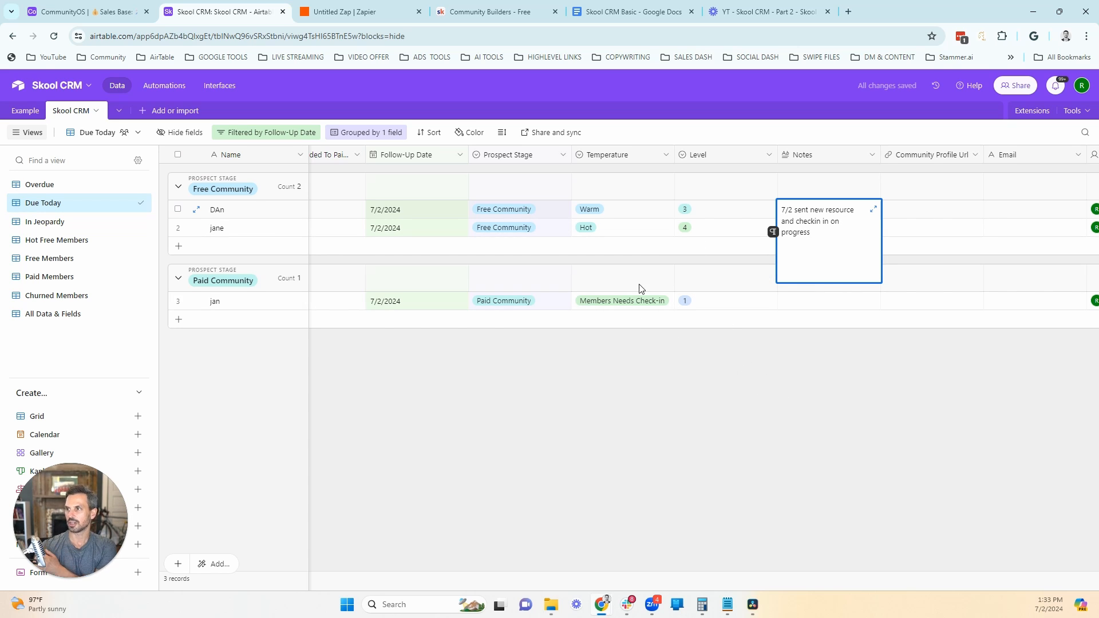
pyautogui.click(764, 382)
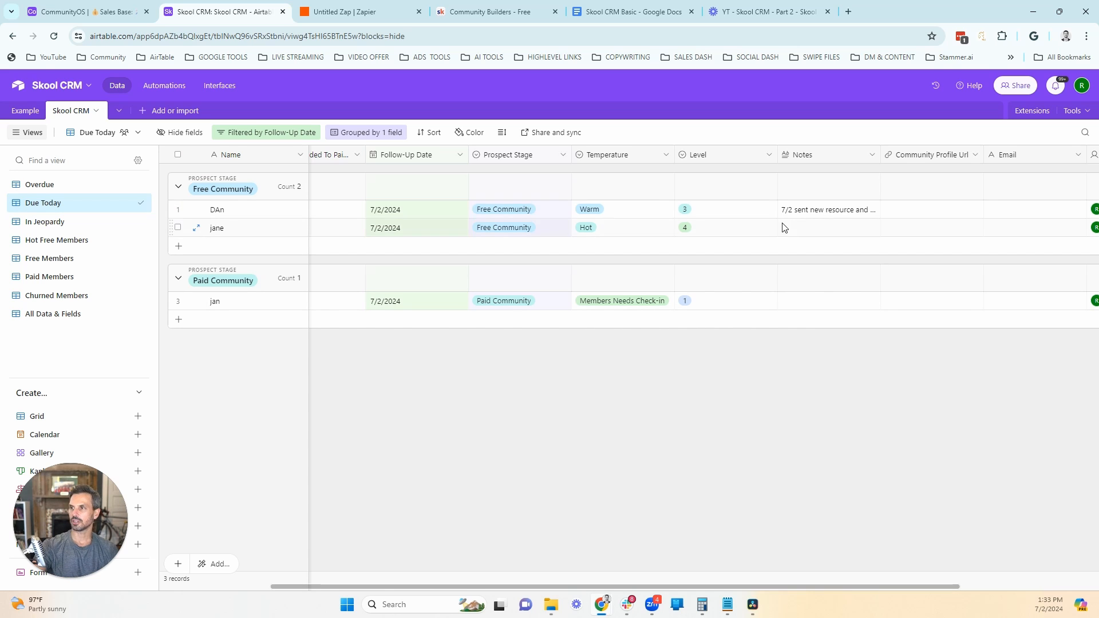
pyautogui.doubleClick(426, 210)
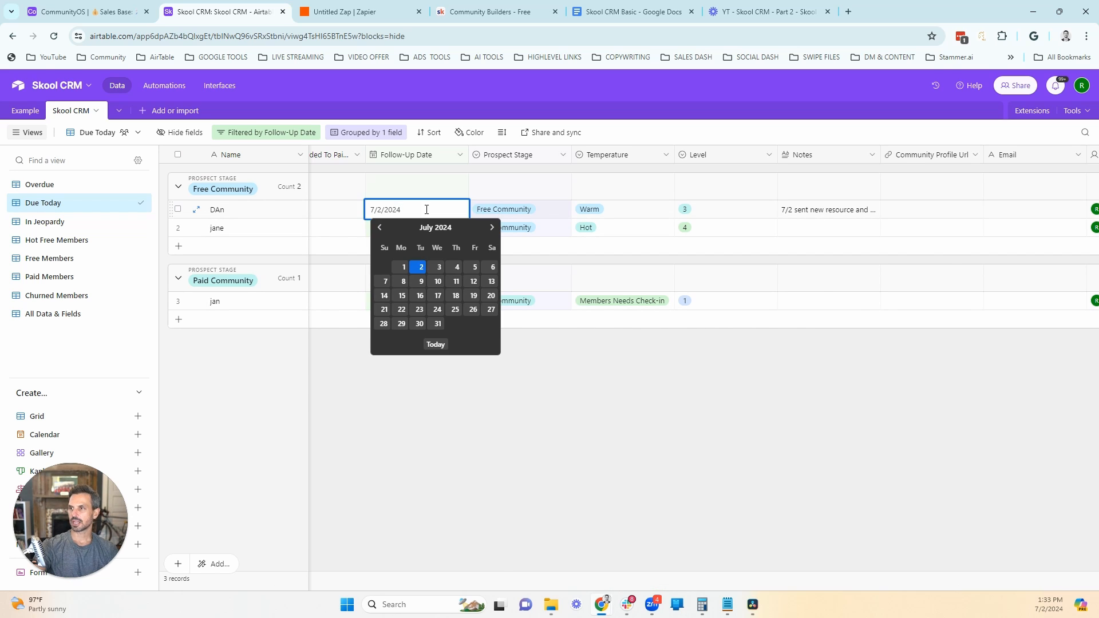
pyautogui.click(438, 281)
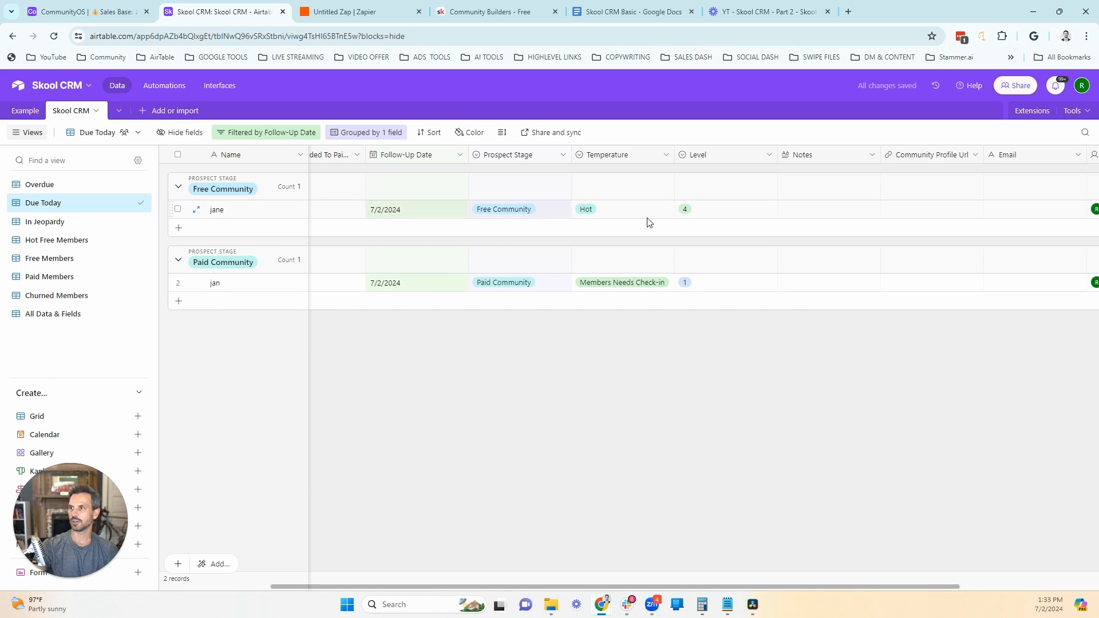
# Step: Enter '7/2 sent message to book call' in the Hot Free Community record's Community Profile Url field and set its Follow-Up Date to 7/4/2024
pyautogui.doubleClick(950, 211)
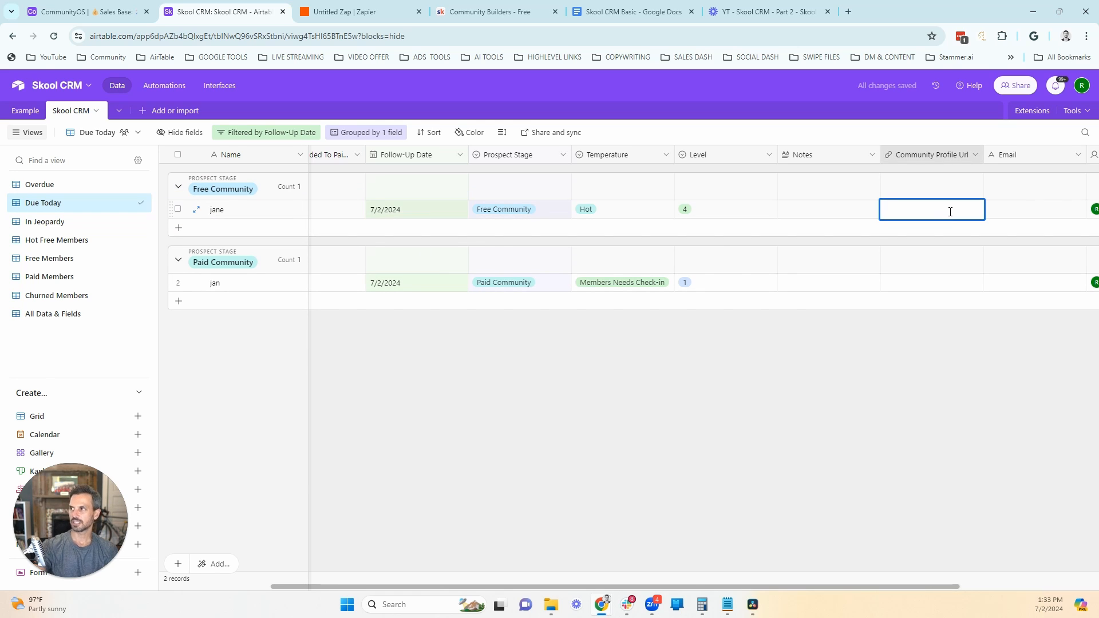
pyautogui.write('7/2 sent')
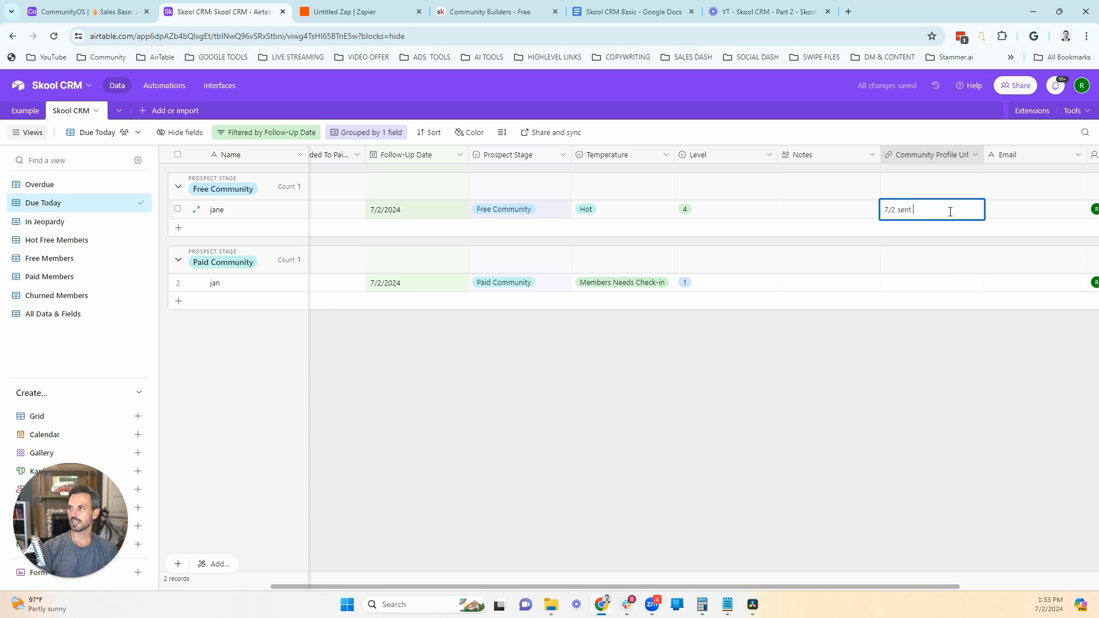
pyautogui.write(' message to book call')
pyautogui.doubleClick(431, 210)
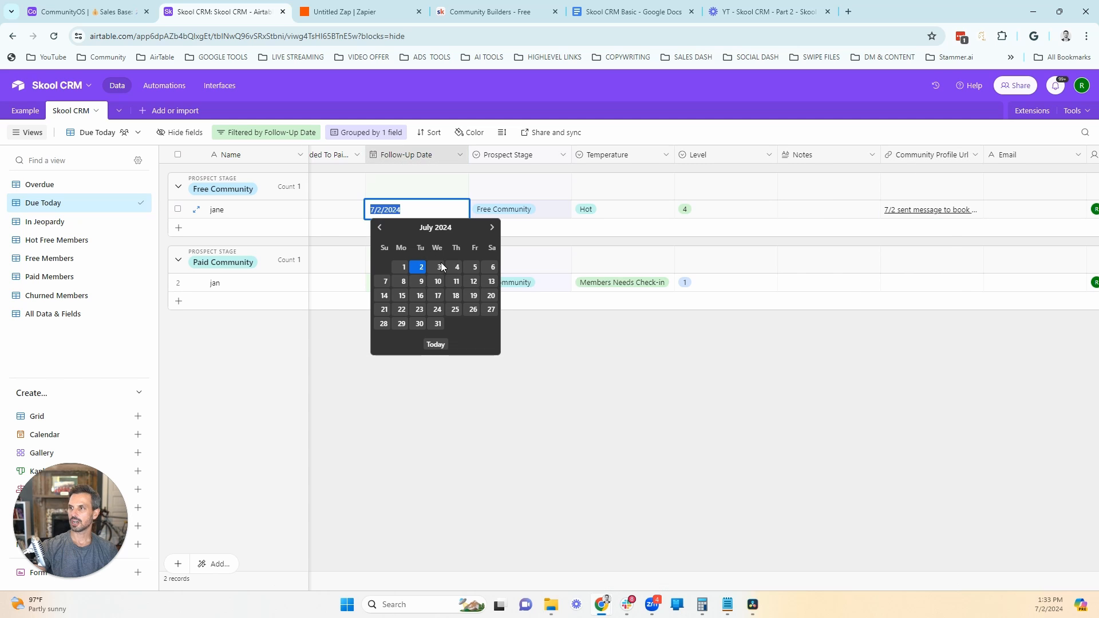
pyautogui.click(454, 267)
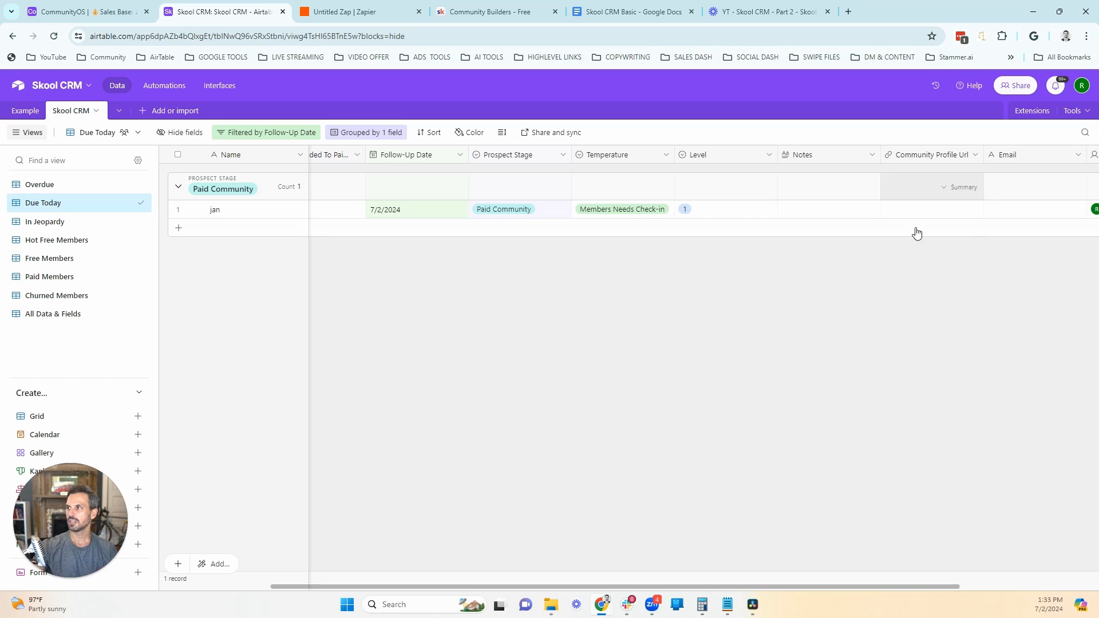
# Step: Add '7/2 sent message to book call to checkin and see what we need to do to retain' to the Paid Community record's Notes; reschedule it to 7/4/2024
pyautogui.click(827, 214)
pyautogui.click(826, 214)
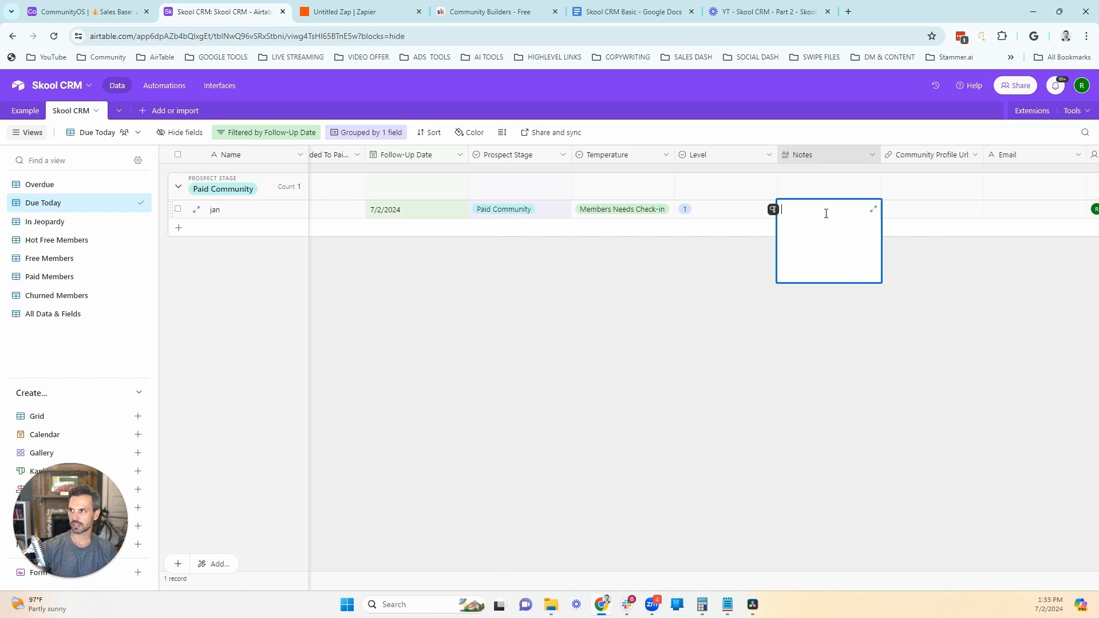
pyautogui.write('7/2')
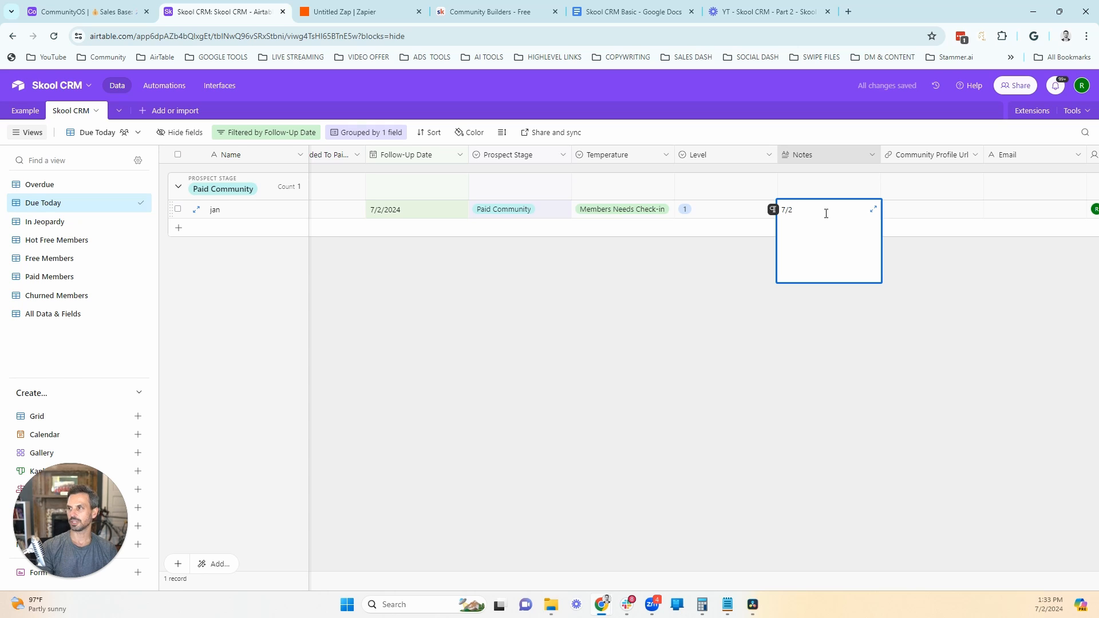
pyautogui.write('se')
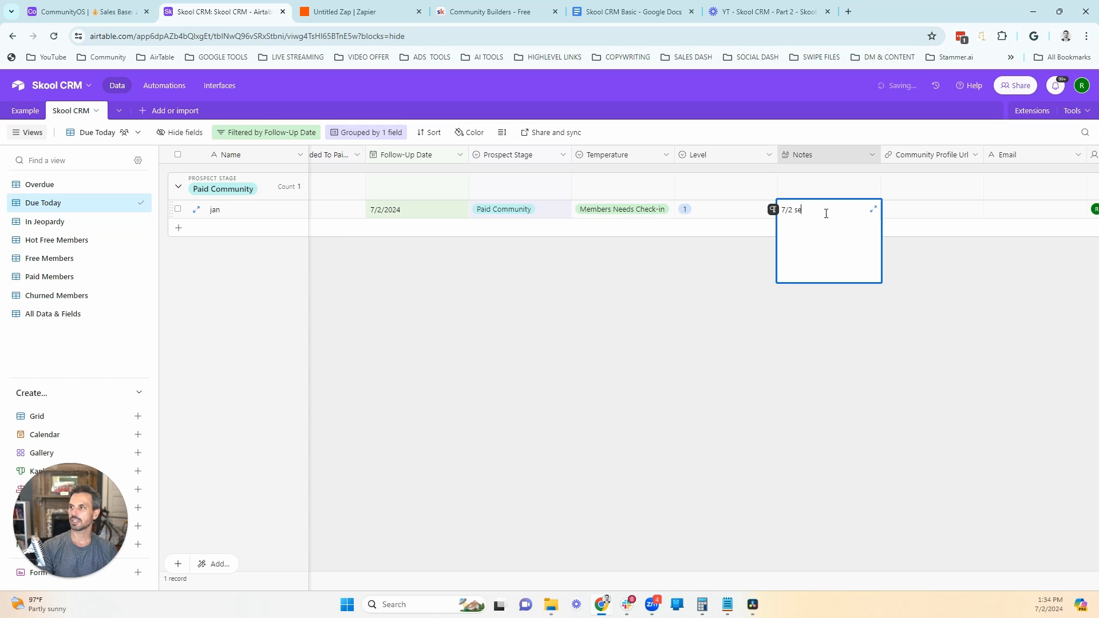
pyautogui.write('nt message to book')
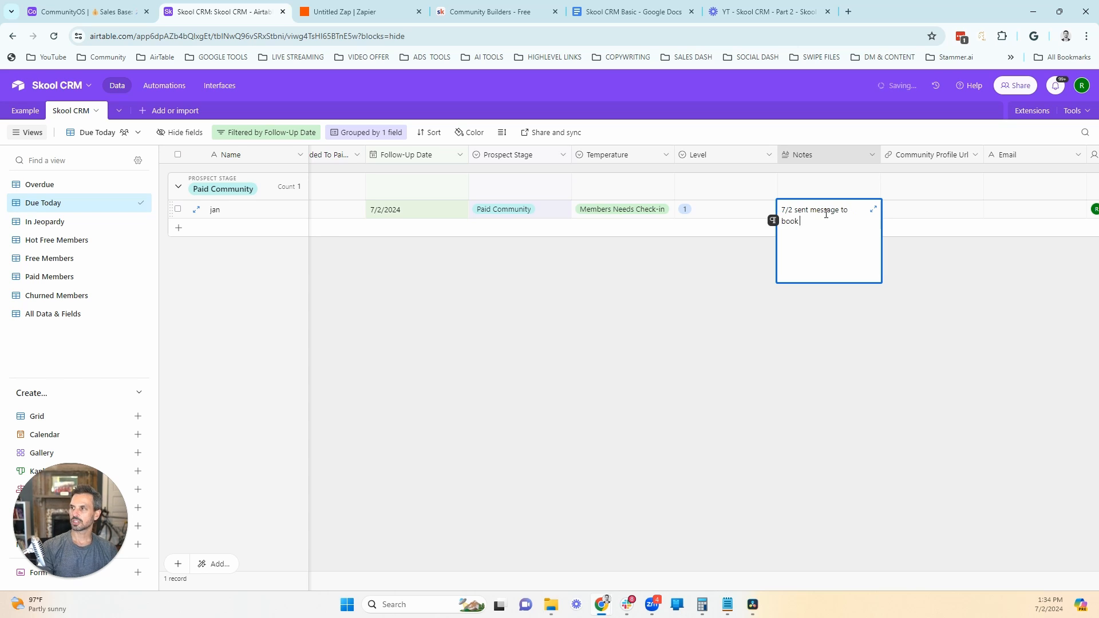
pyautogui.write(' call to checkin and see w')
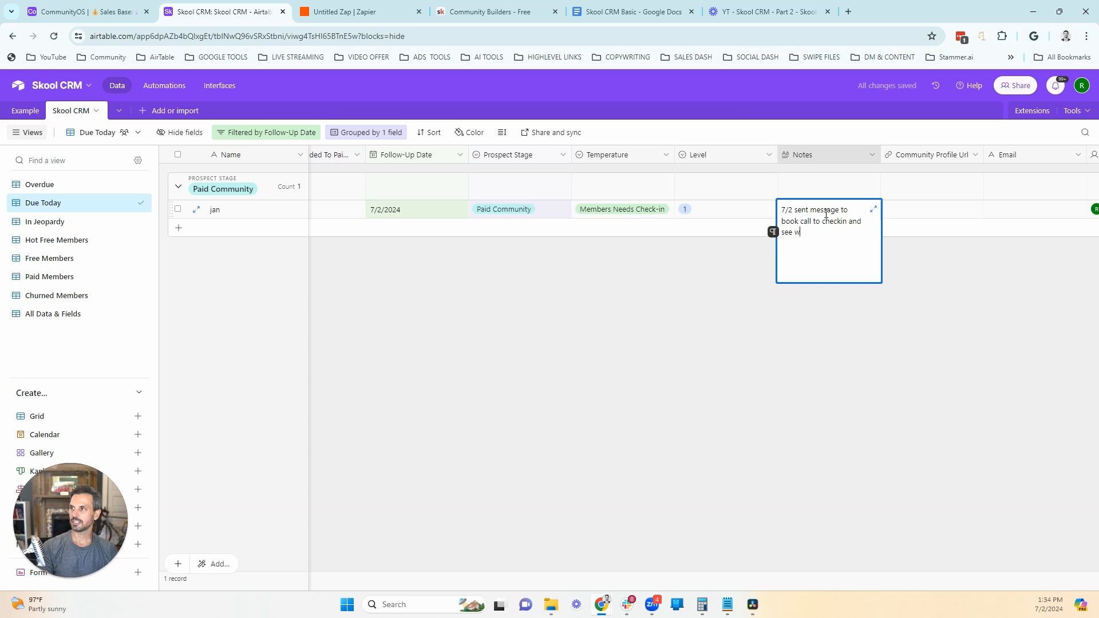
pyautogui.write('hat we need to do to retain')
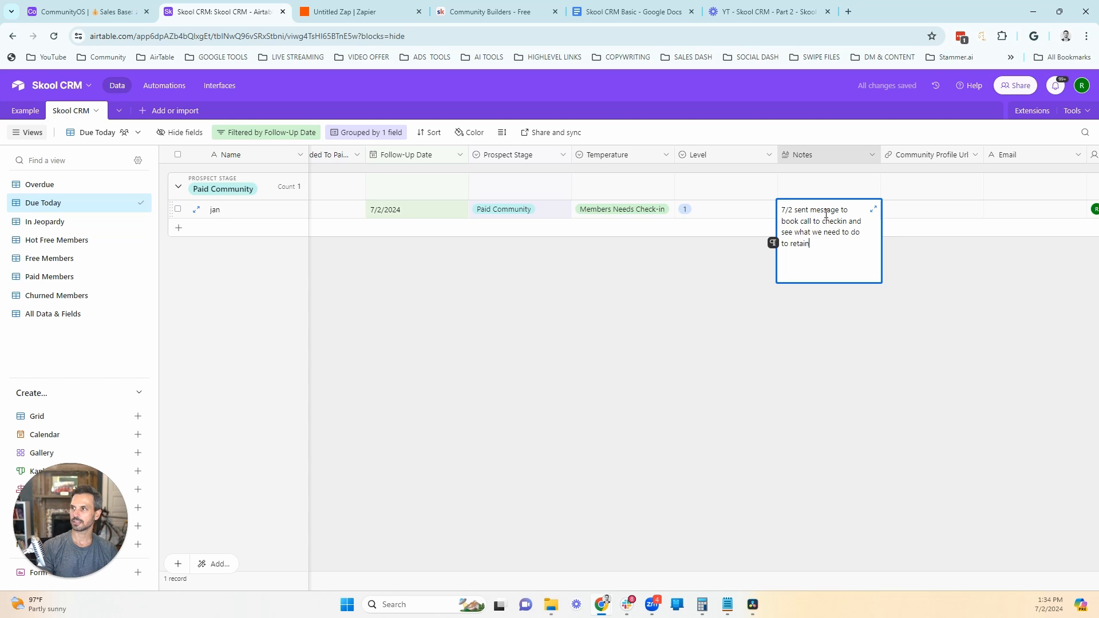
pyautogui.doubleClick(440, 210)
pyautogui.click(456, 268)
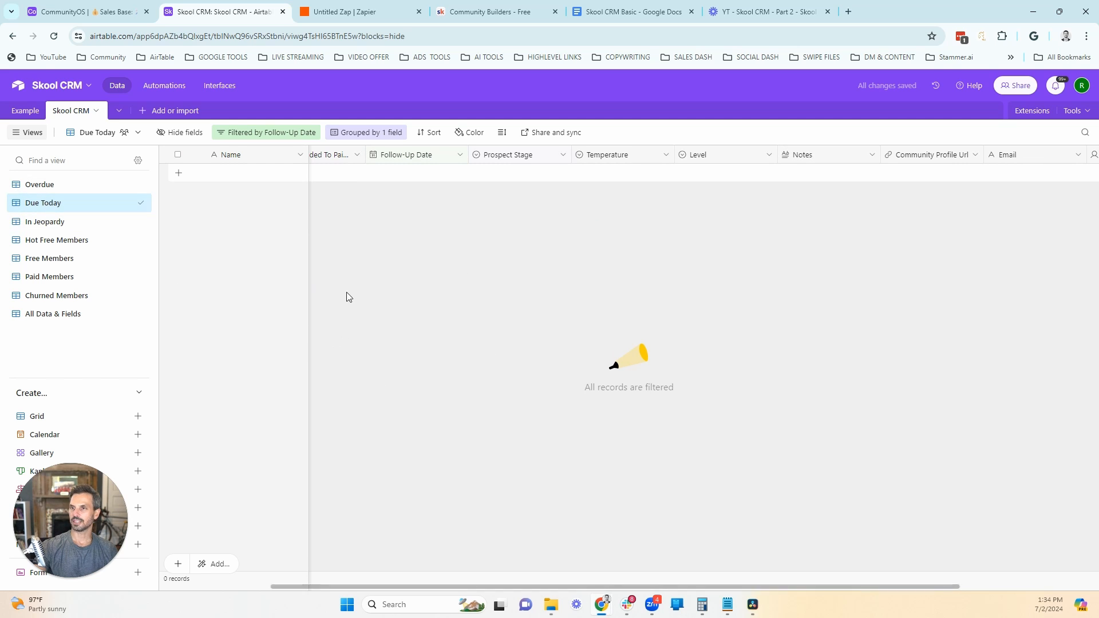
# Step: In the In Jeopardy view, add the note '7/2 sent message to book call to retain' to the Members Needs Check-in record and copy its text
pyautogui.click(52, 227)
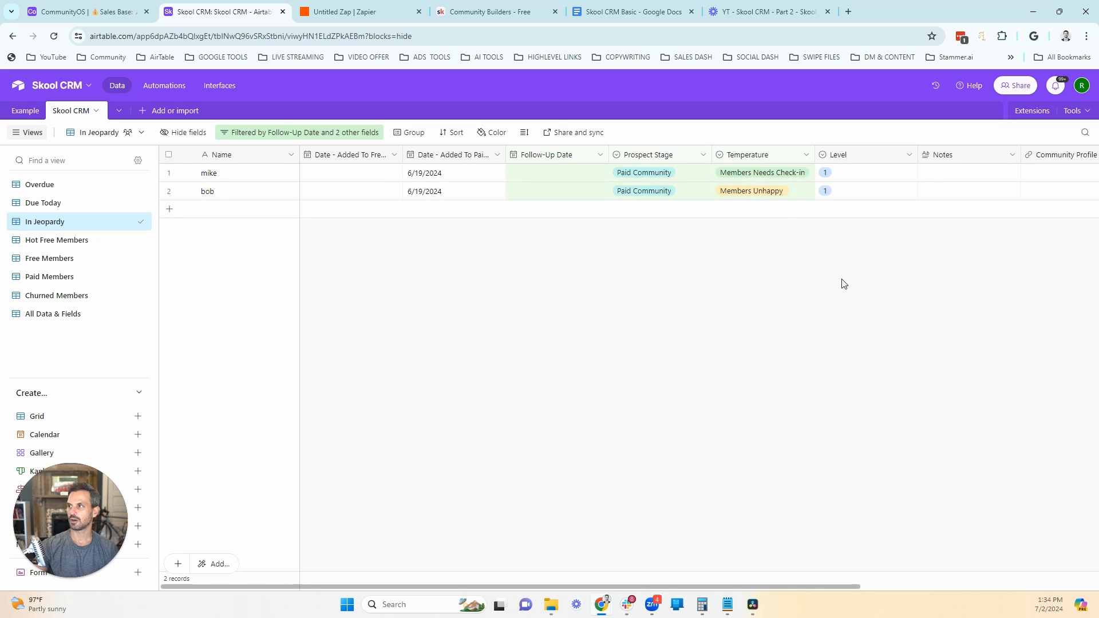
pyautogui.moveTo(829, 585); pyautogui.dragTo(912, 583)
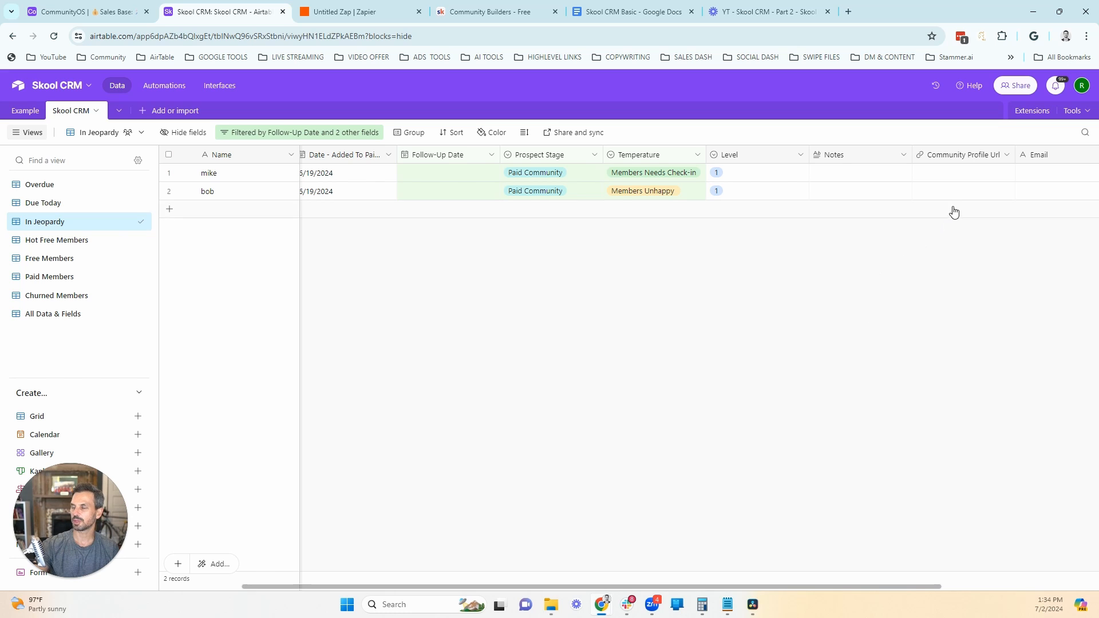
pyautogui.click(830, 176)
pyautogui.write('7/2 sent message to book call to retain')
pyautogui.hotkey('ctrl', 'shift', 'Left')
pyautogui.moveTo(828, 181); pyautogui.dragTo(806, 178)
pyautogui.hotkey('ctrl', 'c')
pyautogui.click(764, 434)
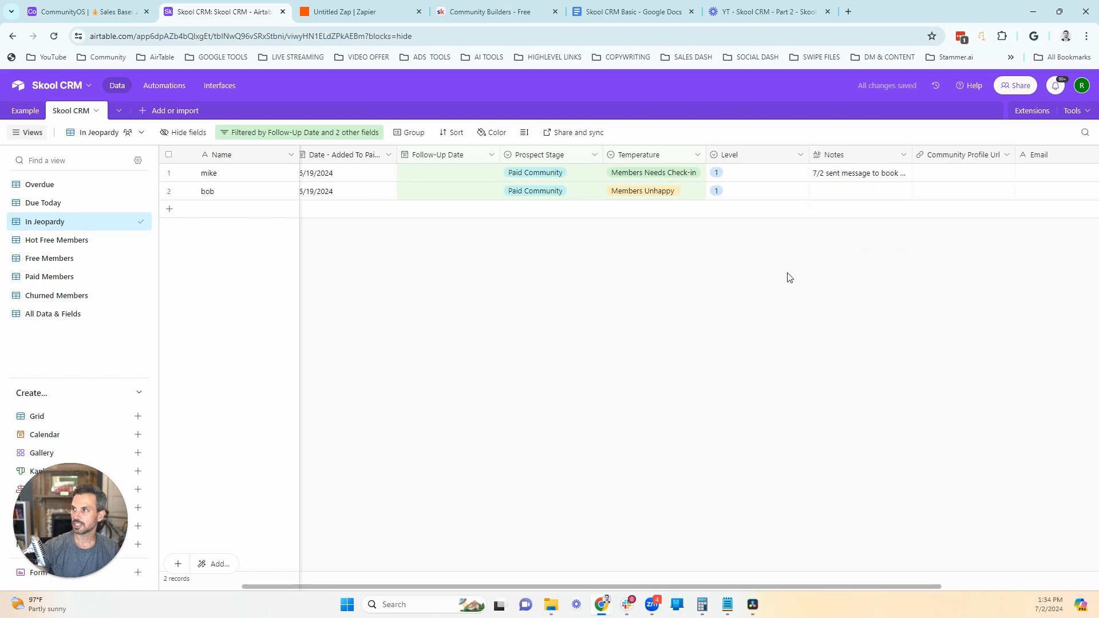
# Step: Paste the copied note into the Members Unhappy record's Notes and append '. RED ALERT do what you can to retain'
pyautogui.doubleClick(826, 193)
pyautogui.hotkey('ctrl', 'v')
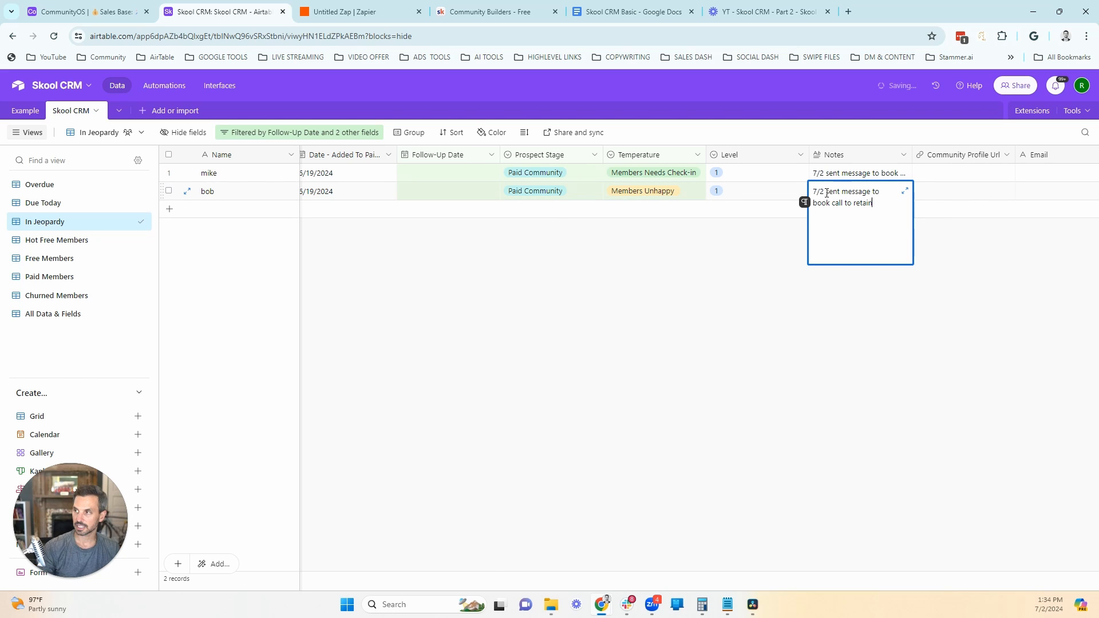
pyautogui.write('. RED')
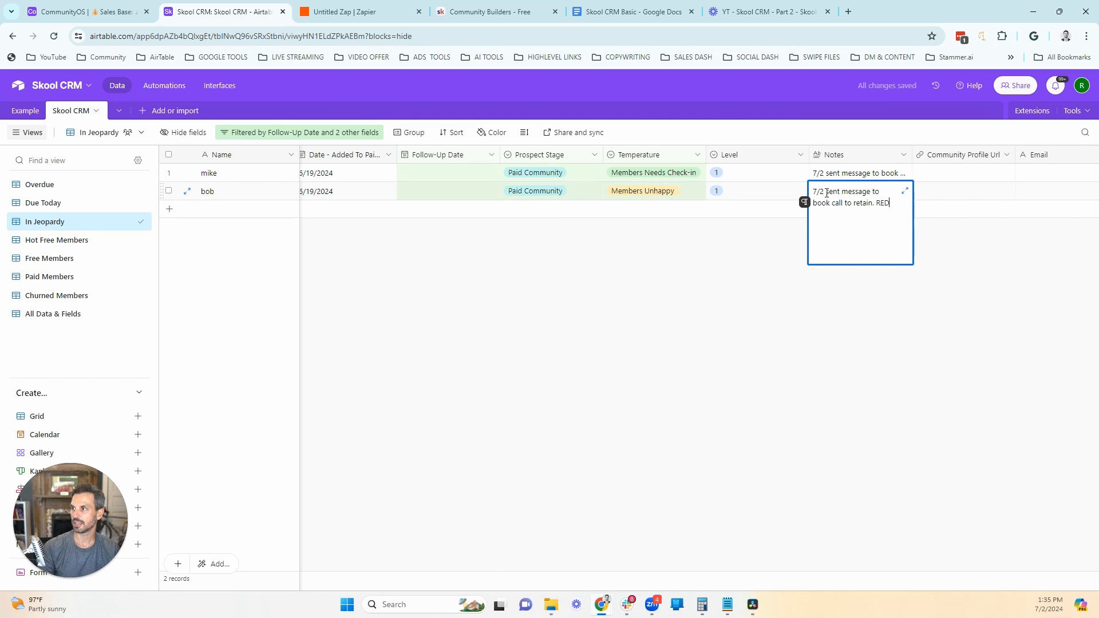
pyautogui.write(' ALERT do ')
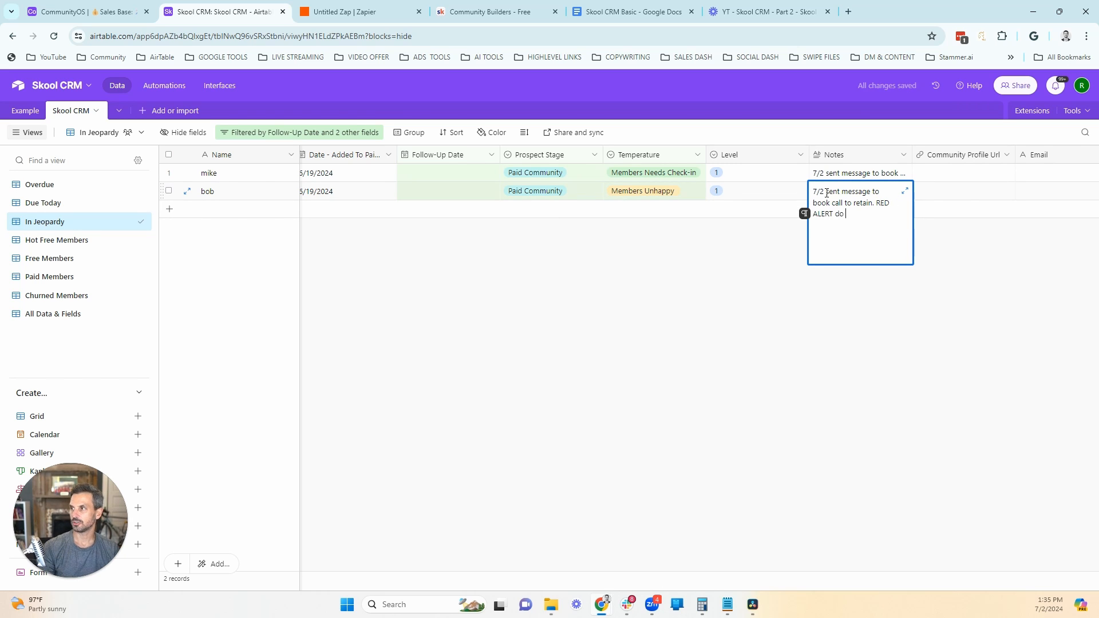
pyautogui.write('what you can t')
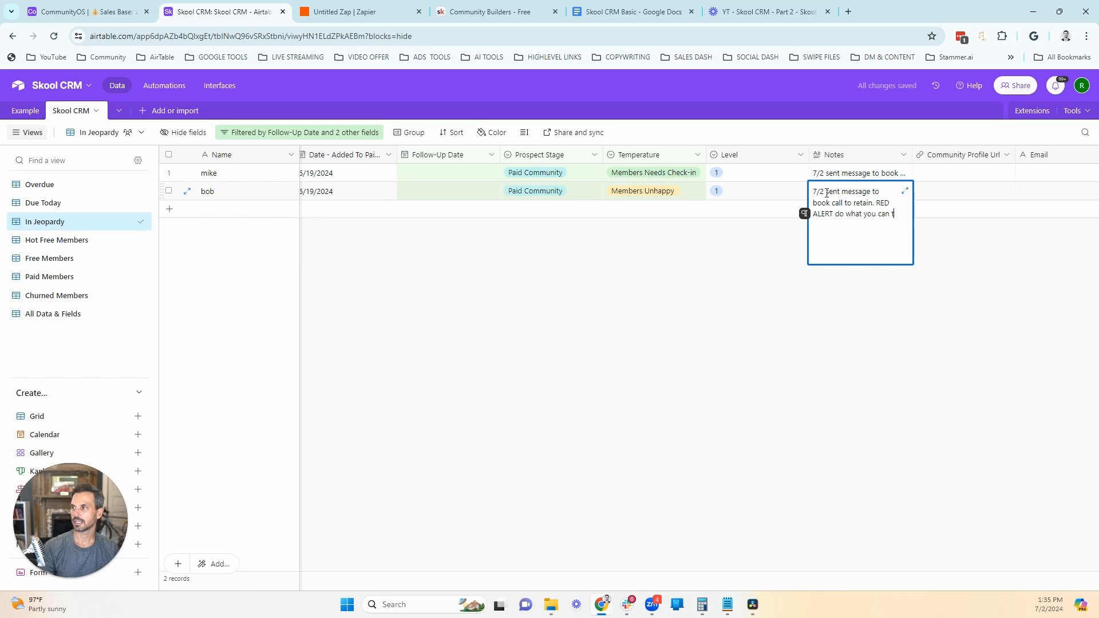
pyautogui.write('to retain')
pyautogui.click(800, 299)
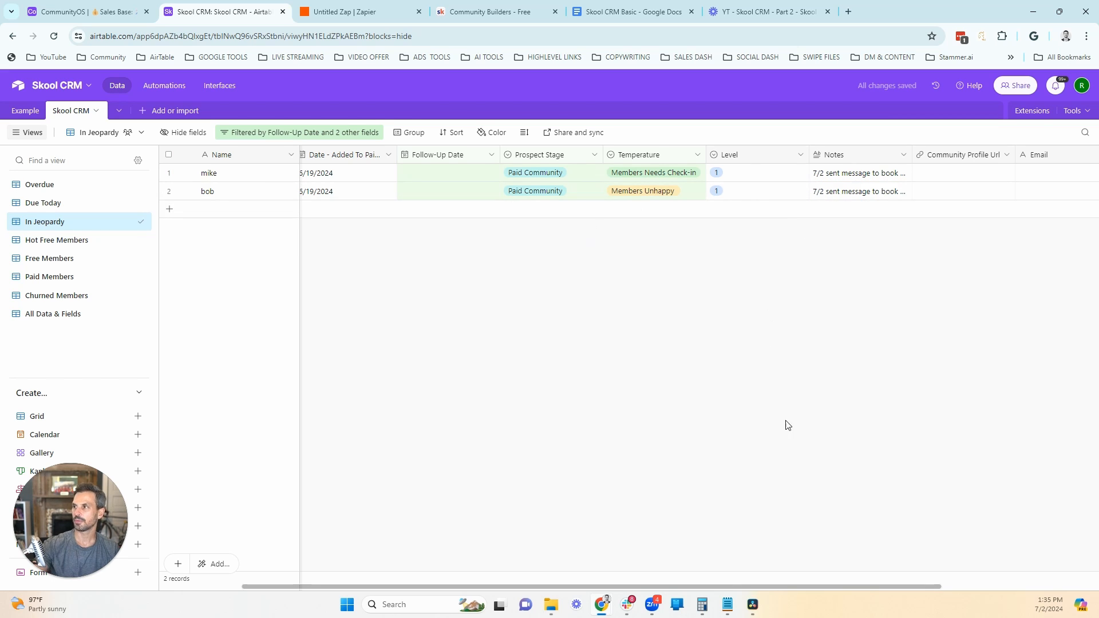
# Step: Set the Follow-Up Date of both In Jeopardy records to 7/4/2024
pyautogui.moveTo(808, 588); pyautogui.dragTo(728, 588)
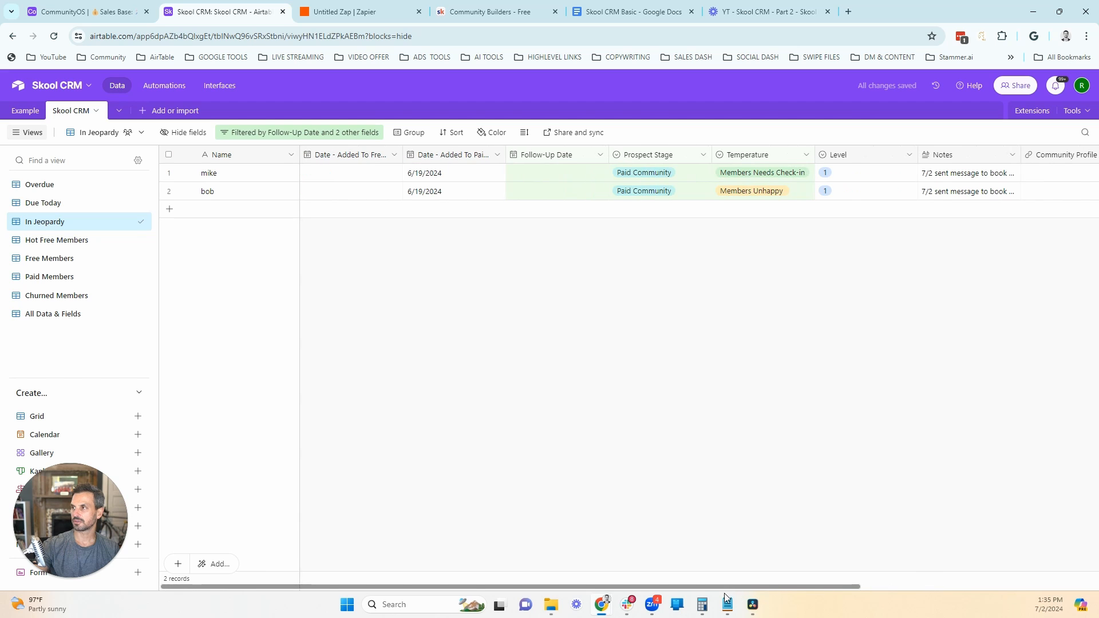
pyautogui.doubleClick(566, 178)
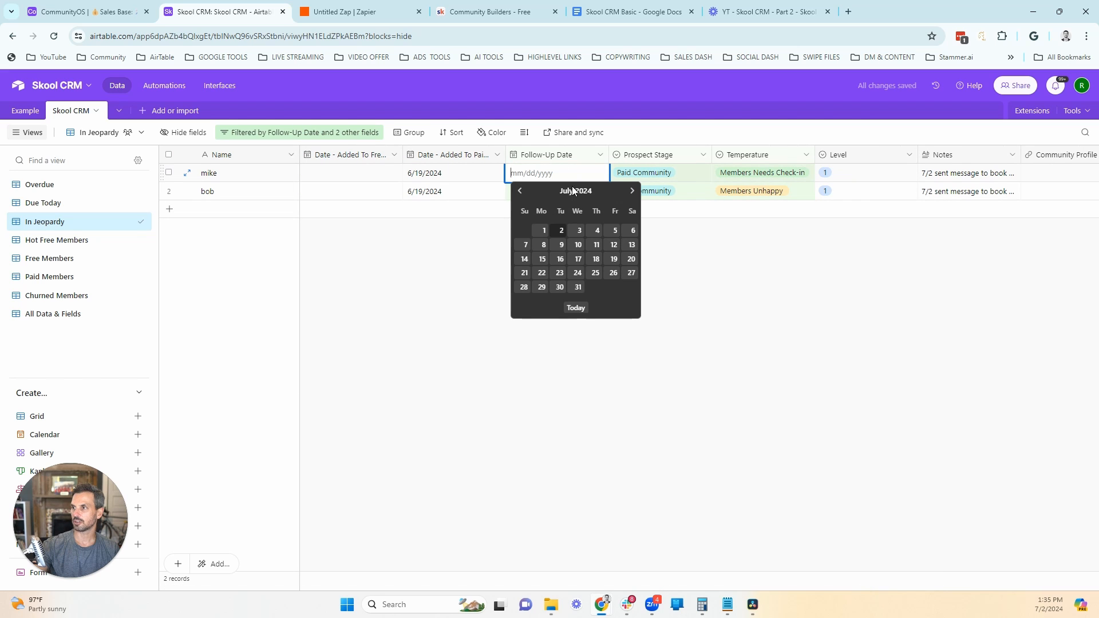
pyautogui.click(597, 231)
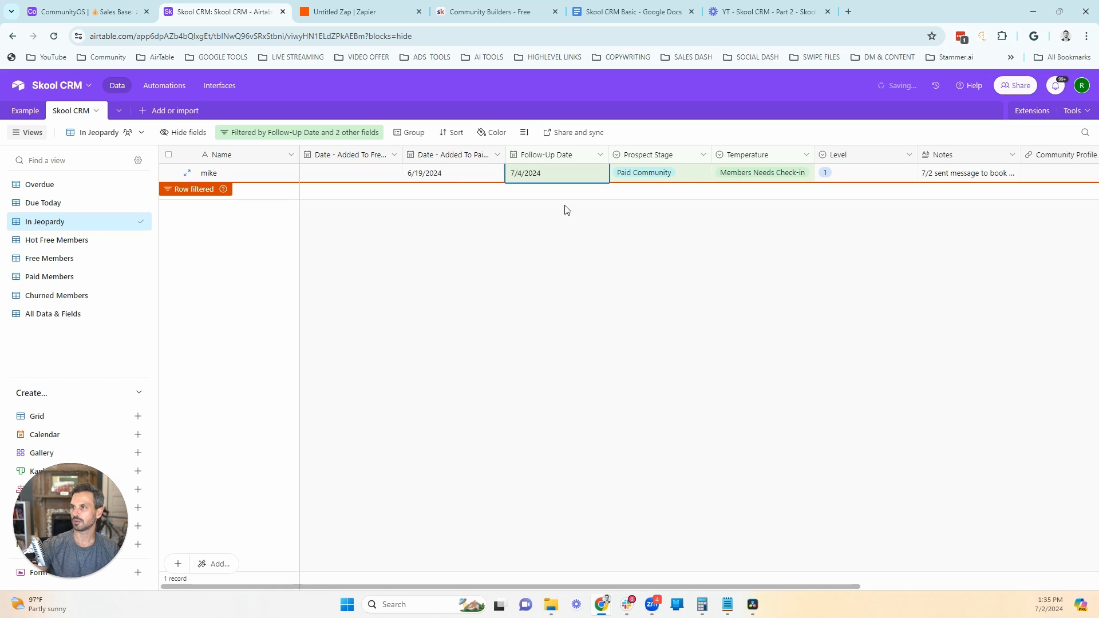
pyautogui.doubleClick(550, 180)
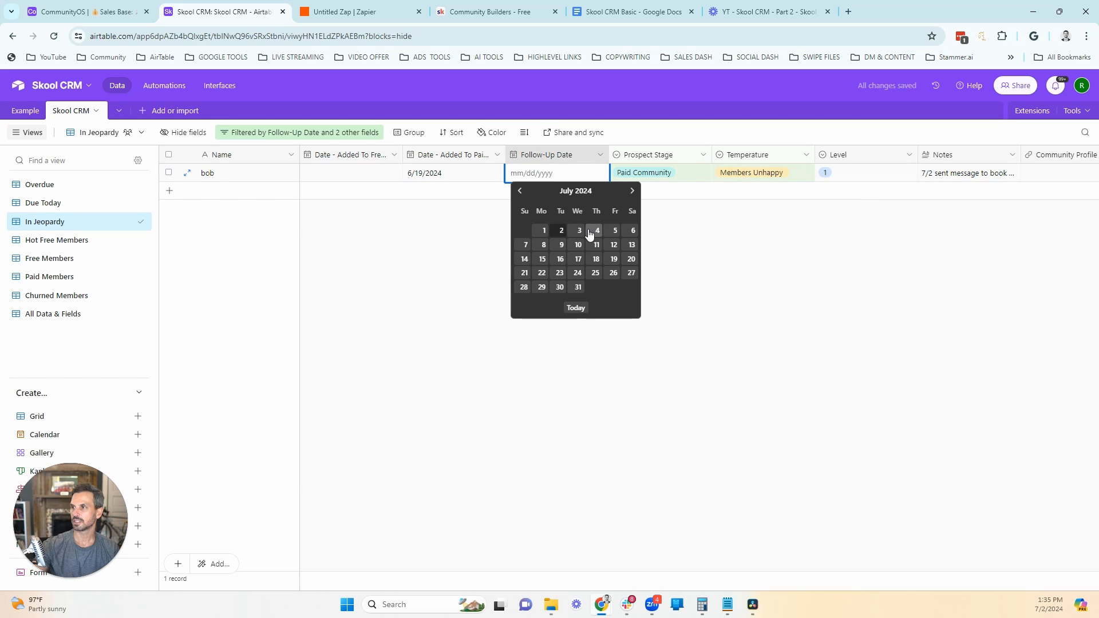
pyautogui.click(592, 232)
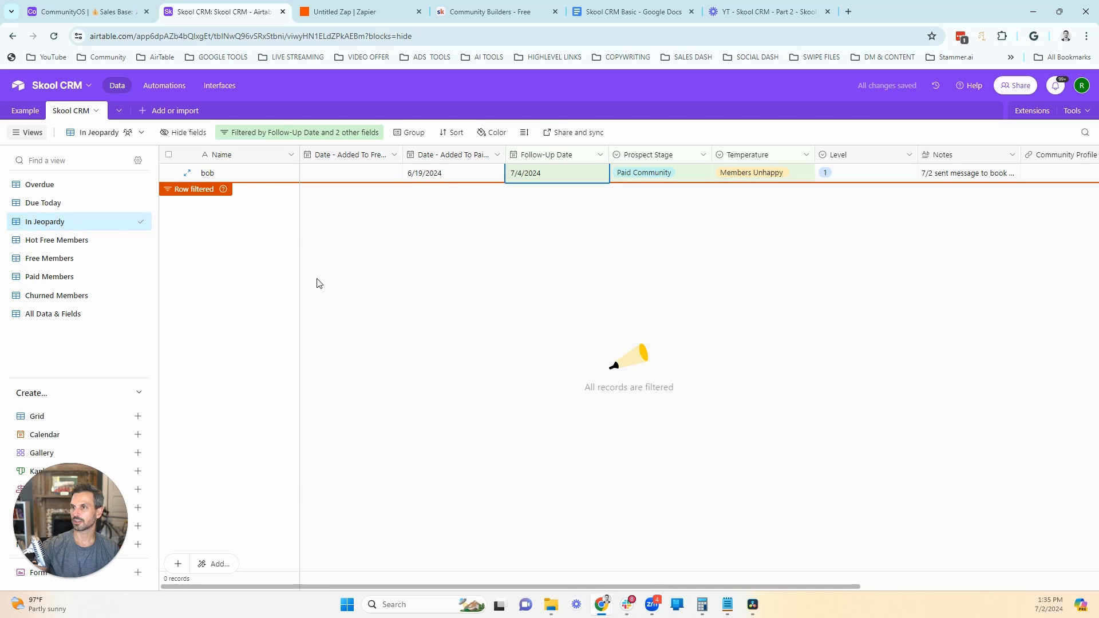
pyautogui.click(349, 286)
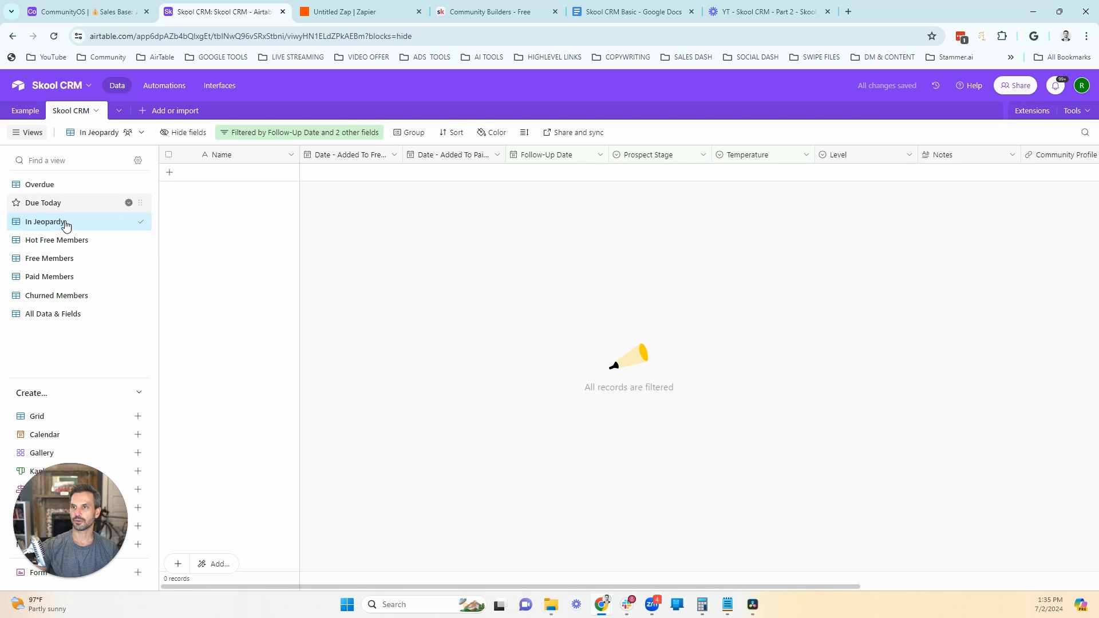
# Step: Review the Hot Free Members, Free Members and Paid Members views in turn
pyautogui.click(66, 240)
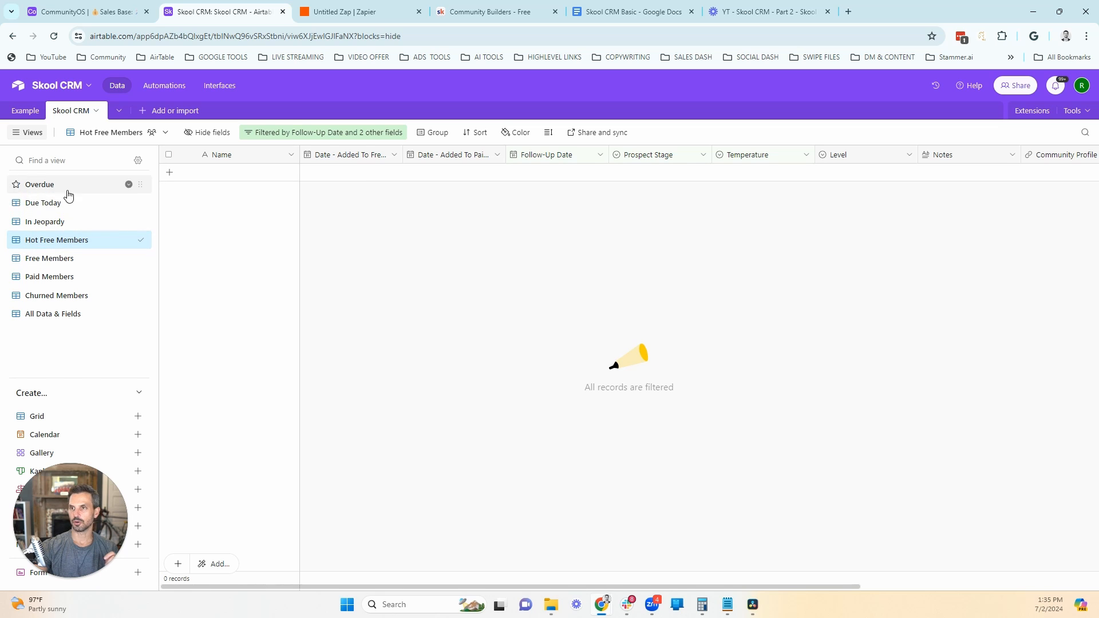
pyautogui.click(75, 263)
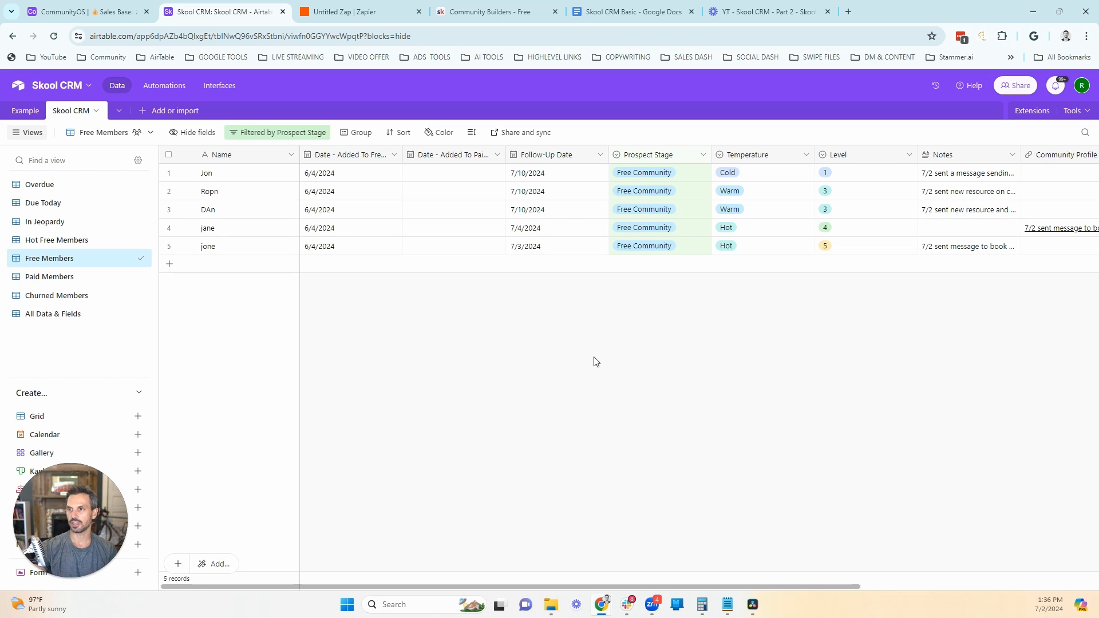
pyautogui.click(49, 277)
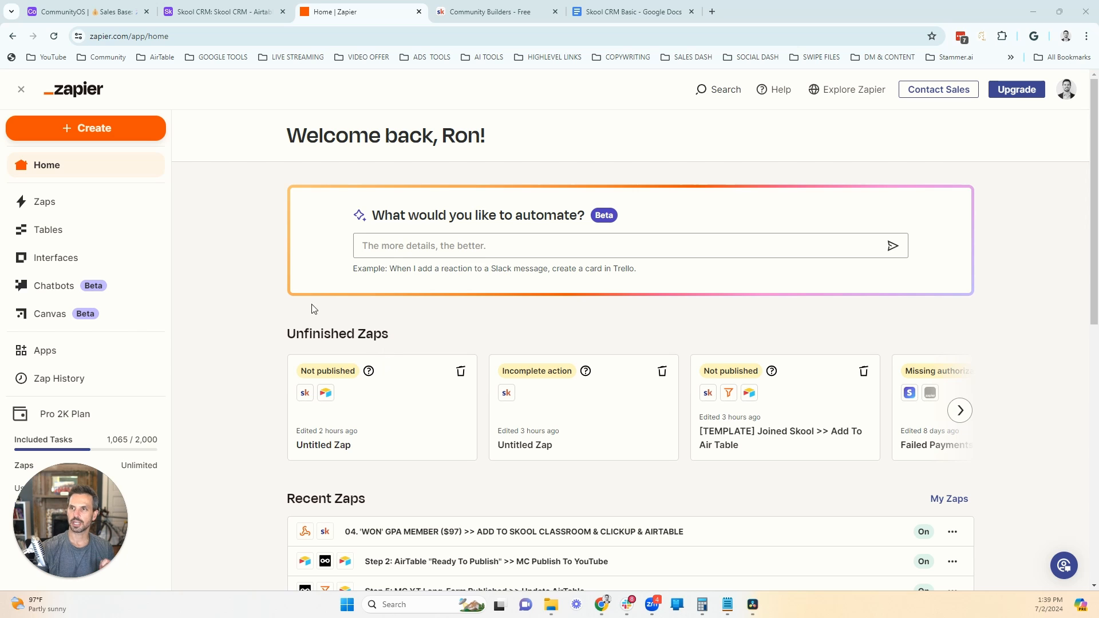
# Step: In Zapier, create a new Zap with Skool as the trigger app and Answered Membership Questions as its event, and continue to the account setup
pyautogui.click(125, 130)
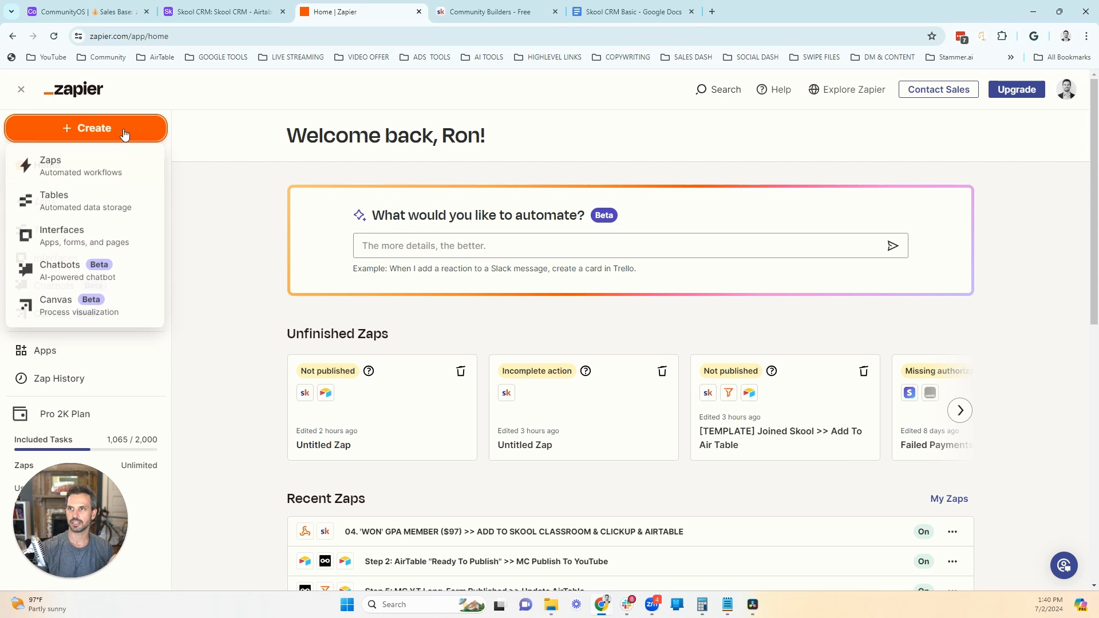
pyautogui.click(55, 166)
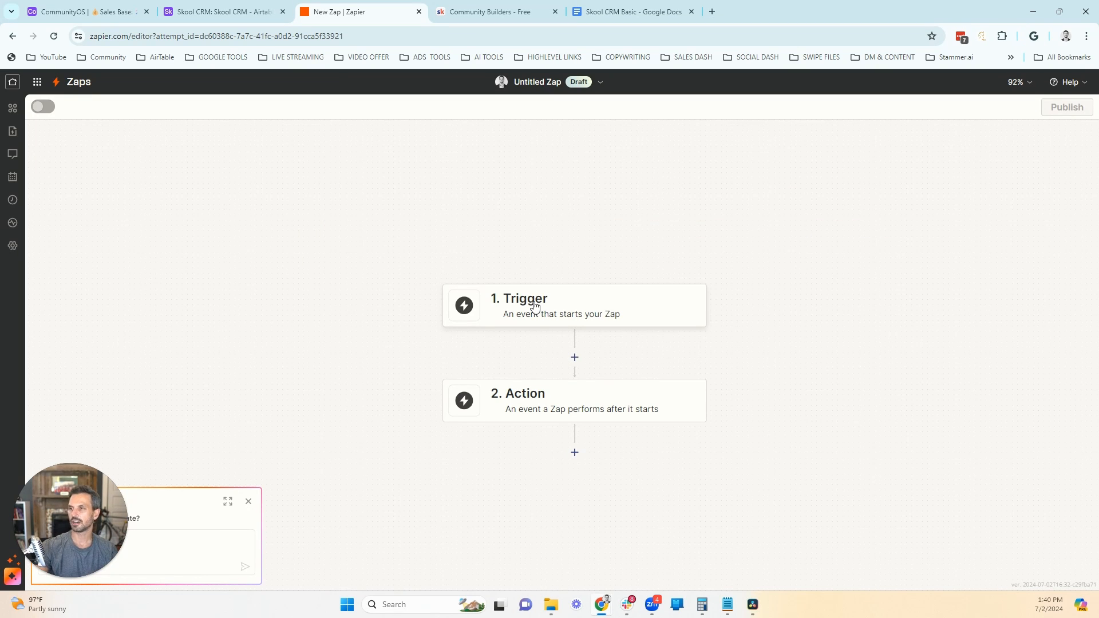
pyautogui.click(537, 308)
pyautogui.write('sko')
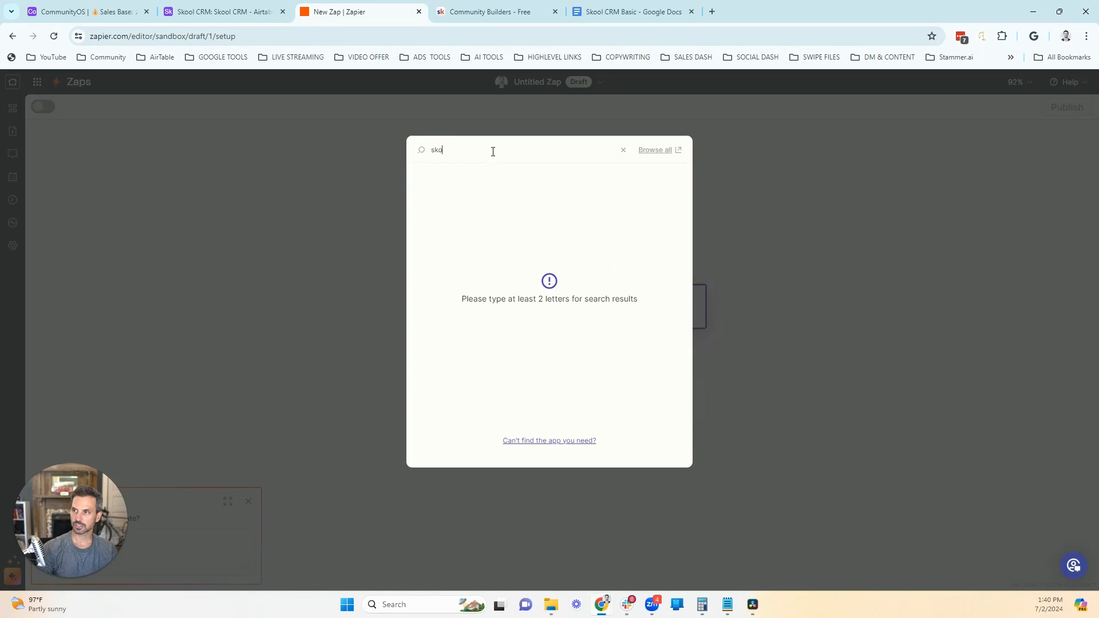
pyautogui.click(639, 280)
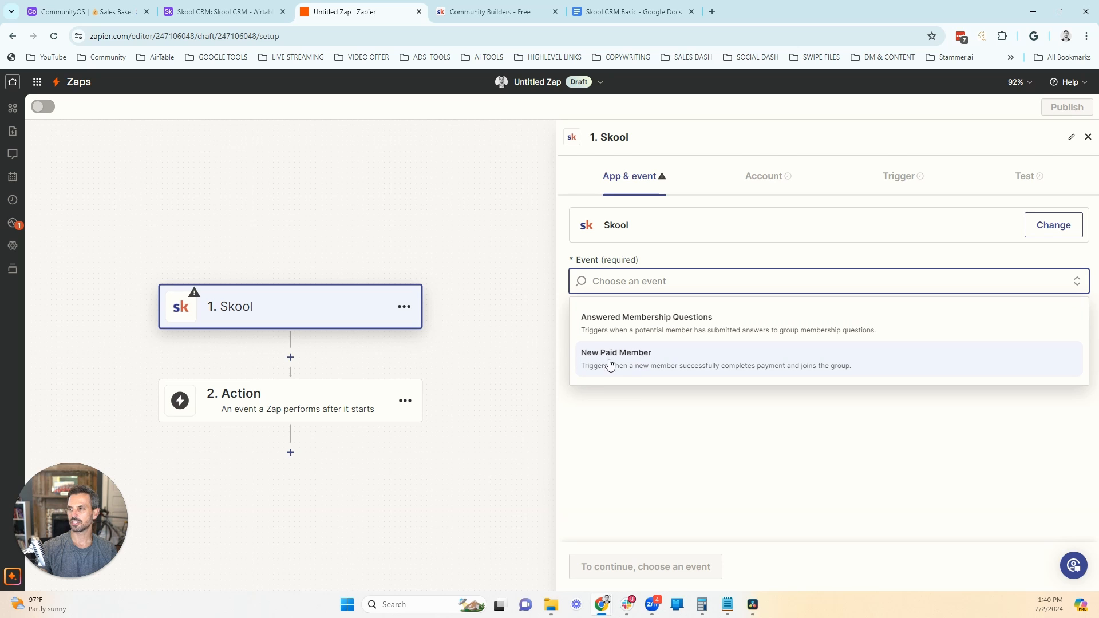
pyautogui.click(657, 335)
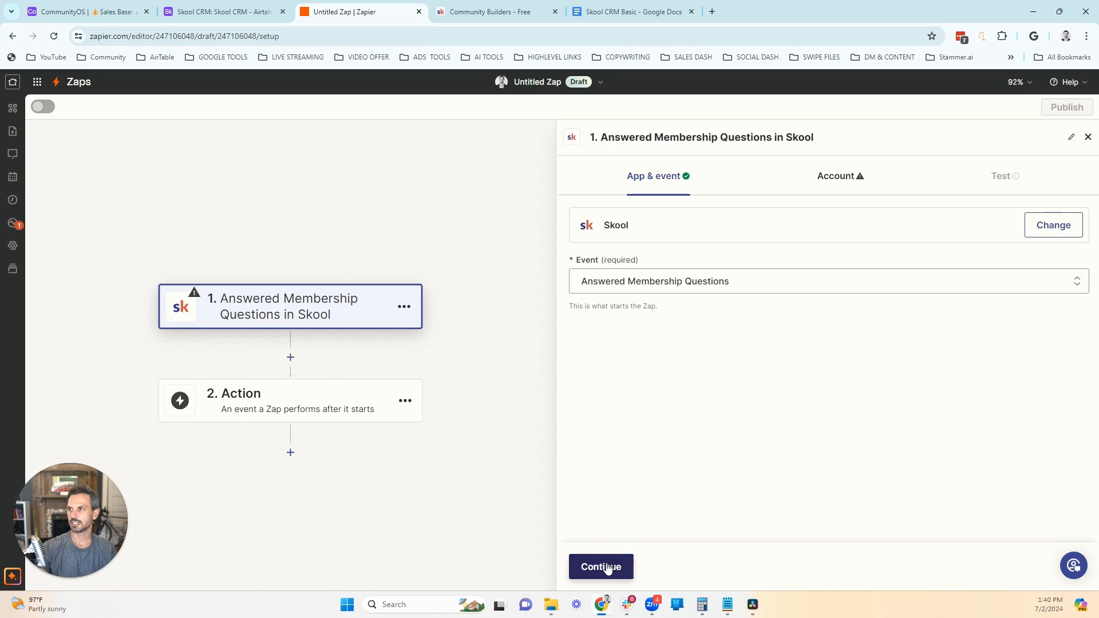
pyautogui.click(605, 567)
# Step: Start connecting a new Skool account and fill in its Group URL with group-profits, copied from the Community Builders - Free group's address
pyautogui.click(1025, 239)
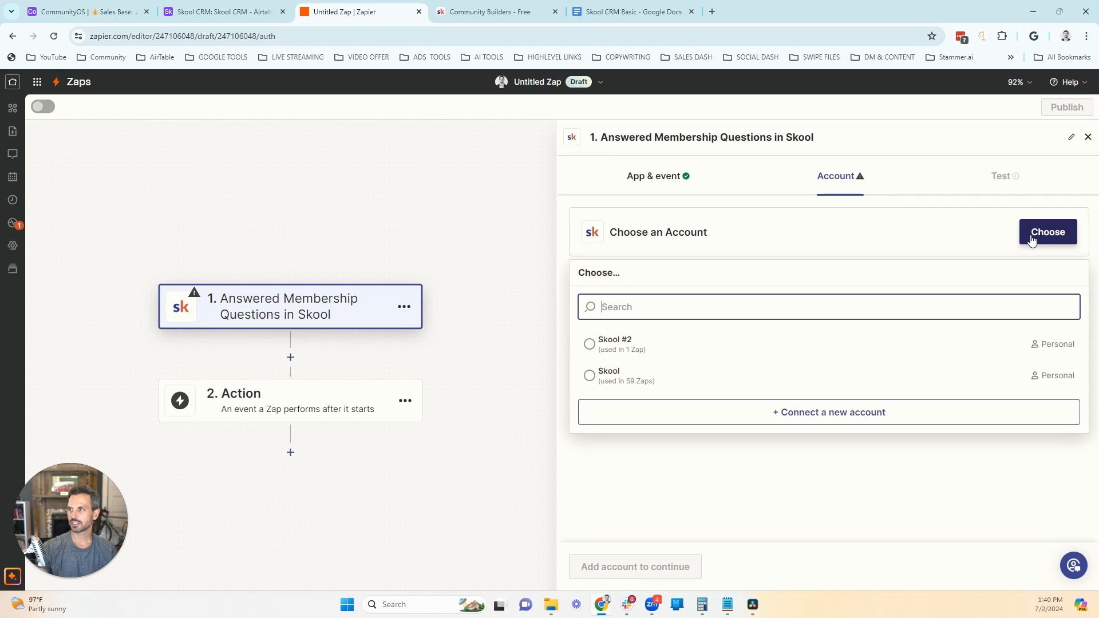
pyautogui.click(792, 416)
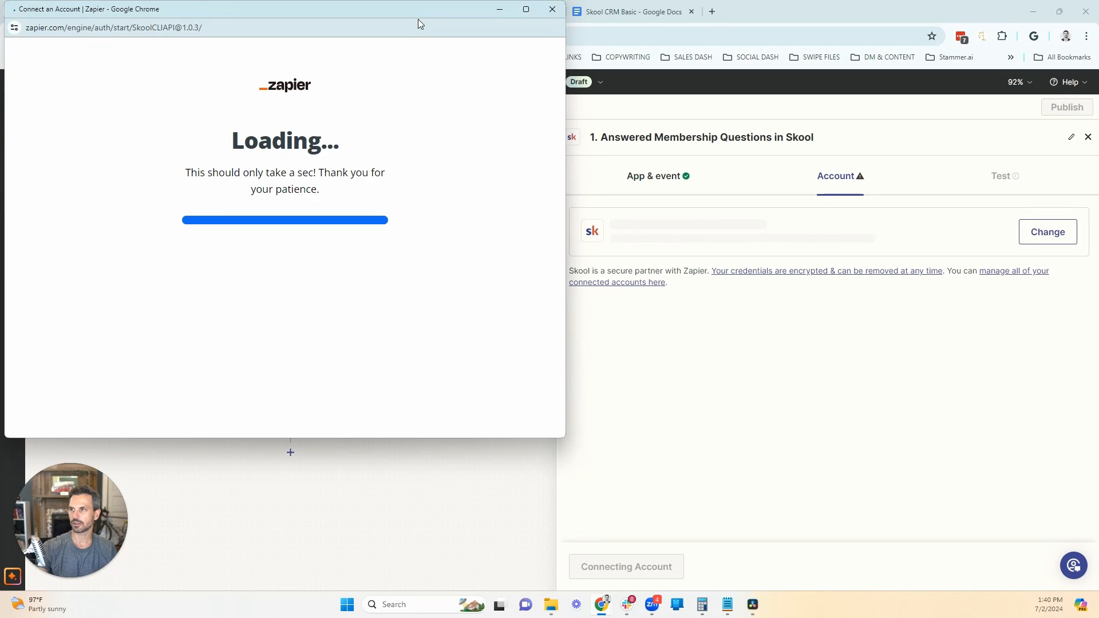
pyautogui.moveTo(422, 15); pyautogui.dragTo(489, 29)
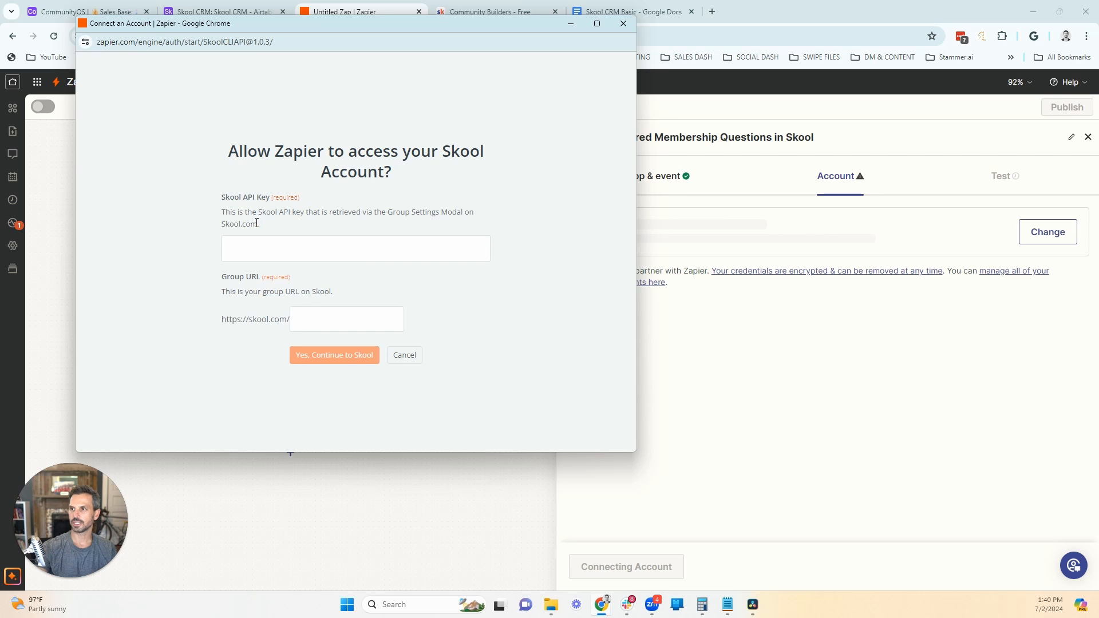
pyautogui.click(469, 14)
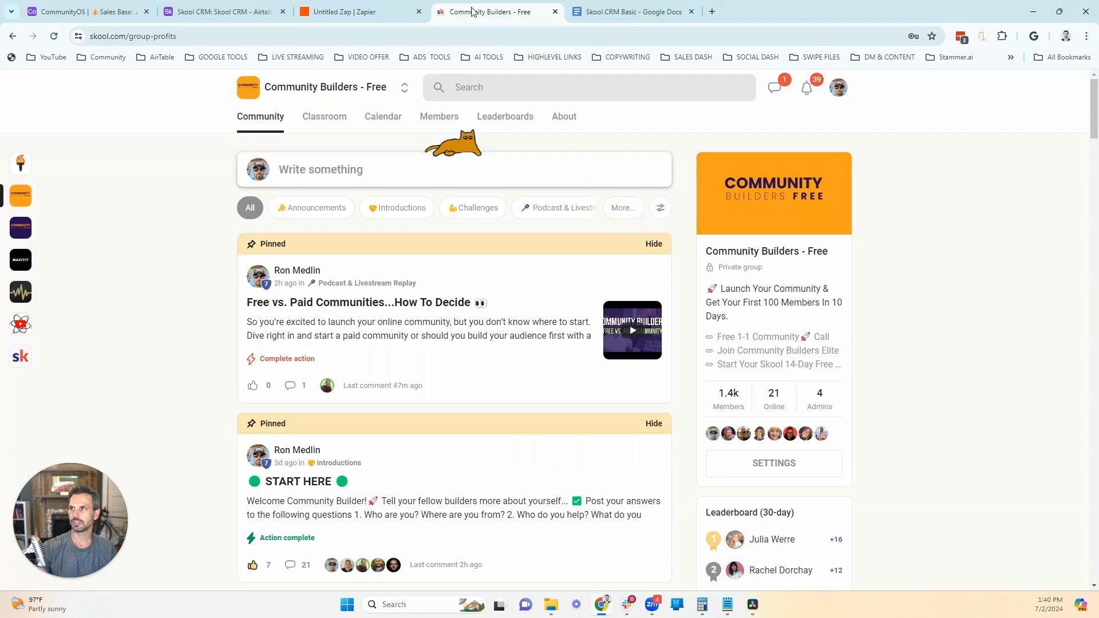
pyautogui.click(212, 36)
pyautogui.moveTo(212, 36); pyautogui.dragTo(127, 35)
pyautogui.rightClick(185, 39)
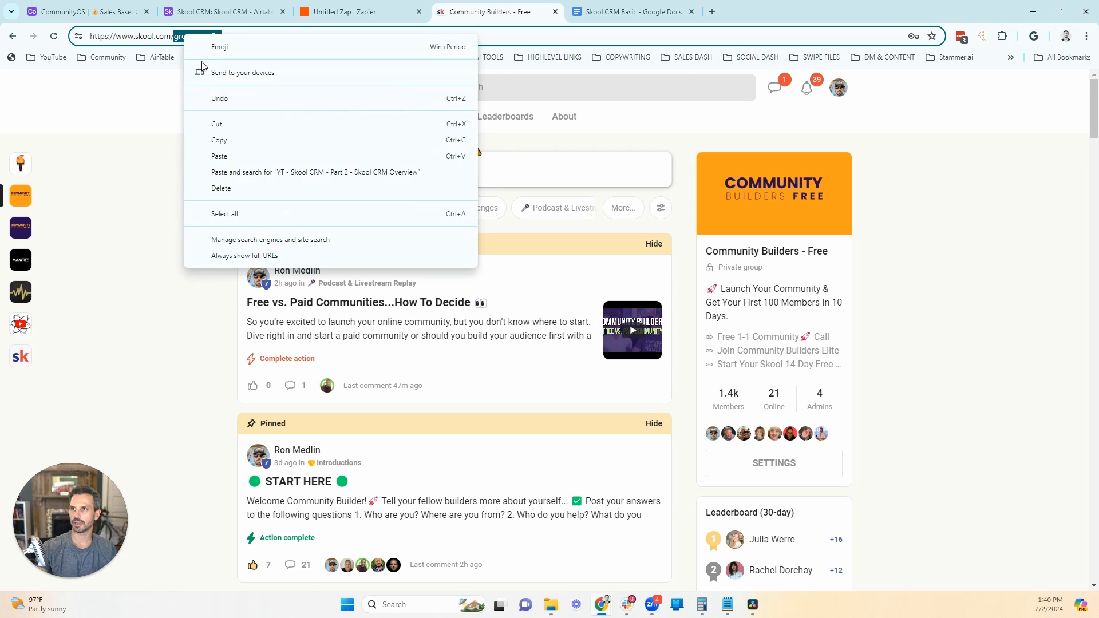
pyautogui.click(217, 132)
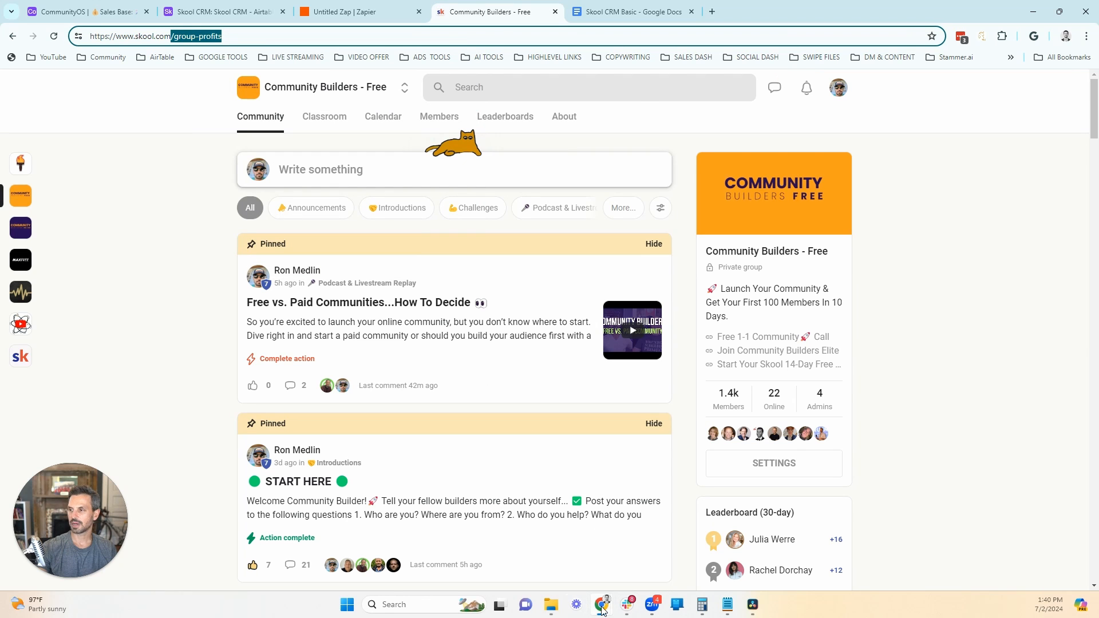
pyautogui.moveTo(603, 610)
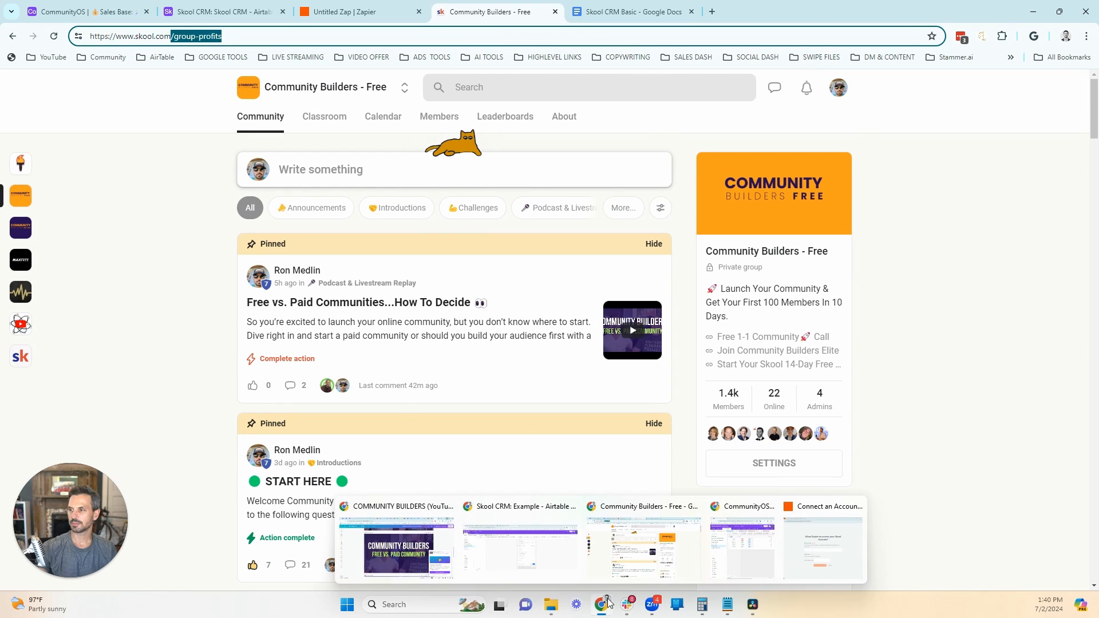
pyautogui.click(785, 549)
pyautogui.click(1024, 182)
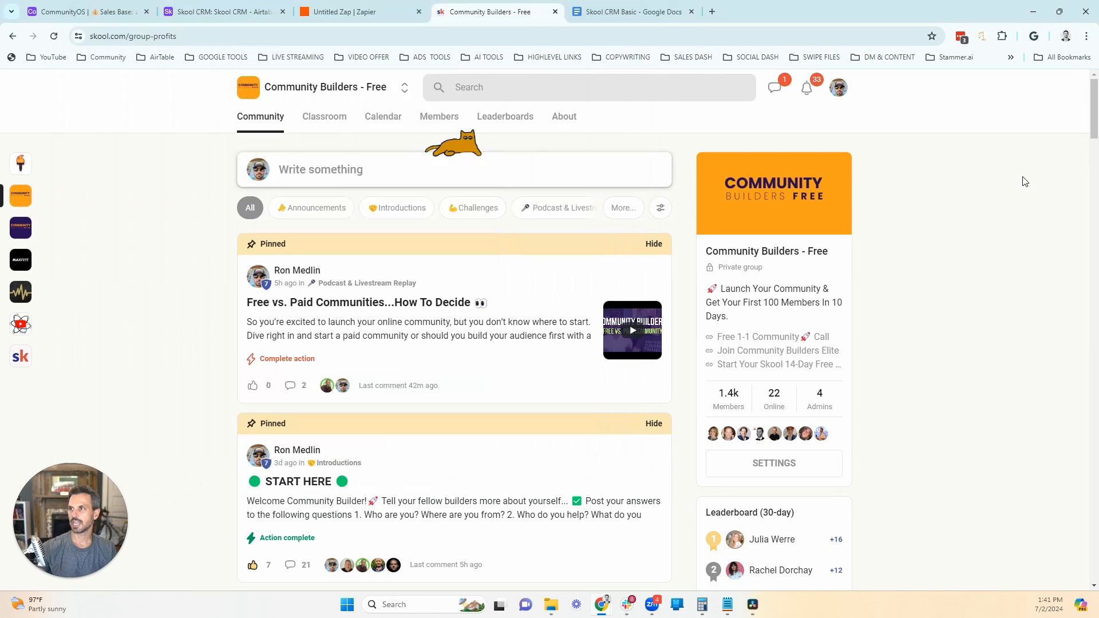
# Step: In the Community Builders - Free group settings, examine the Zapier integration plugin where the API key is provided
pyautogui.click(766, 473)
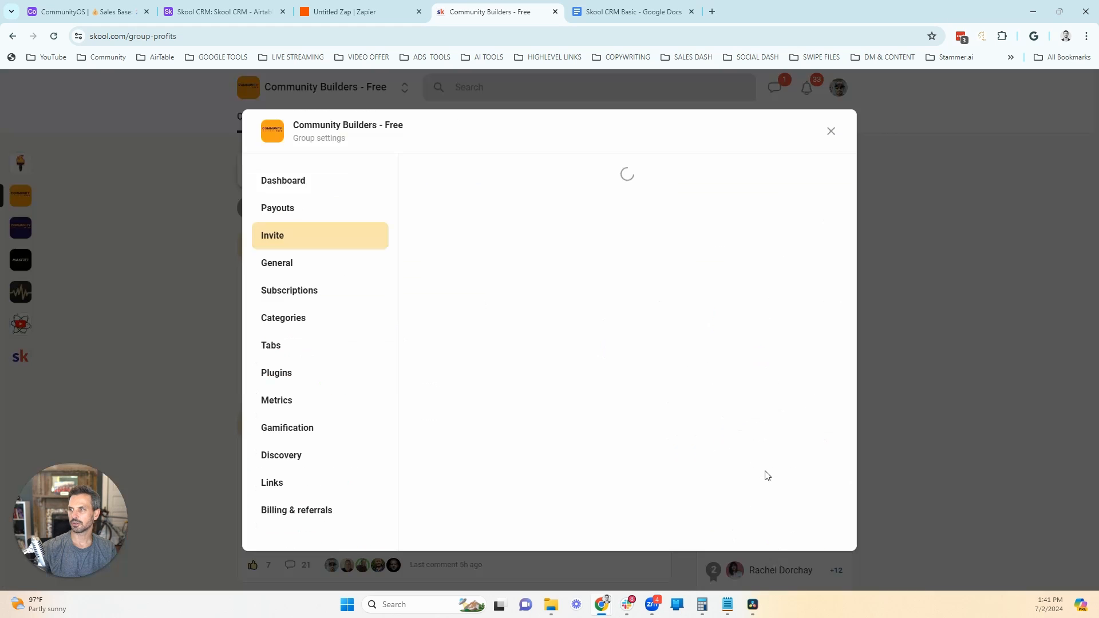
pyautogui.click(288, 372)
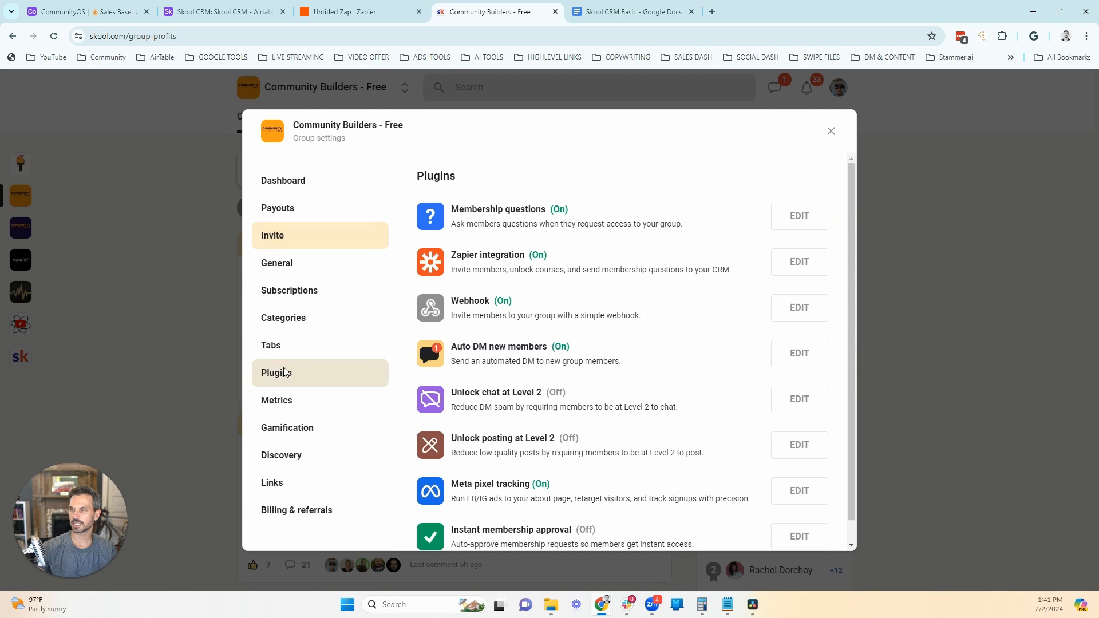
pyautogui.click(787, 262)
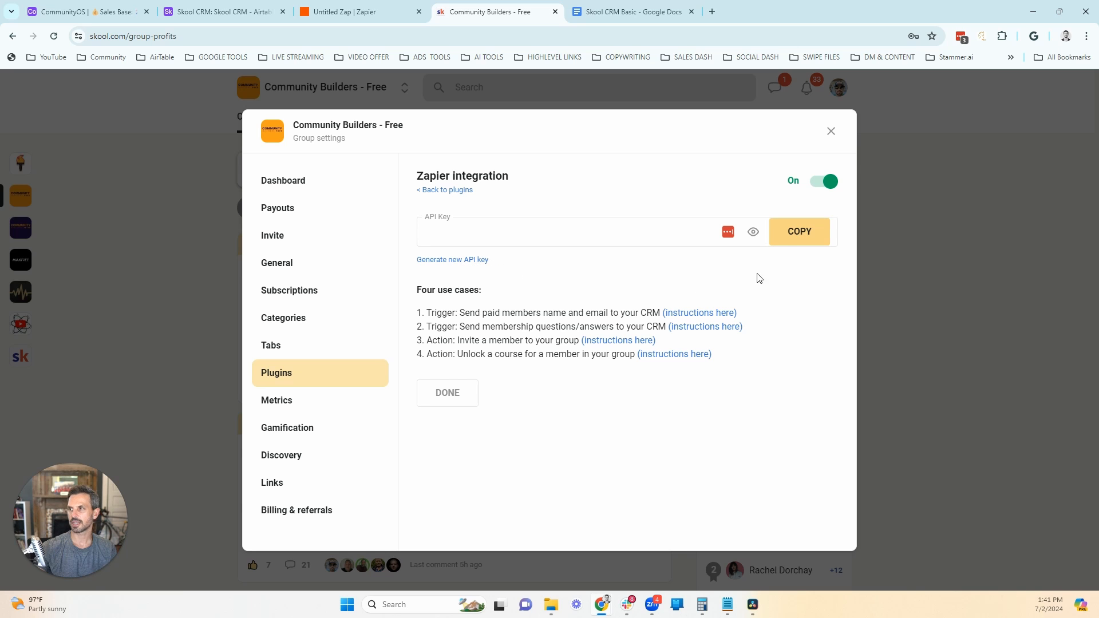
pyautogui.click(830, 132)
# Step: Return to the Zapier connection form and abandon connecting the new Skool account
pyautogui.moveTo(602, 604)
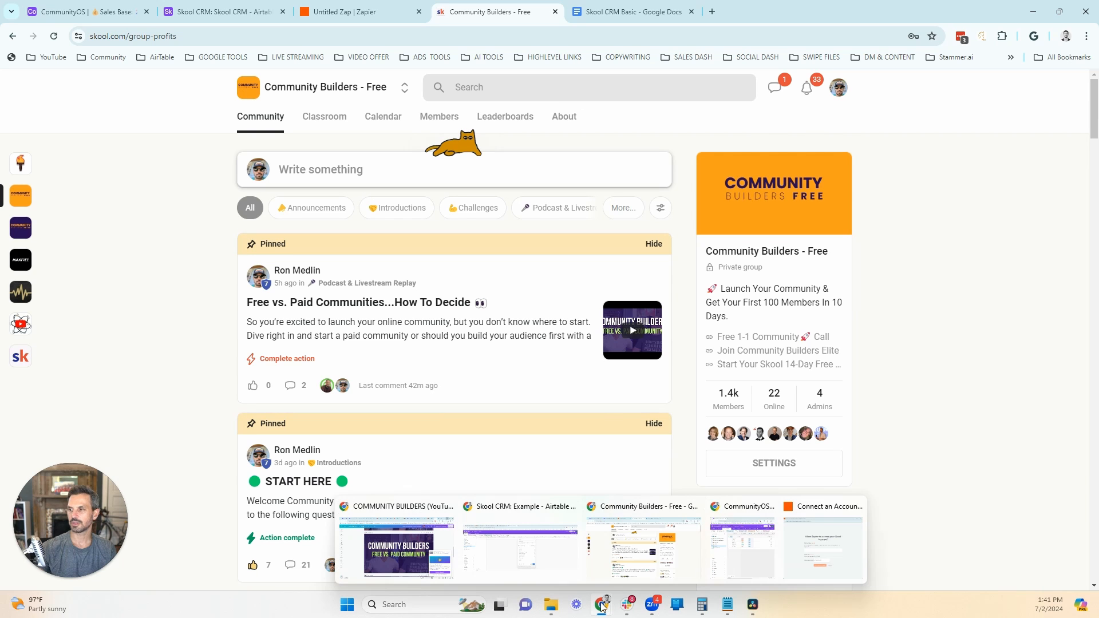
pyautogui.click(847, 521)
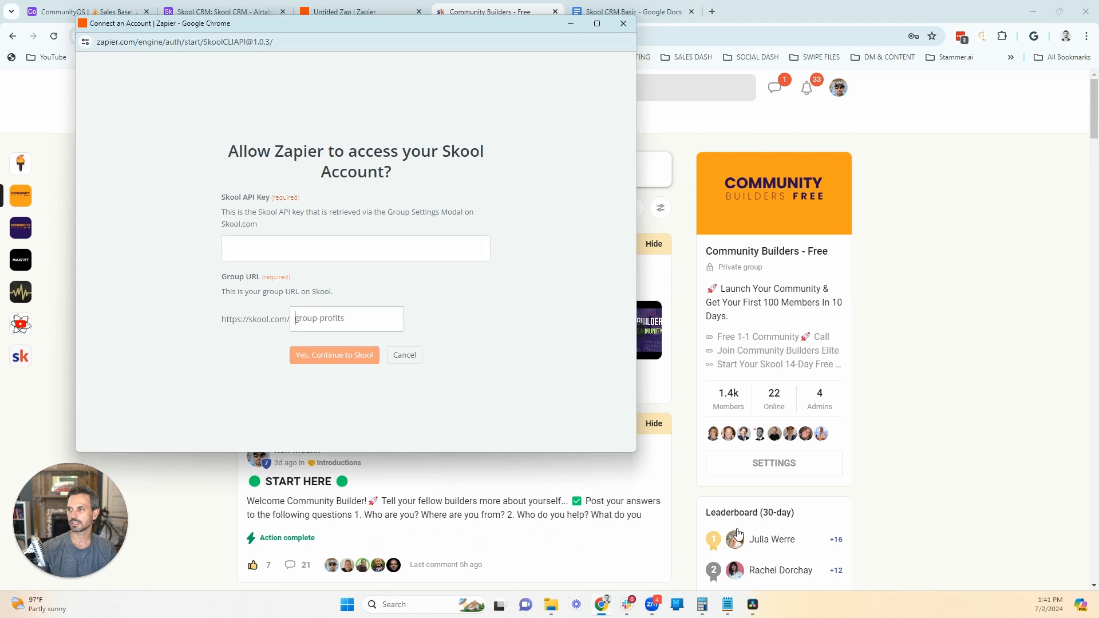
pyautogui.click(623, 23)
# Step: Use the existing Skool account (used in 59 Zaps) for the trigger, test it, and continue with the Answers C record
pyautogui.click(1036, 240)
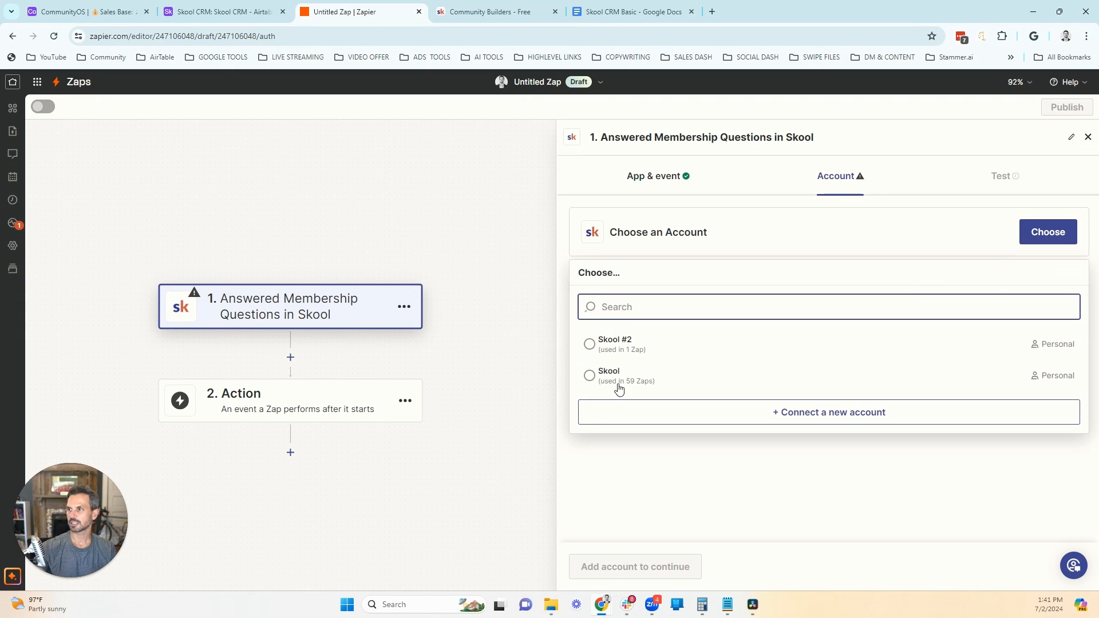
pyautogui.click(601, 379)
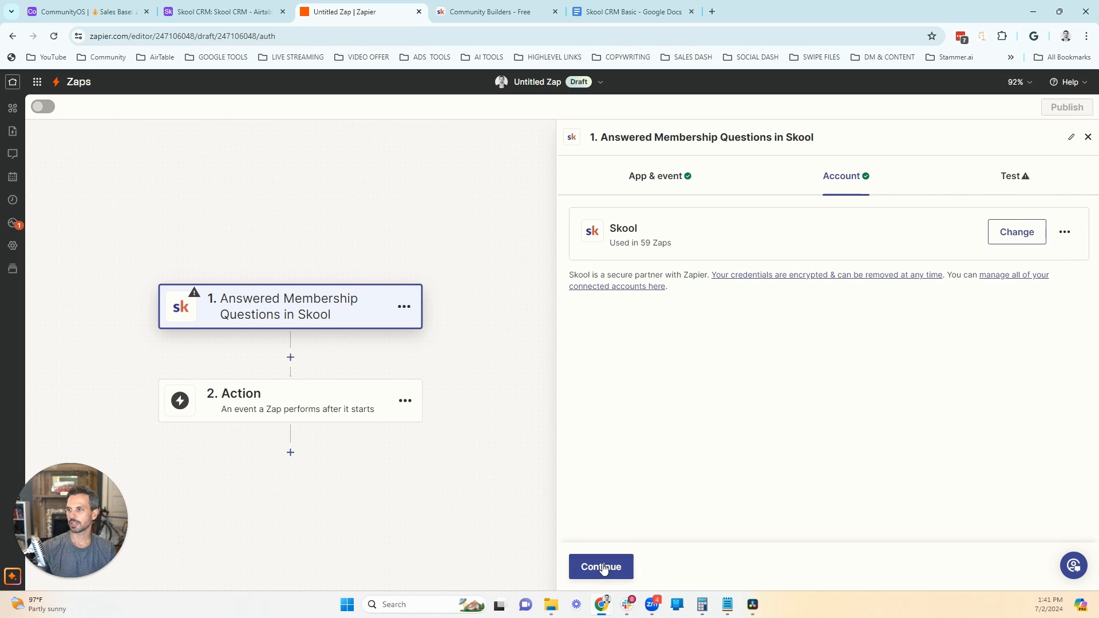
pyautogui.click(605, 566)
pyautogui.click(809, 346)
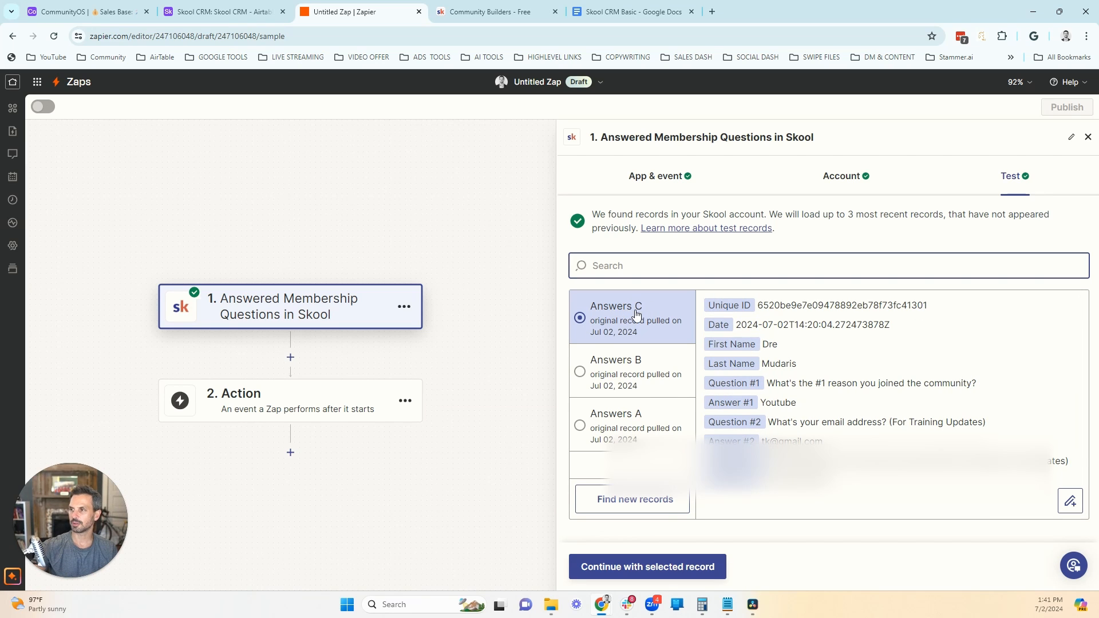
pyautogui.click(658, 569)
# Step: Set Airtable as the action app with the Create or Update Record event and continue to its account setup
pyautogui.write('air')
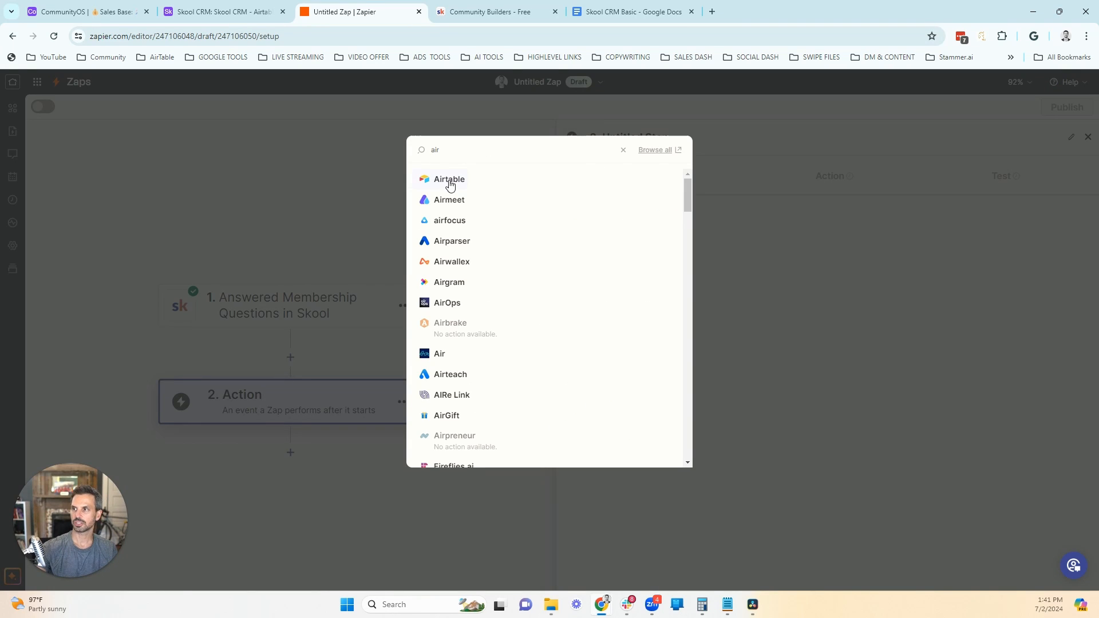
pyautogui.click(450, 181)
pyautogui.click(638, 275)
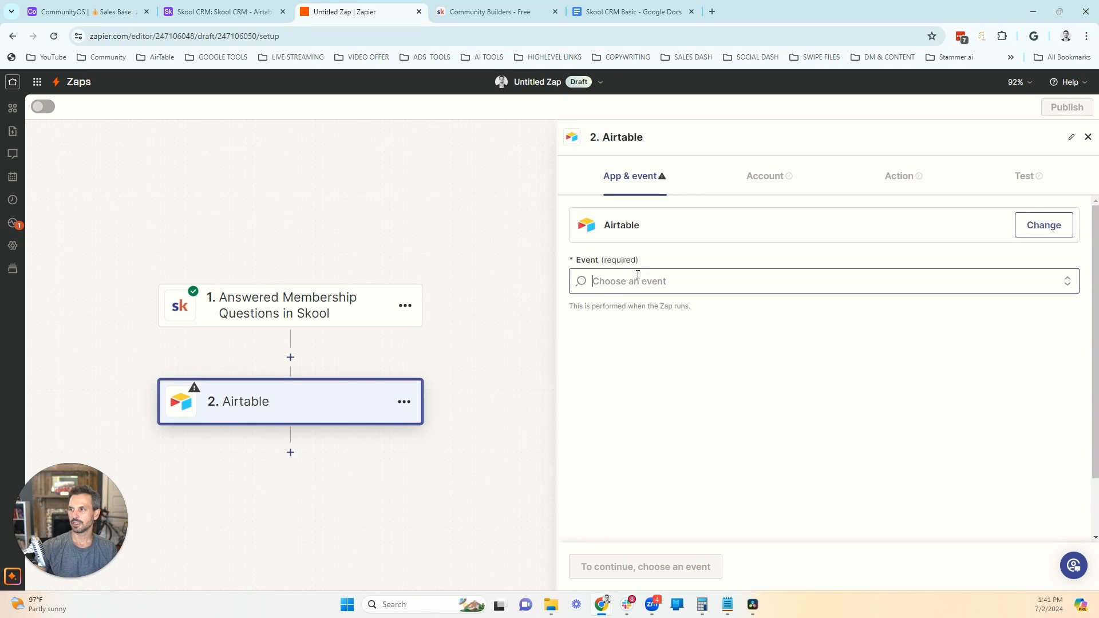
pyautogui.click(635, 371)
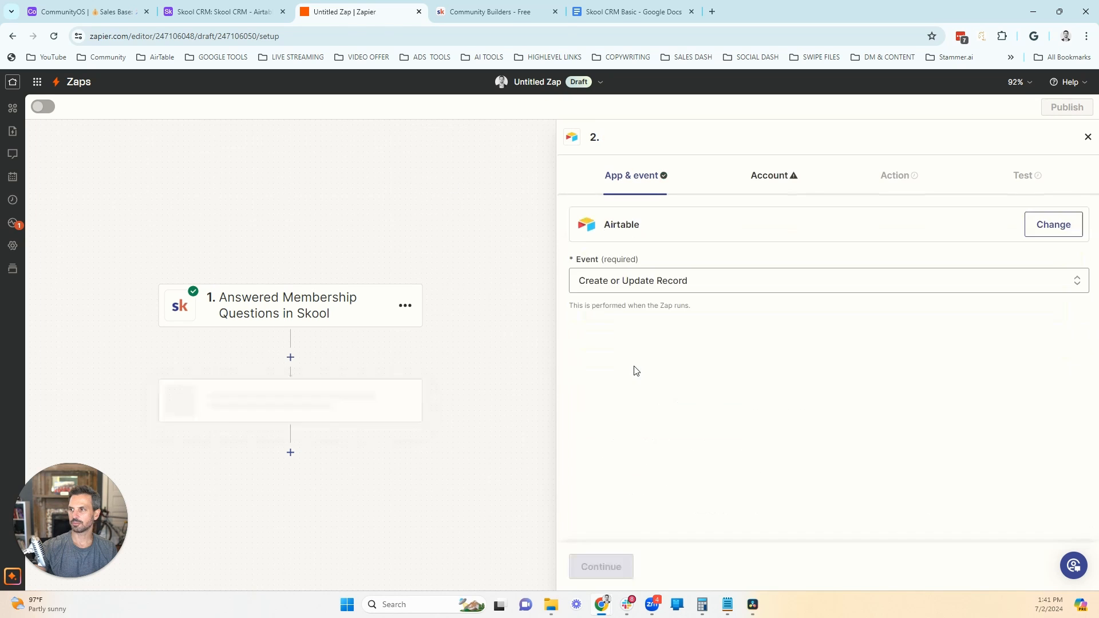
pyautogui.click(601, 566)
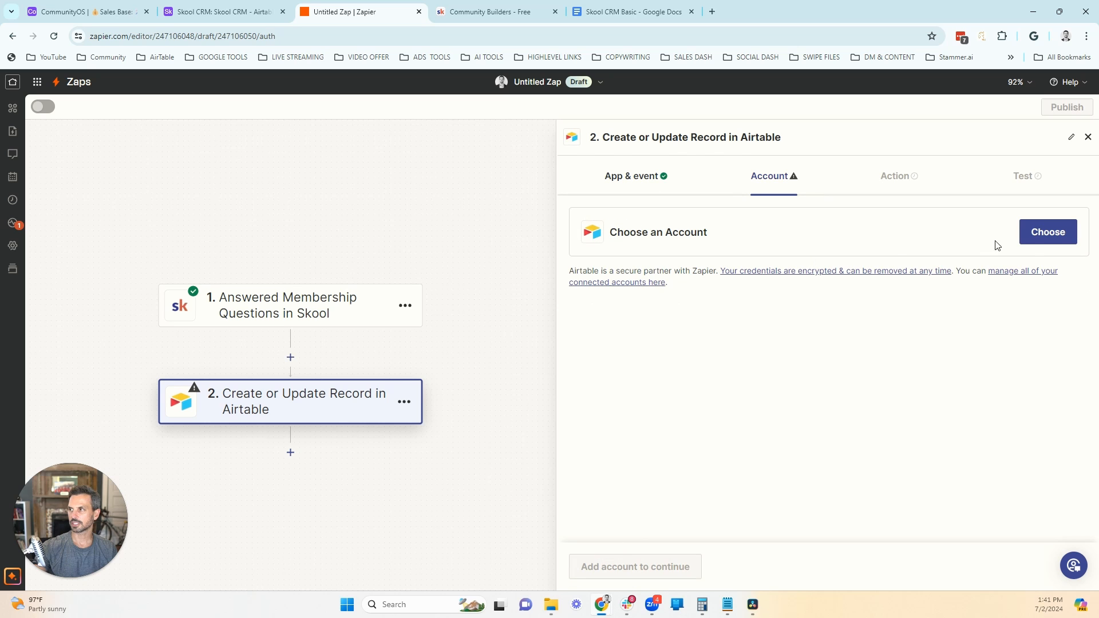
# Step: Connect a new Airtable account with access granted to the Skool CRM base and continue to the action fields
pyautogui.click(1041, 240)
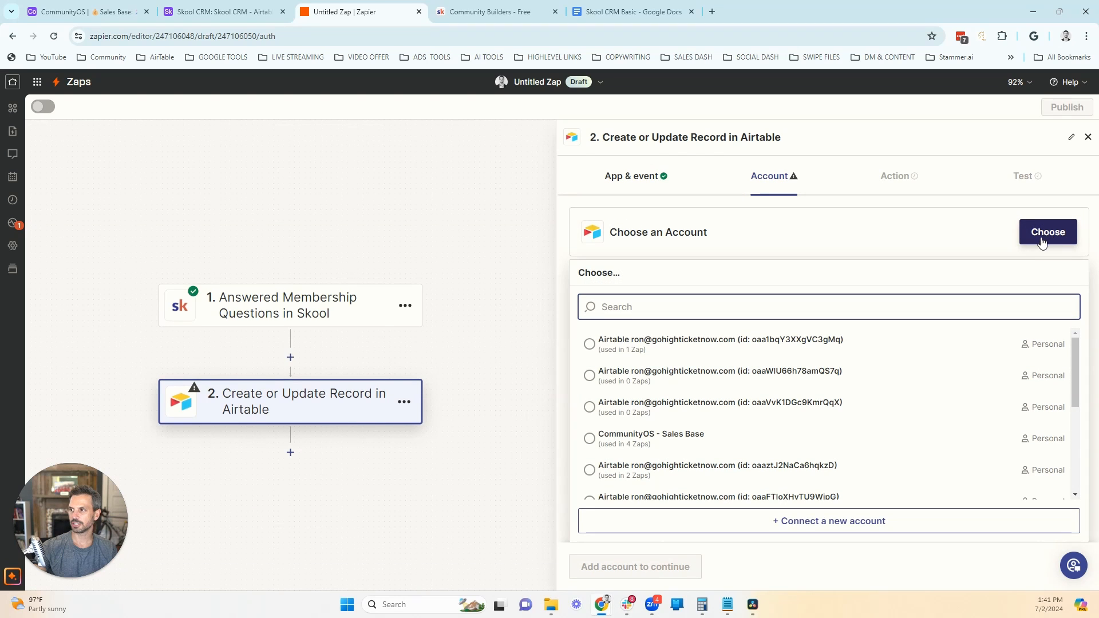
pyautogui.click(811, 531)
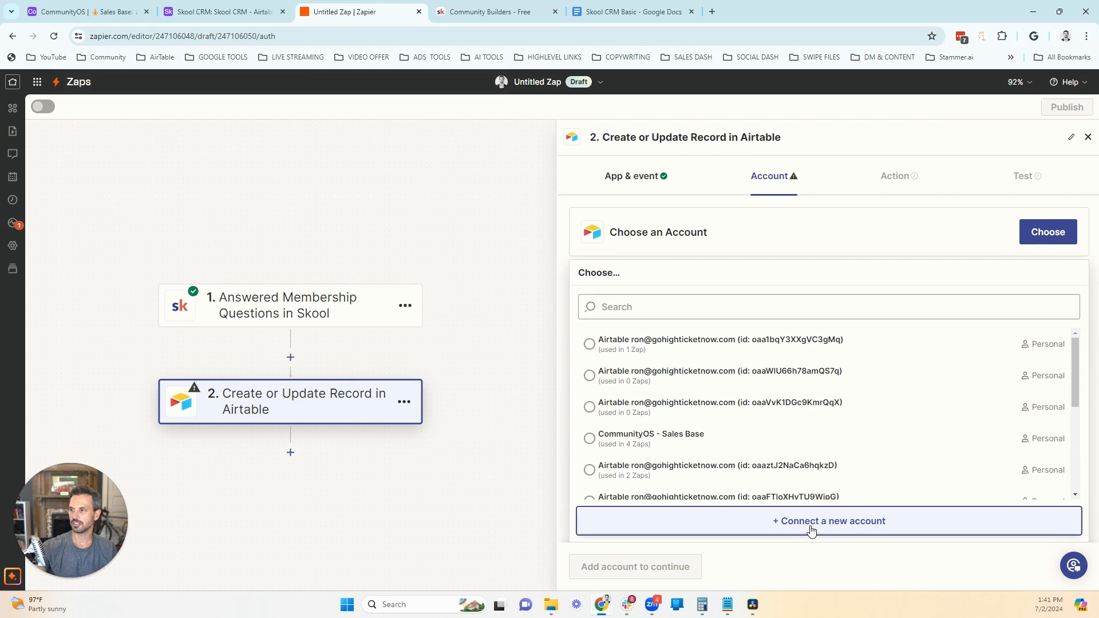
pyautogui.moveTo(393, 14); pyautogui.dragTo(568, 13)
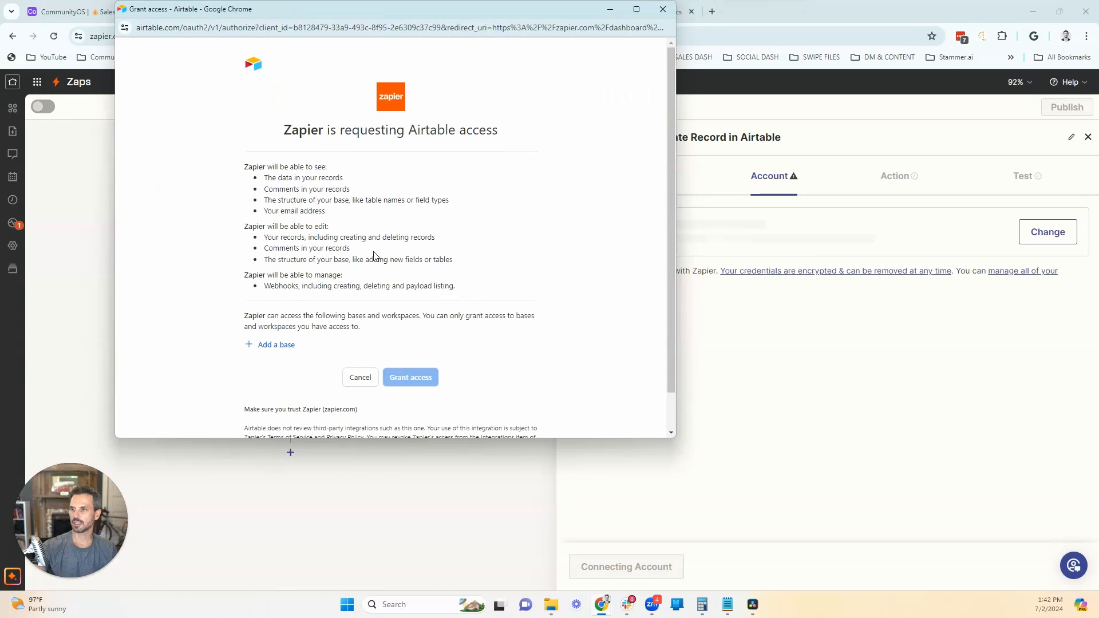
pyautogui.click(274, 350)
pyautogui.moveTo(513, 229); pyautogui.dragTo(509, 333)
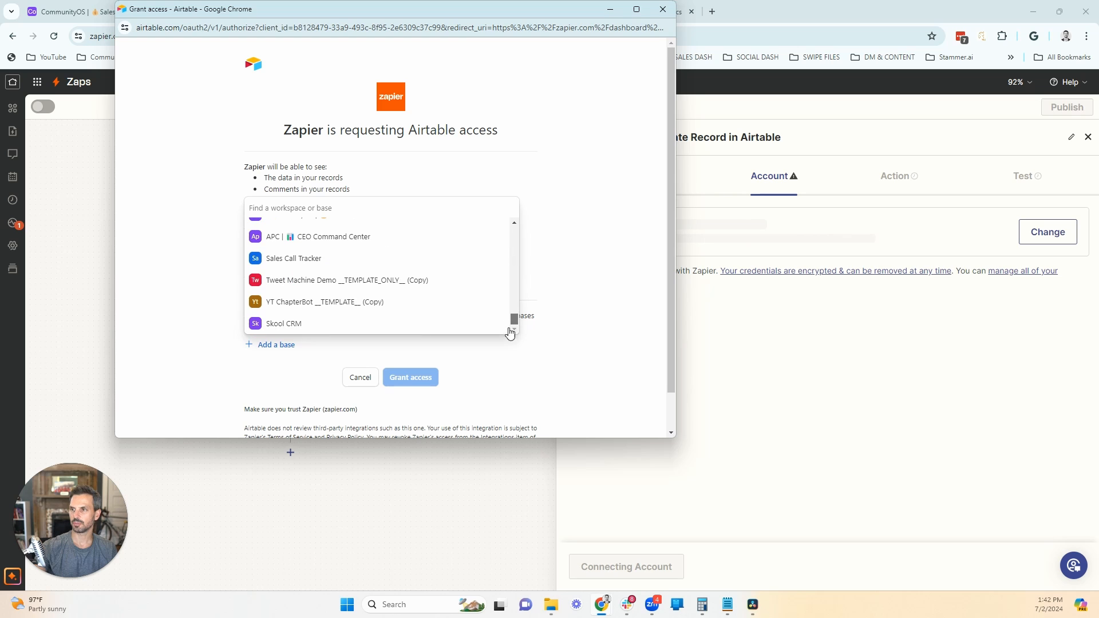
pyautogui.click(300, 325)
pyautogui.click(407, 409)
pyautogui.click(611, 567)
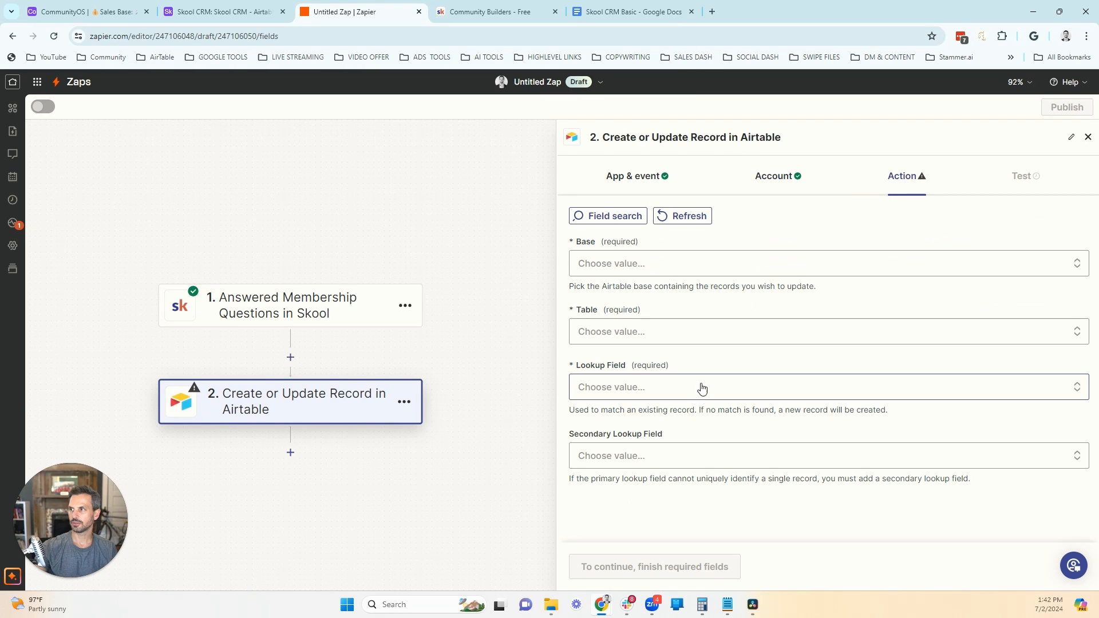
# Step: Set the action's Base to Skool CRM, its Table to Skool CRM and its Lookup Field to Email
pyautogui.click(604, 264)
pyautogui.click(617, 441)
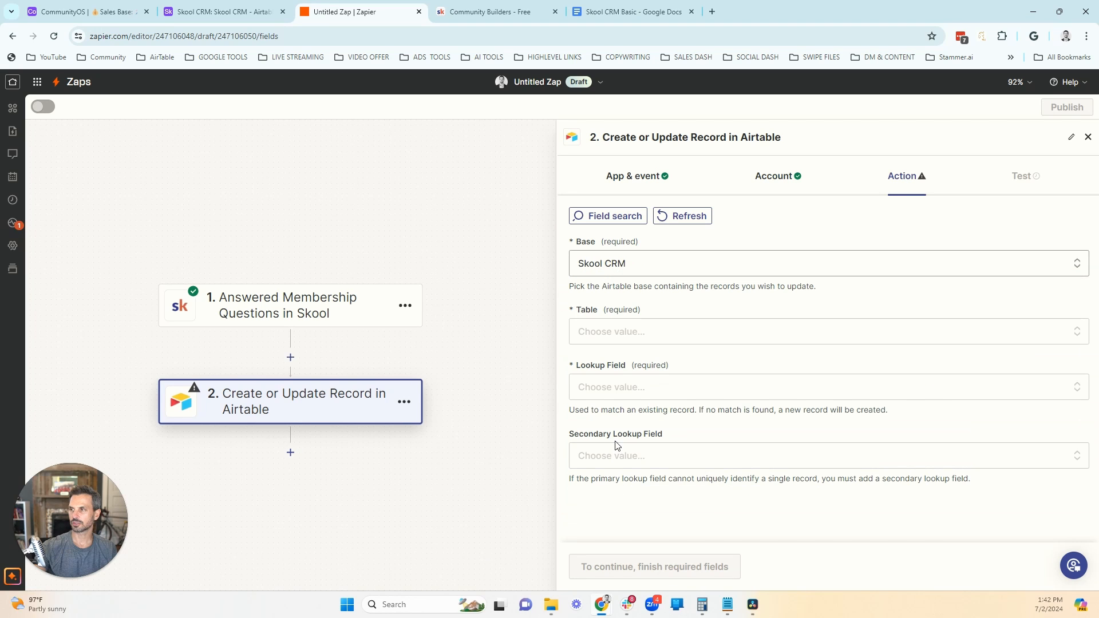
pyautogui.click(606, 338)
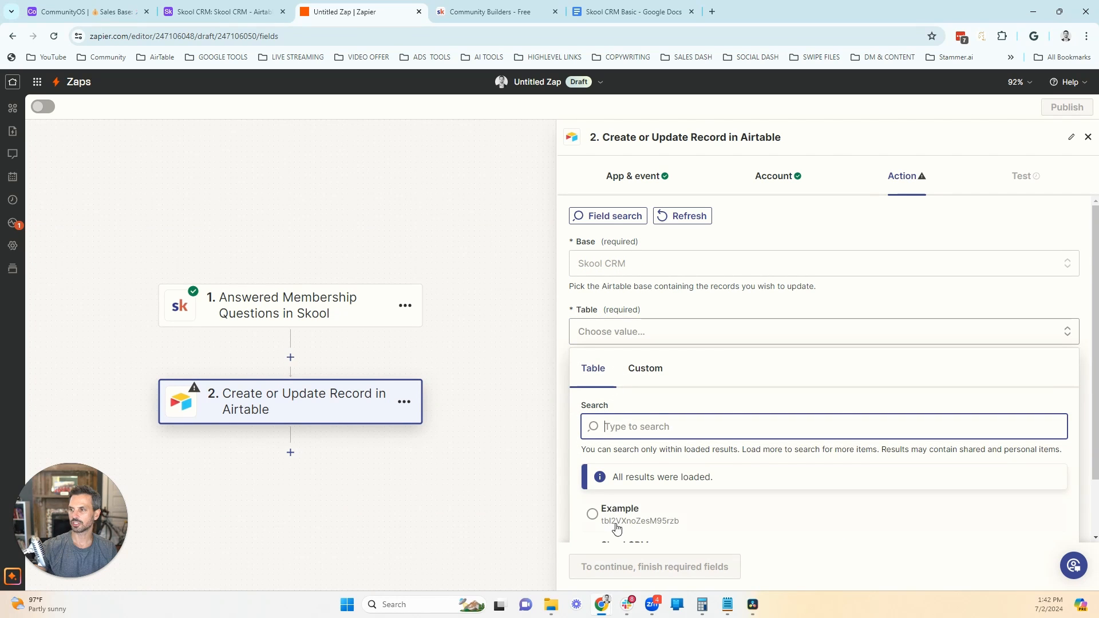
pyautogui.scroll(-2, 615, 519)
pyautogui.click(639, 488)
pyautogui.click(621, 384)
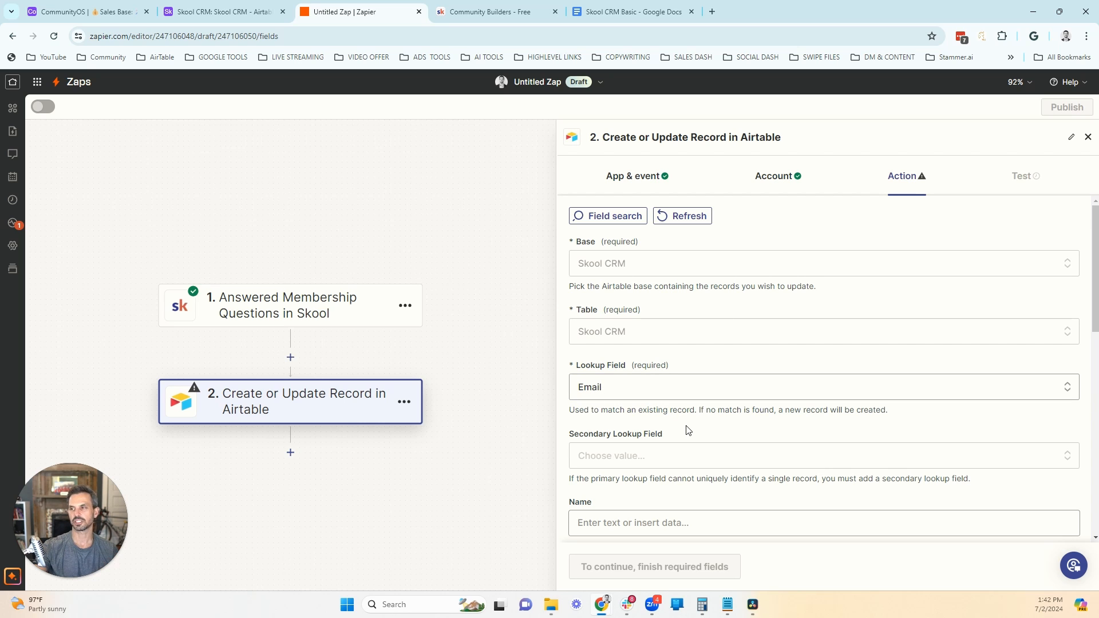
# Step: Map the Name field to the Skool trigger's First Name and Last Name
pyautogui.scroll(-2, 697, 420)
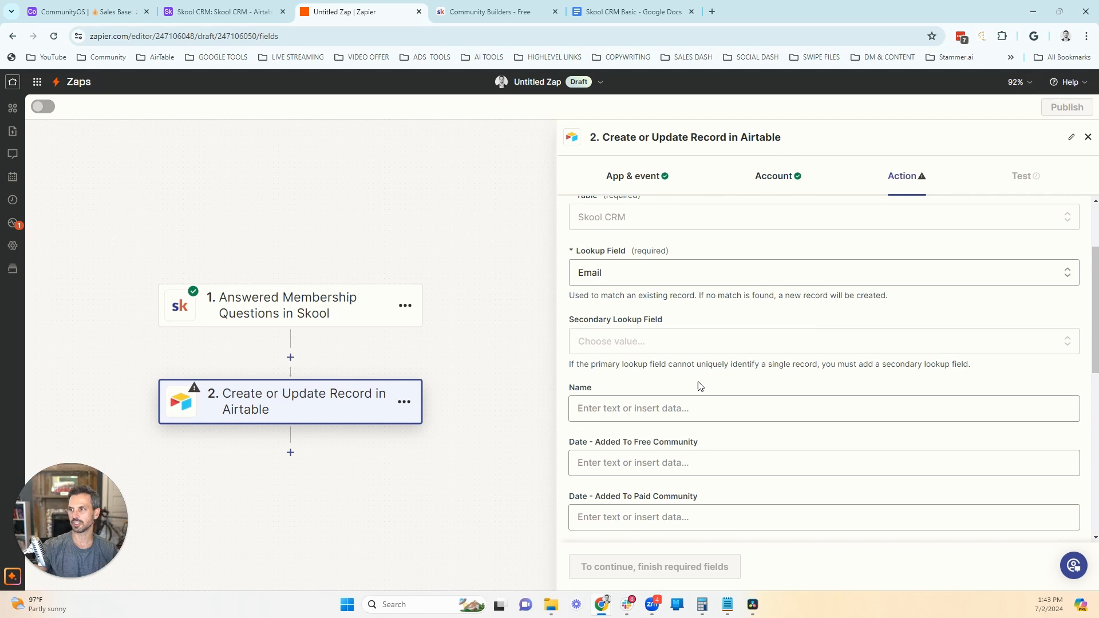
pyautogui.scroll(-2, 703, 381)
pyautogui.click(624, 296)
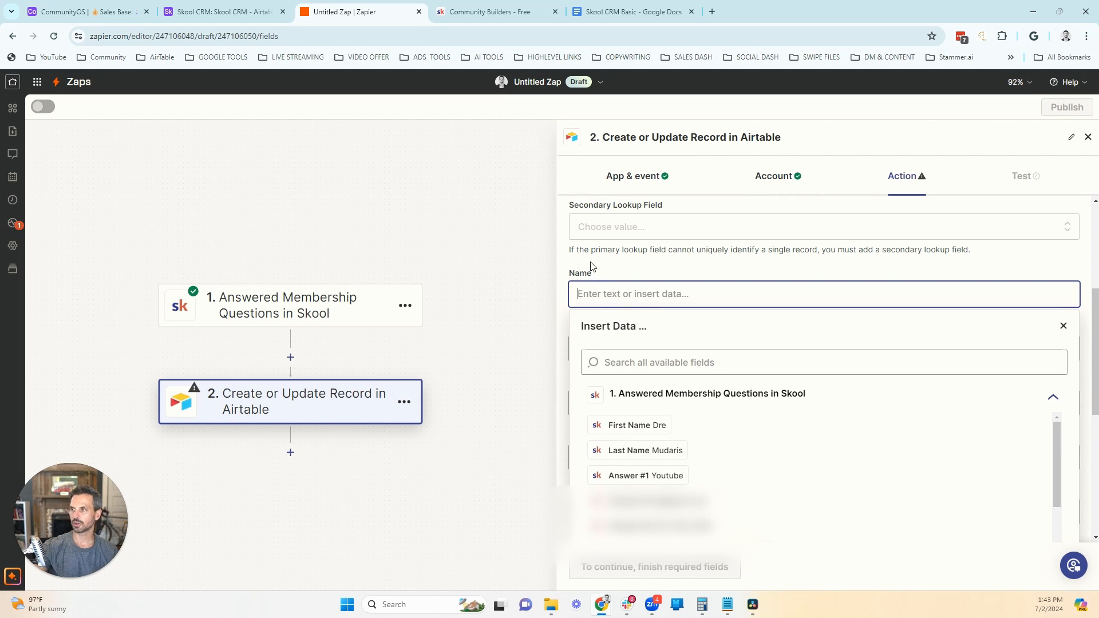
pyautogui.click(637, 426)
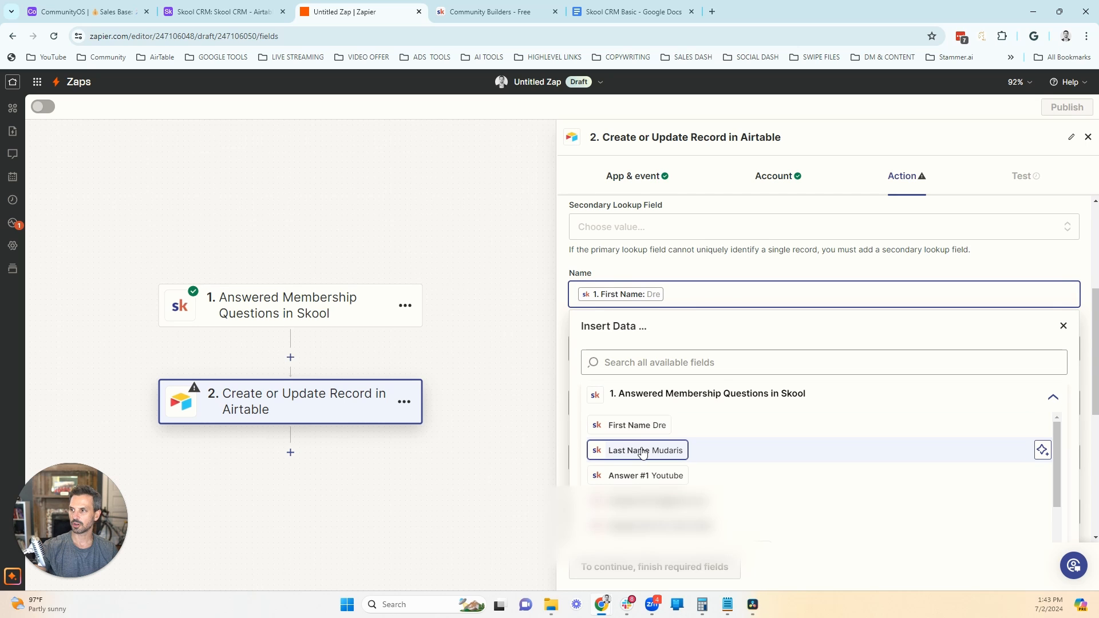
pyautogui.click(640, 451)
pyautogui.click(636, 263)
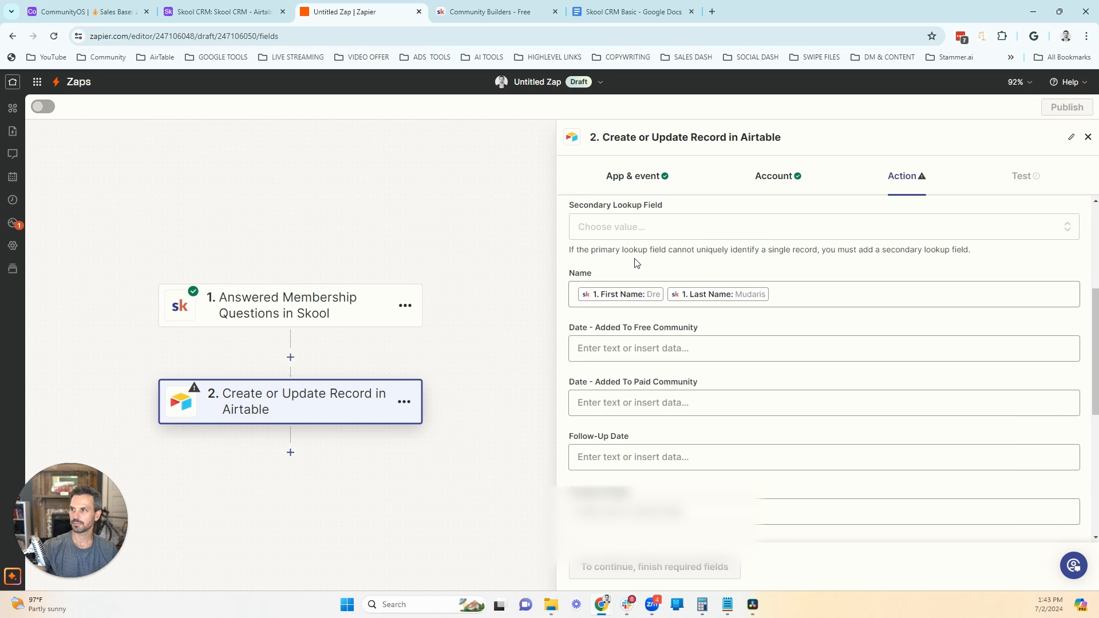
# Step: Map the Date - Added To Free Community field to the Skool trigger's Date
pyautogui.click(640, 348)
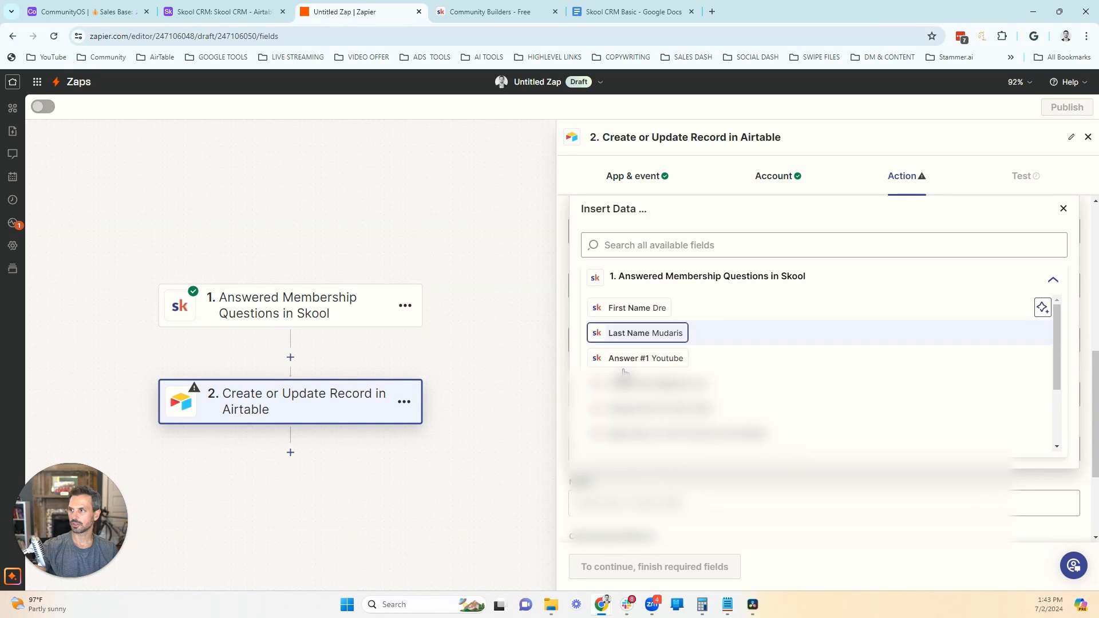
pyautogui.click(680, 434)
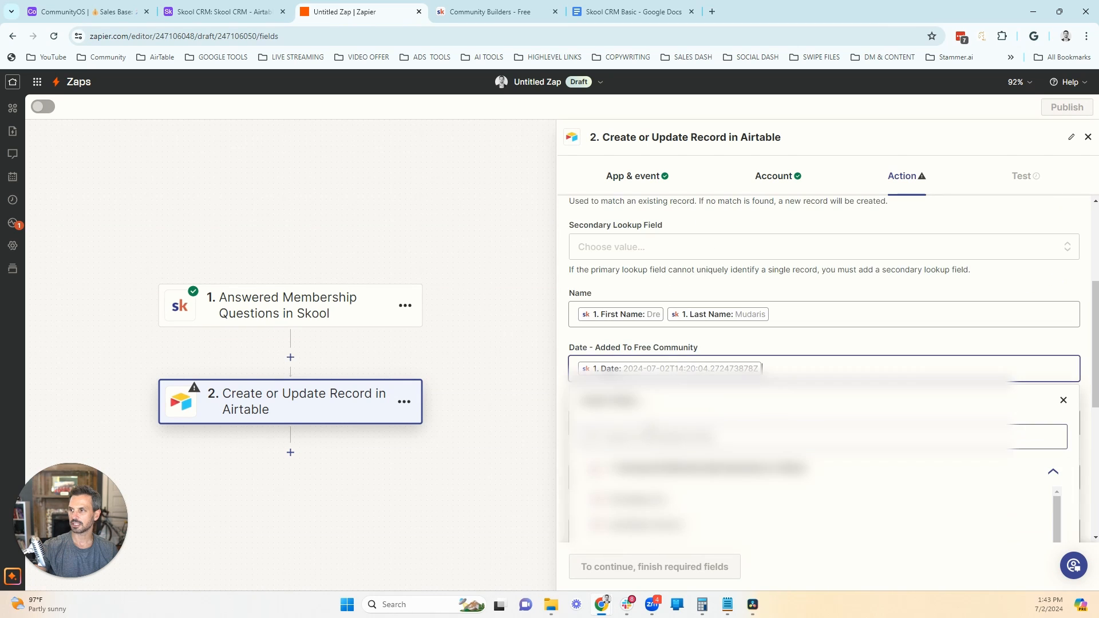
pyautogui.click(587, 281)
# Step: Set the Prospect Stage field to Free Community
pyautogui.scroll(-4, 607, 257)
pyautogui.click(615, 308)
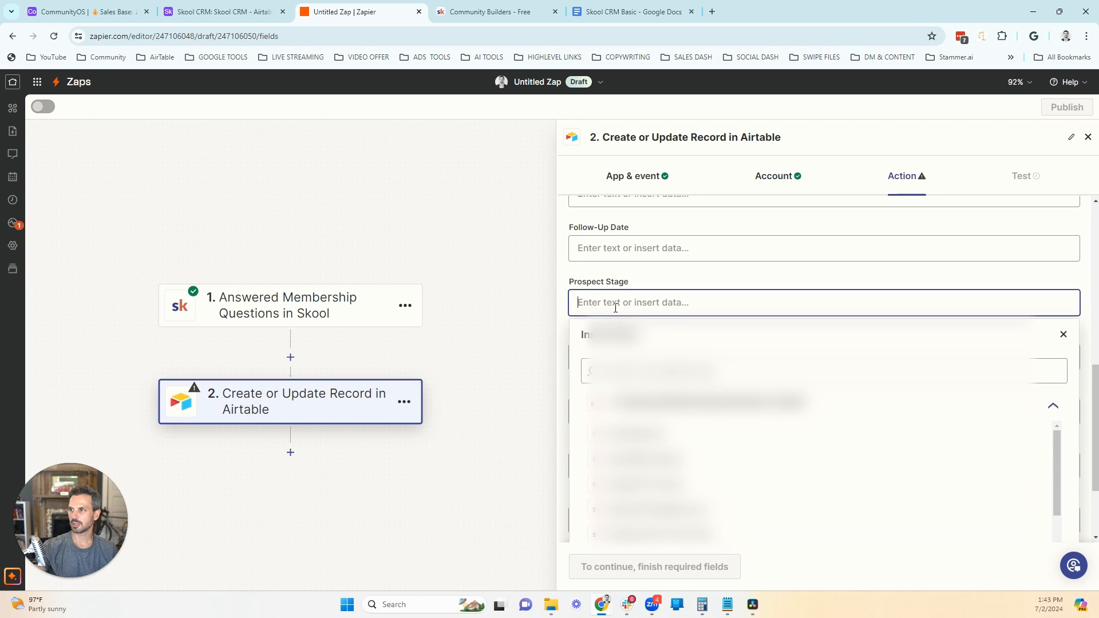
pyautogui.write('Free Community')
pyautogui.click(650, 279)
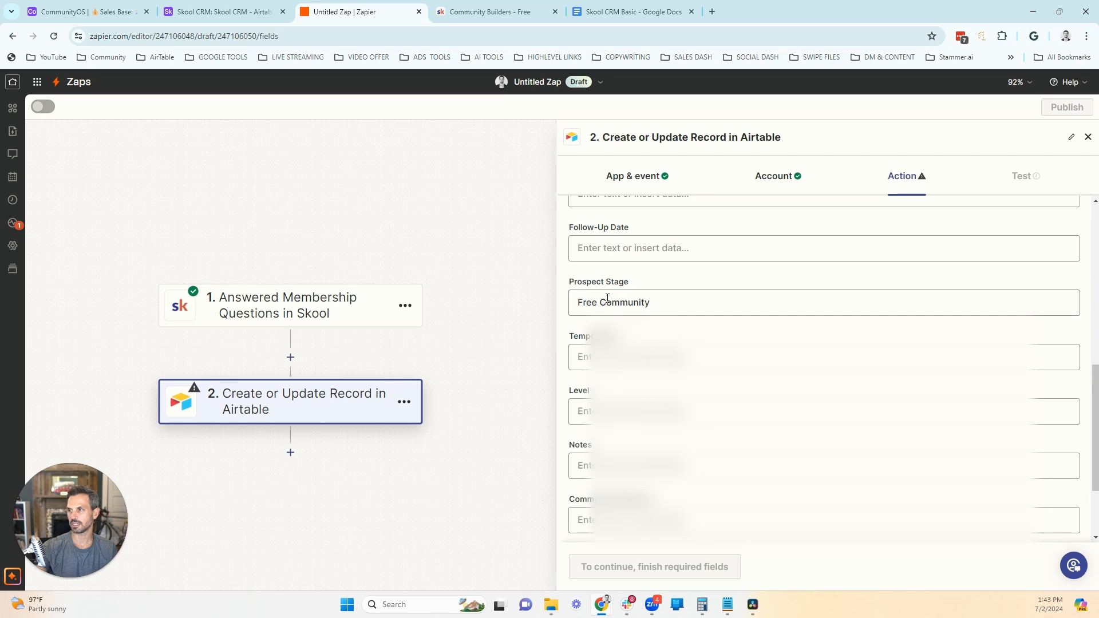
# Step: Set the Temperature field to warm and the Level field to 1
pyautogui.click(653, 302)
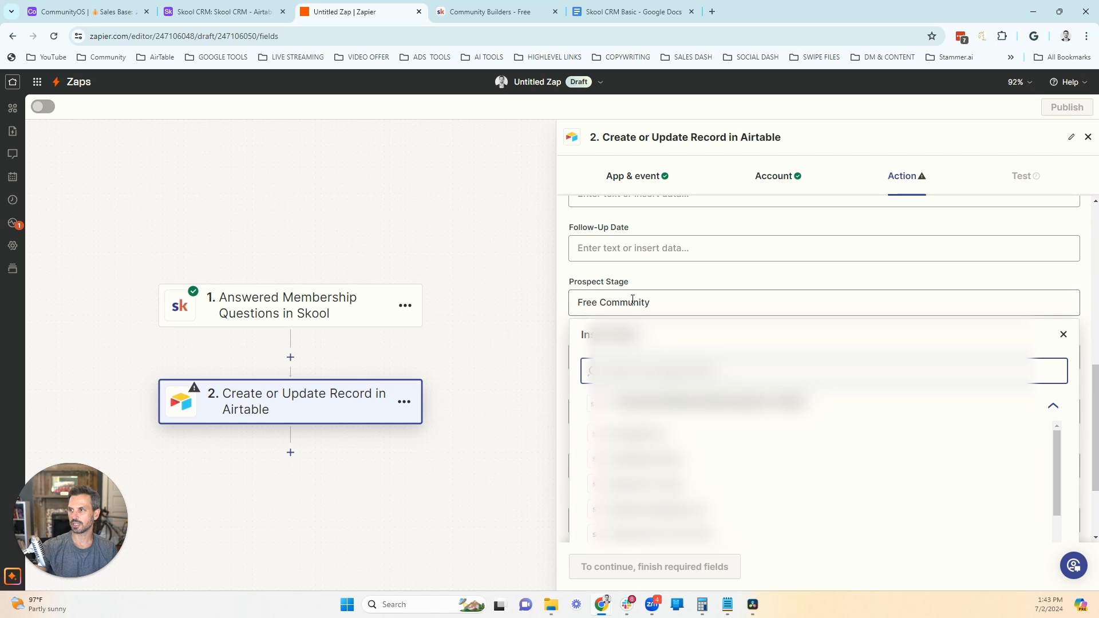
pyautogui.click(668, 281)
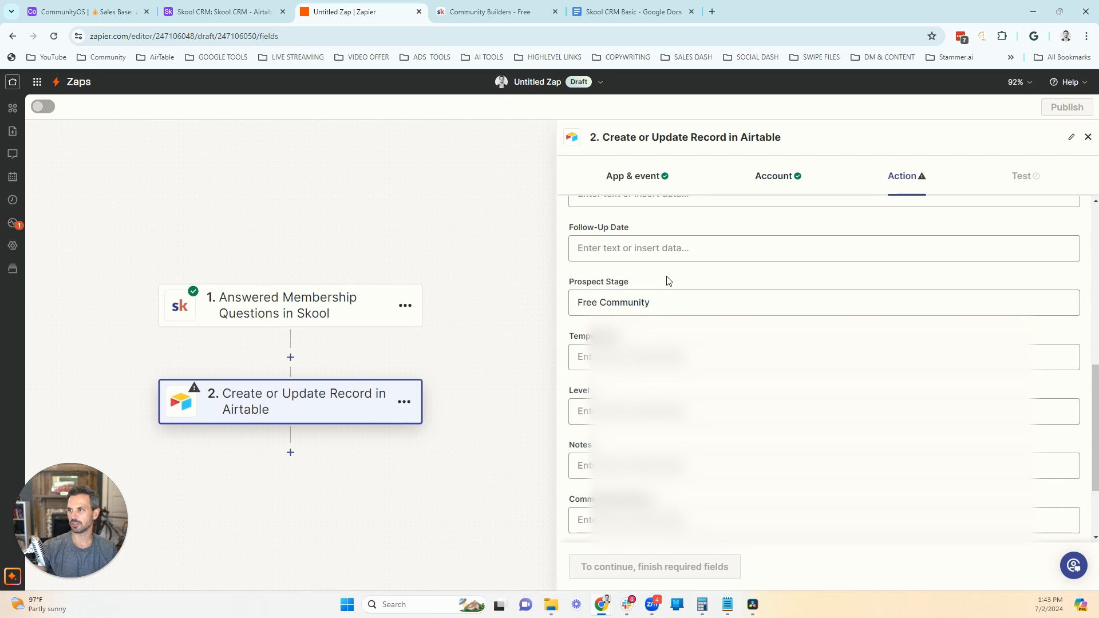
pyautogui.scroll(-2, 668, 281)
pyautogui.click(626, 245)
pyautogui.write('cold')
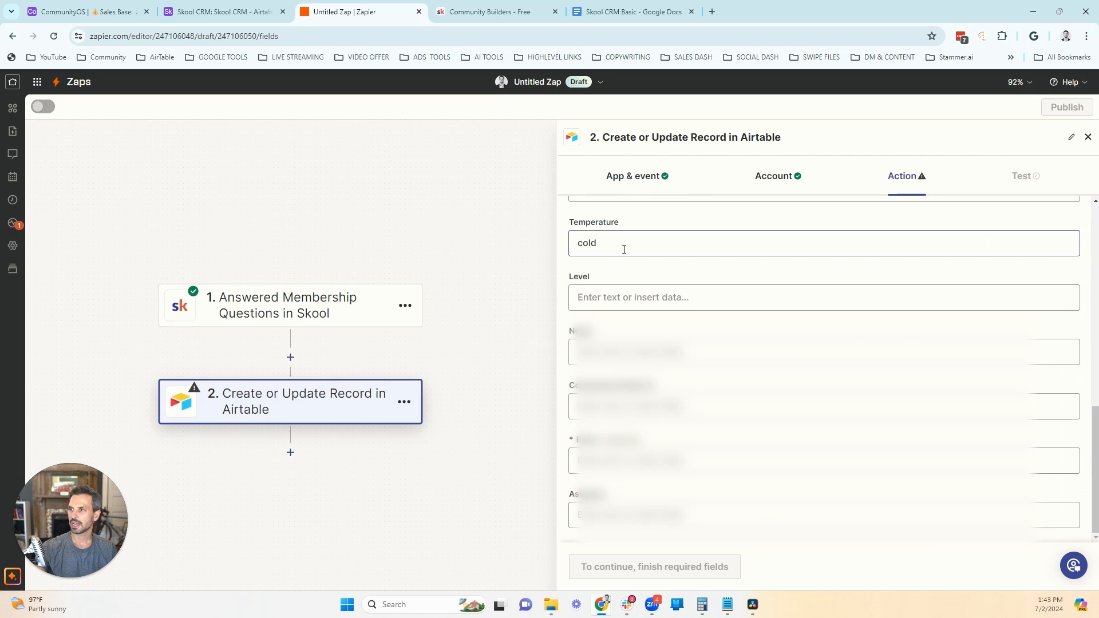
pyautogui.doubleClick(579, 241)
pyautogui.write('warm')
pyautogui.click(642, 221)
pyautogui.click(603, 296)
pyautogui.write('1')
pyautogui.click(645, 271)
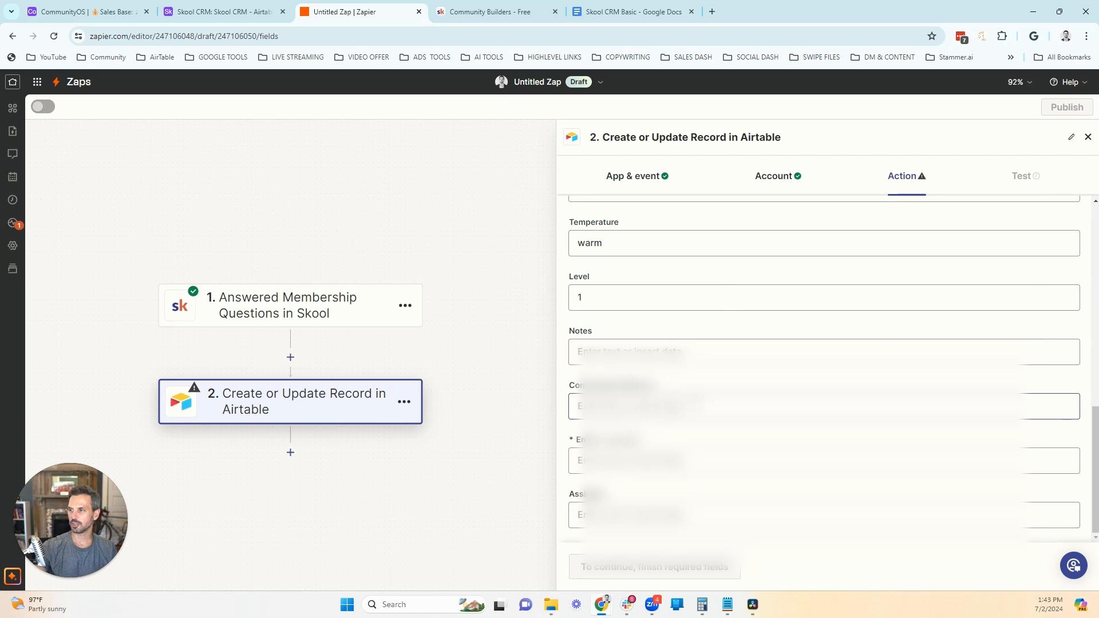
pyautogui.click(678, 407)
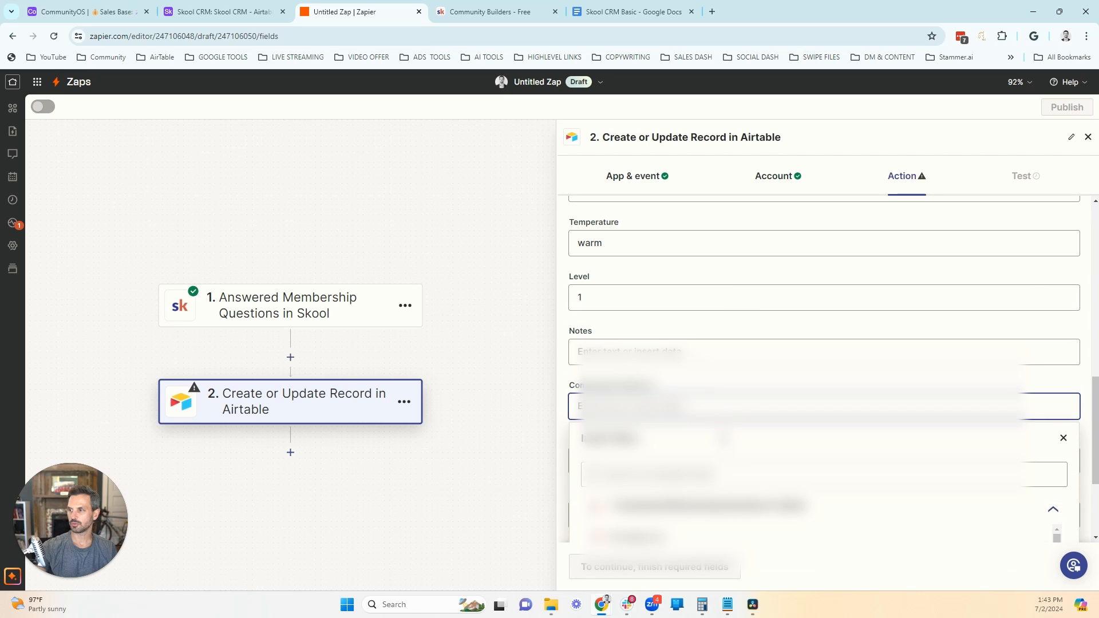
pyautogui.scroll(-2, 724, 433)
pyautogui.scroll(-3, 743, 440)
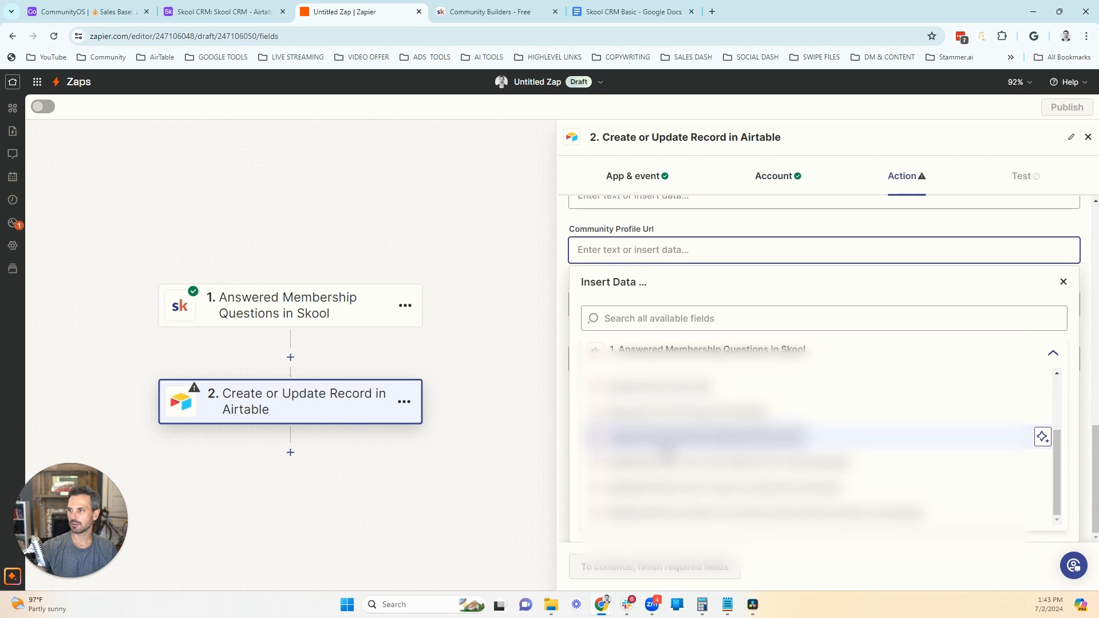
pyautogui.click(562, 280)
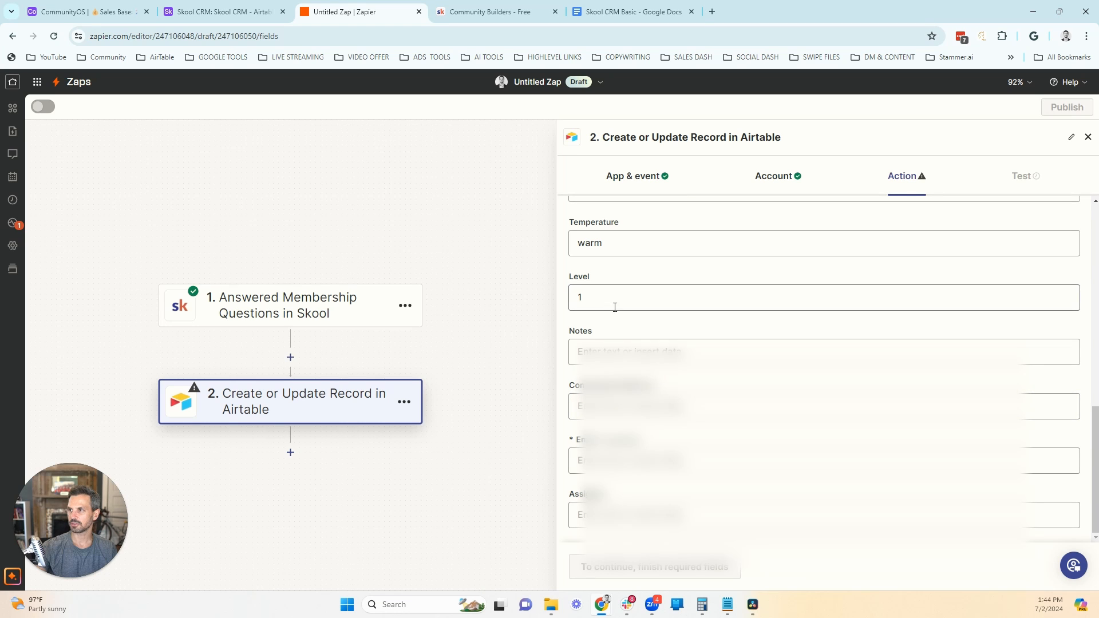
# Step: Map the required Email field to the matching data from the Skool trigger
pyautogui.click(638, 459)
pyautogui.scroll(-2, 690, 478)
pyautogui.scroll(-1, 693, 487)
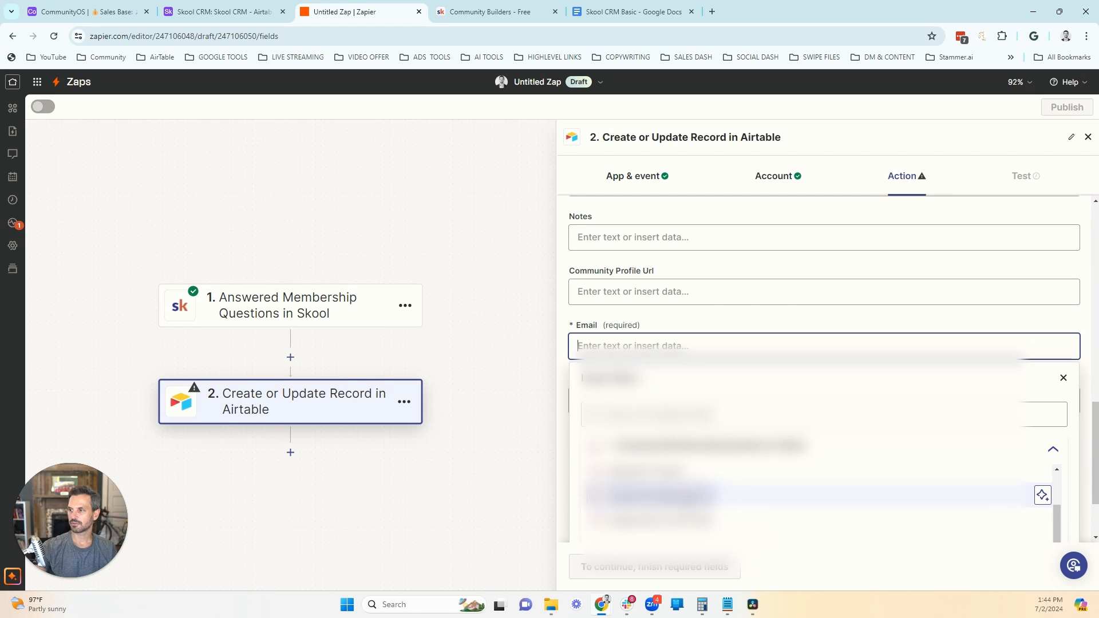
pyautogui.click(694, 493)
pyautogui.click(560, 324)
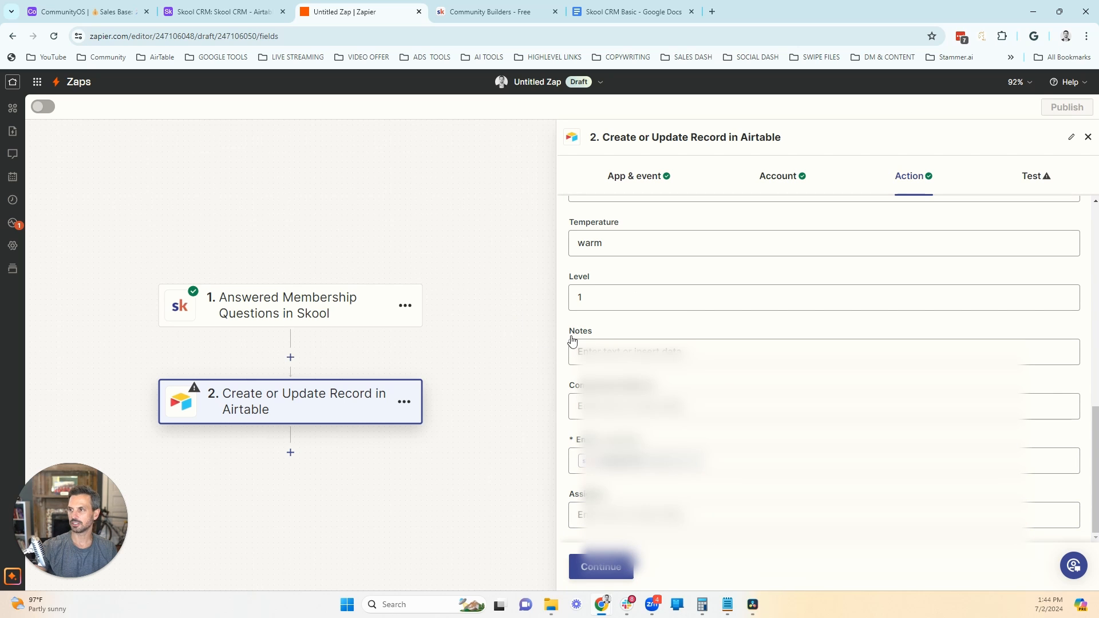
# Step: Test the Create or Update Record action and open the All Data & Fields view of the Skool CRM table in Airtable
pyautogui.click(601, 567)
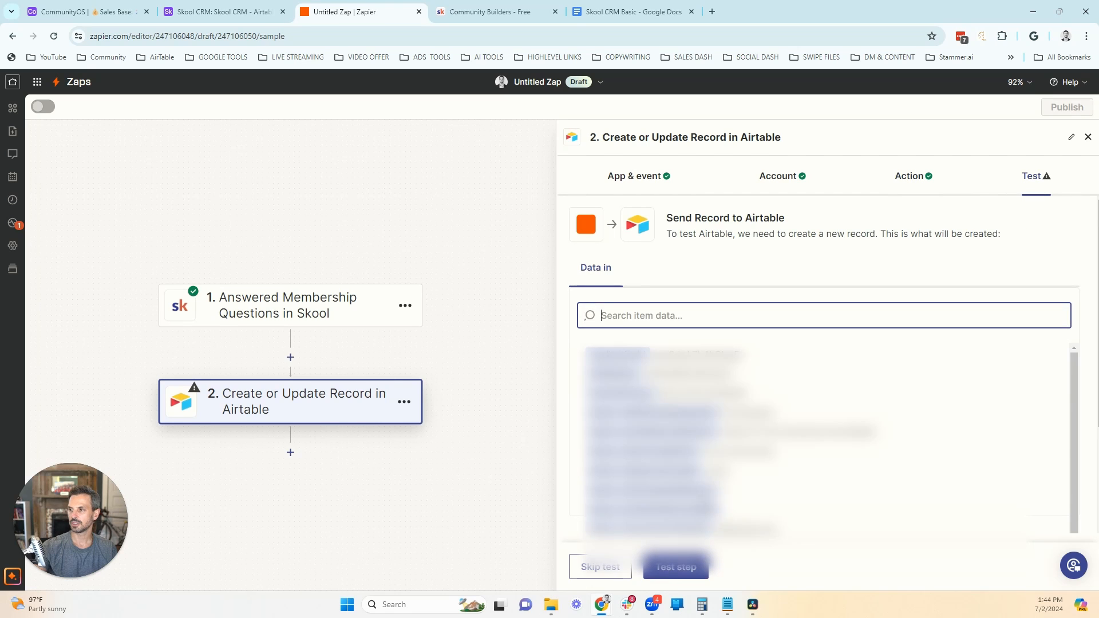
pyautogui.click(688, 575)
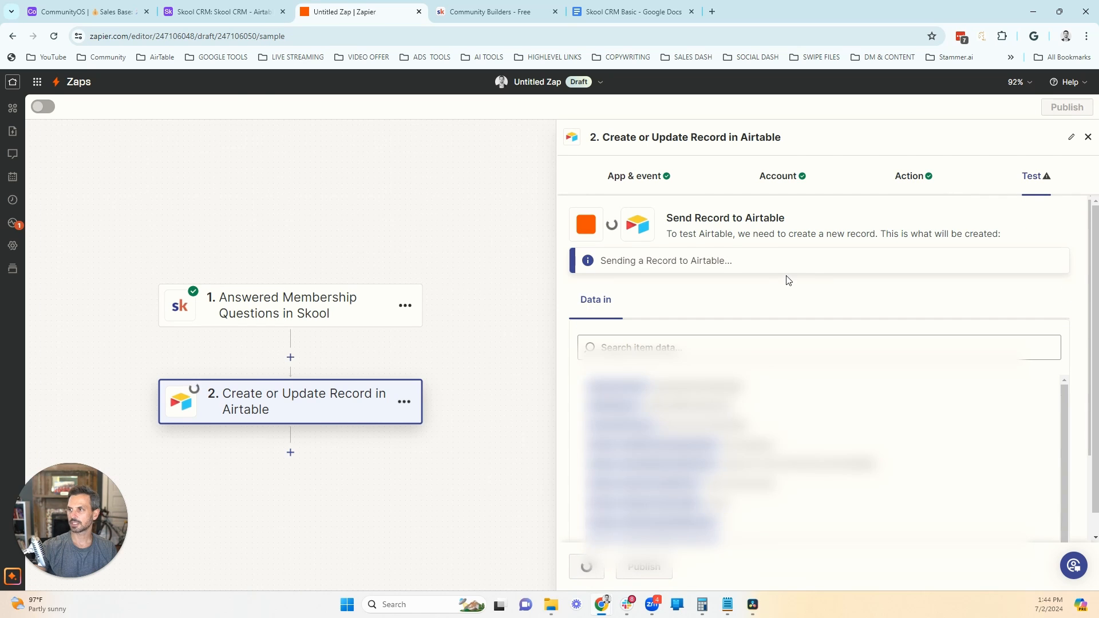
pyautogui.click(192, 16)
pyautogui.click(74, 313)
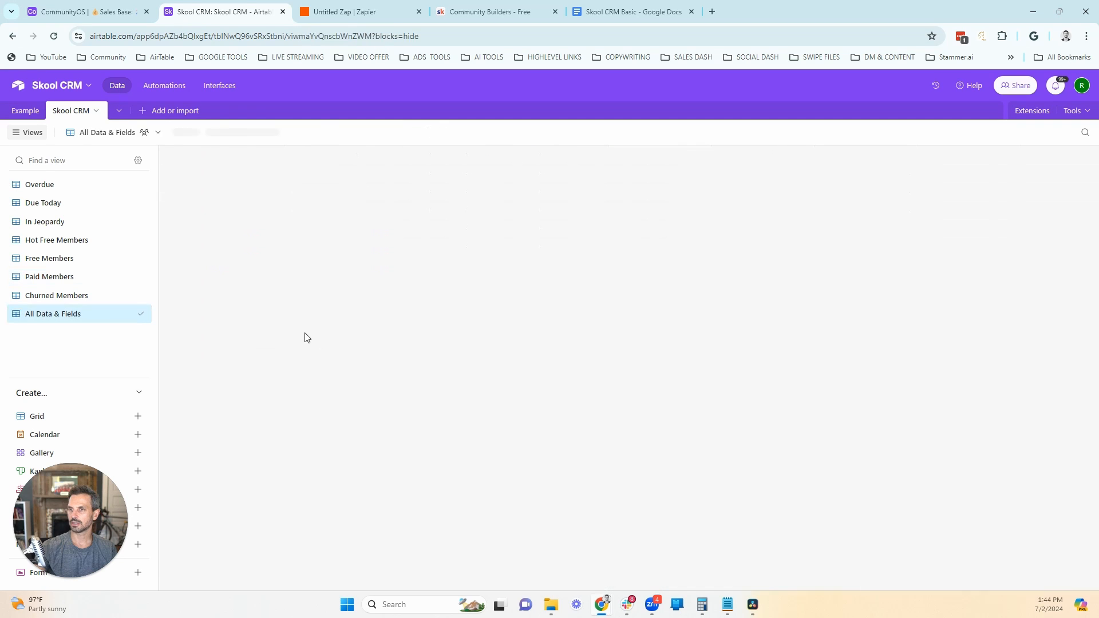